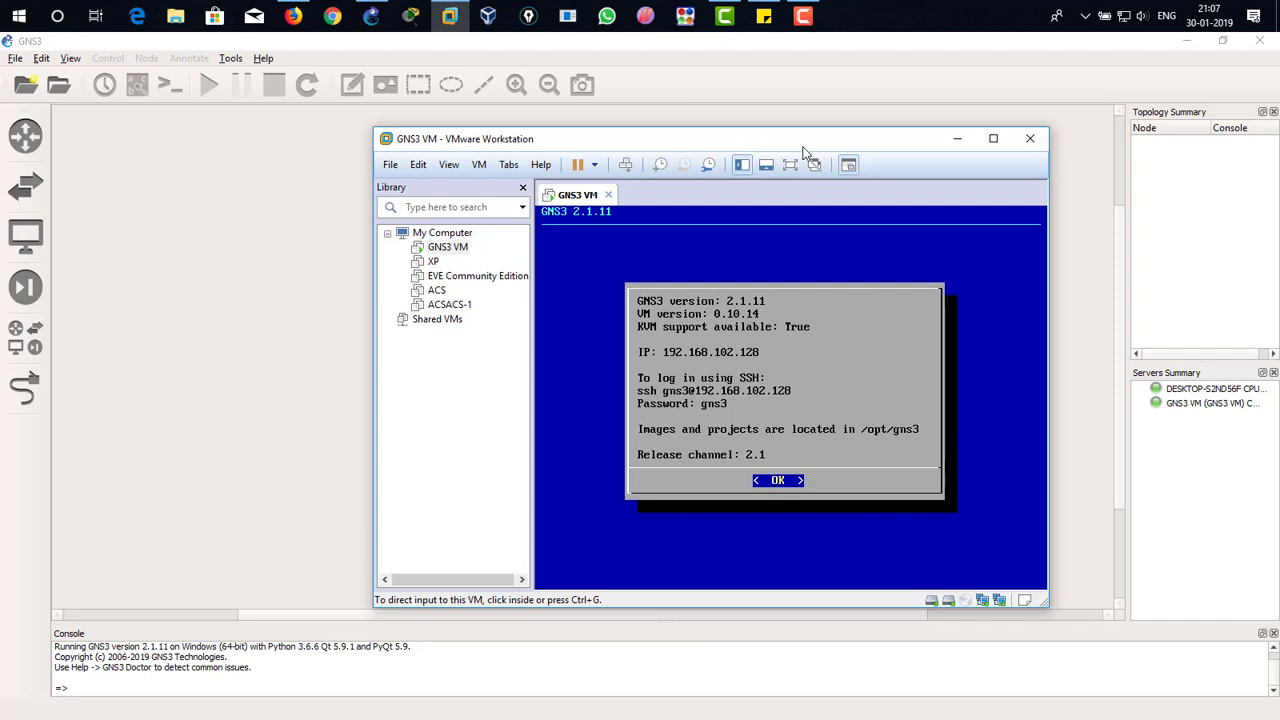
Step: Minimize the GNS3 VM window and create a new GNS3 project named AAA-ACS-1
left_click(956, 142)
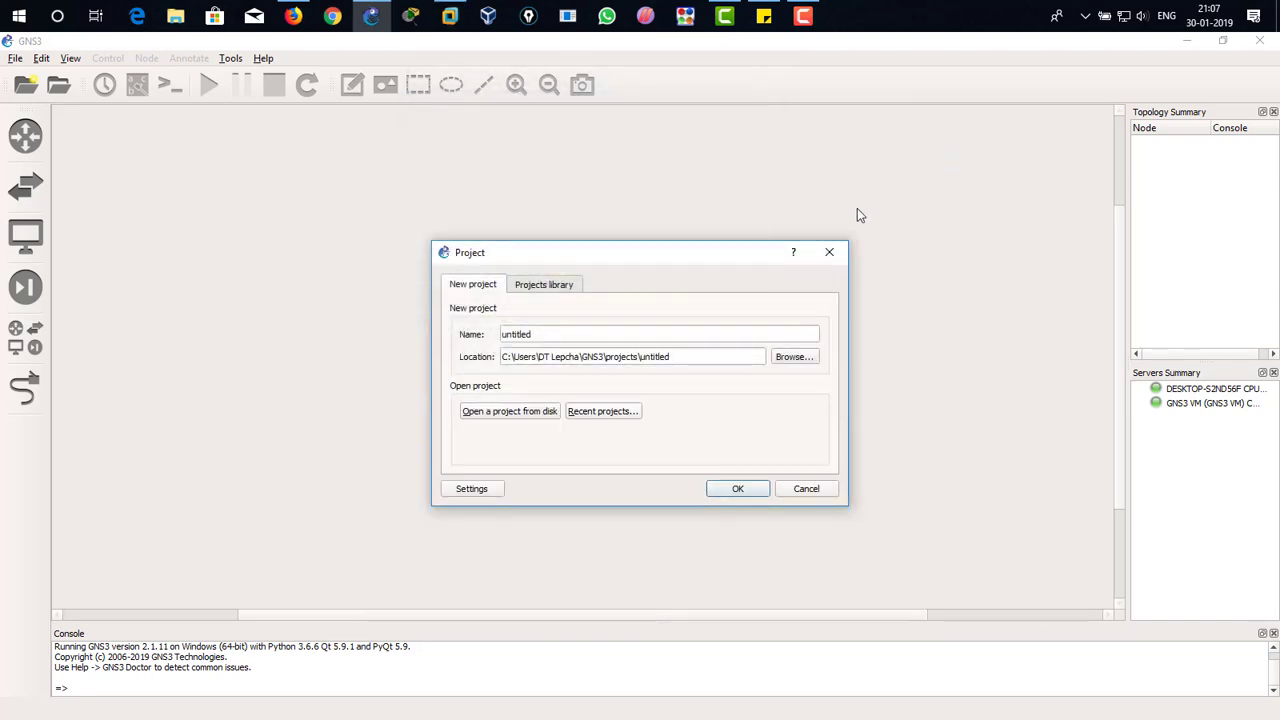
double_click(562, 336)
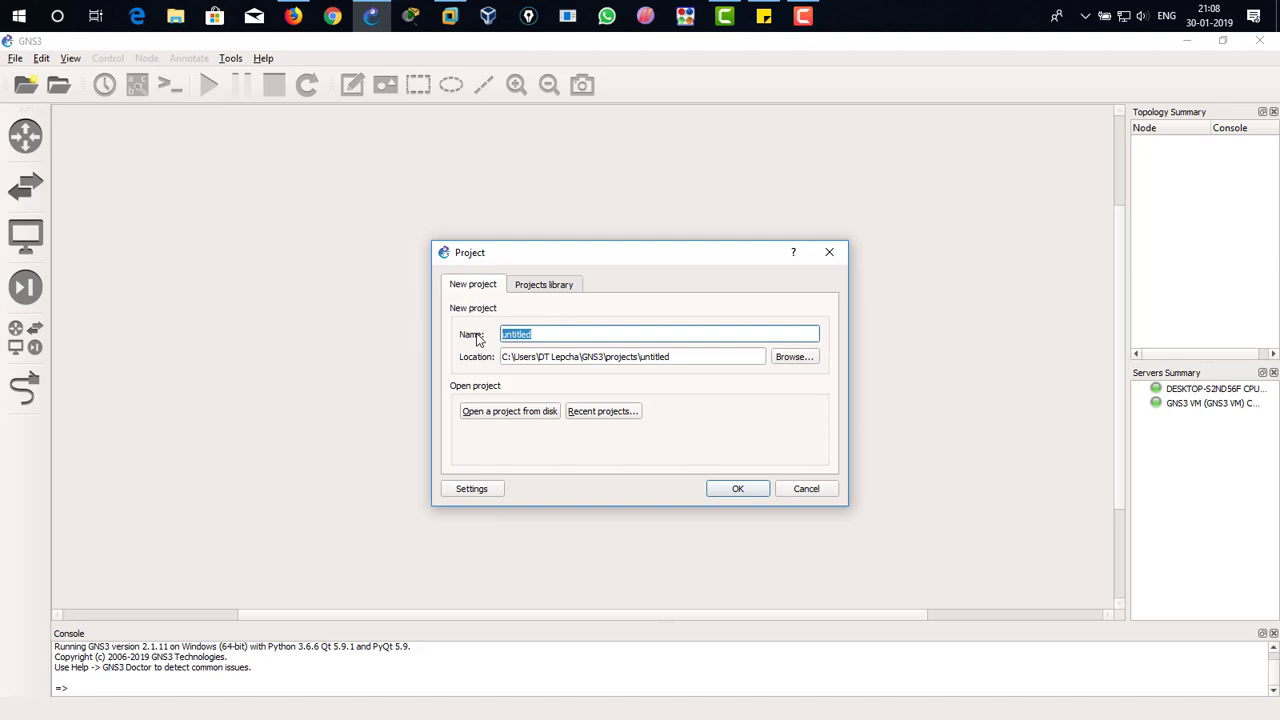
type("AAA-ACS-1")
key("Return")
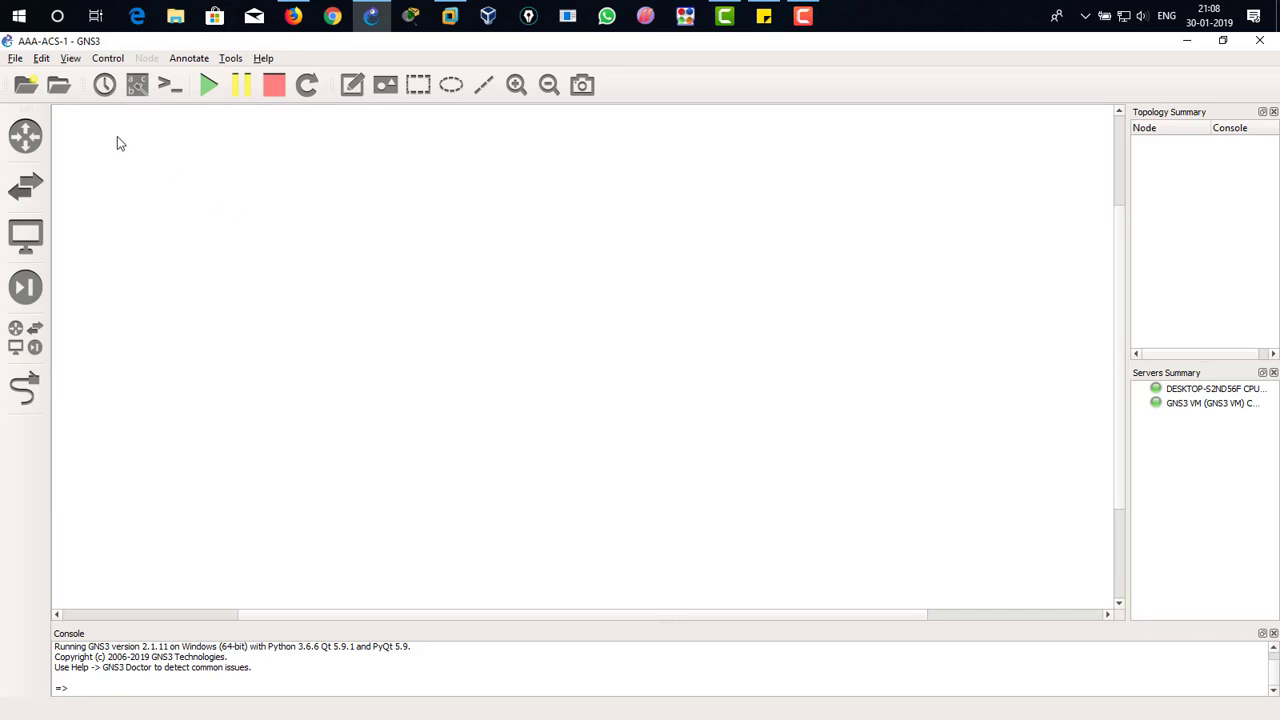
Step: Add a VMware VM template in the preferences that runs the ACSACS-1 virtual machine on the local computer, and apply it
left_click(42, 62)
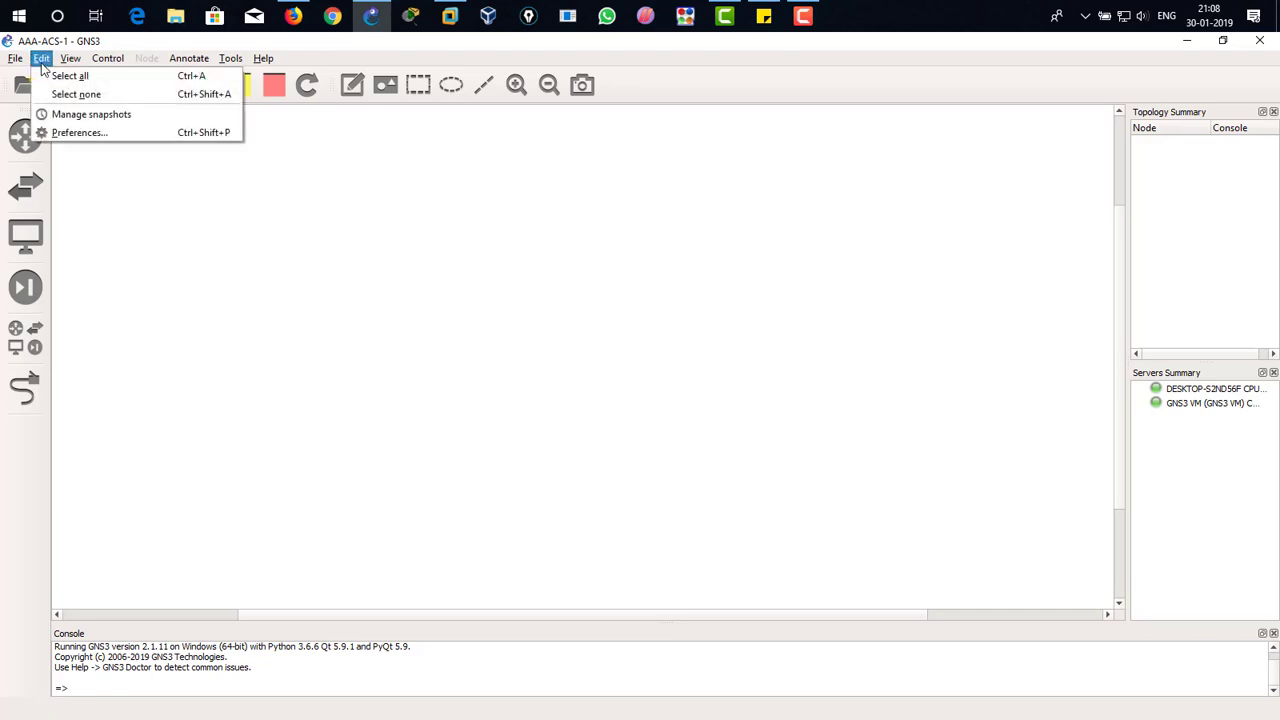
left_click(127, 137)
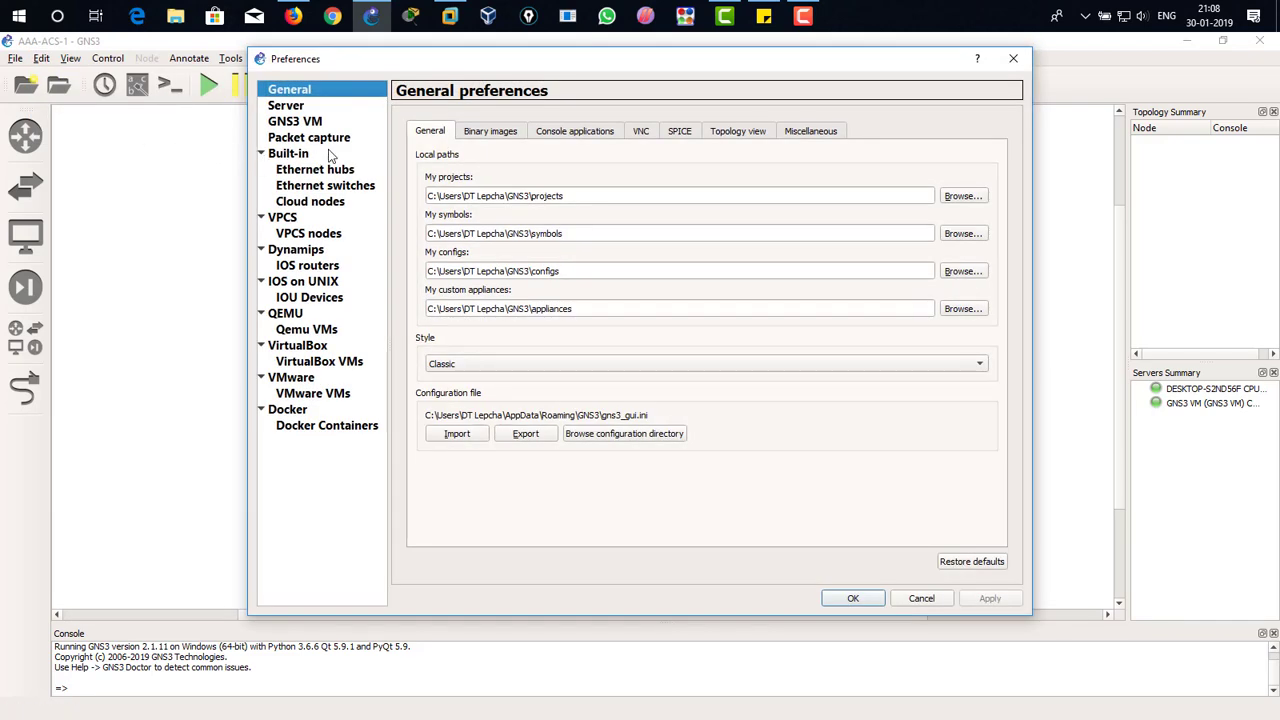
left_click(338, 397)
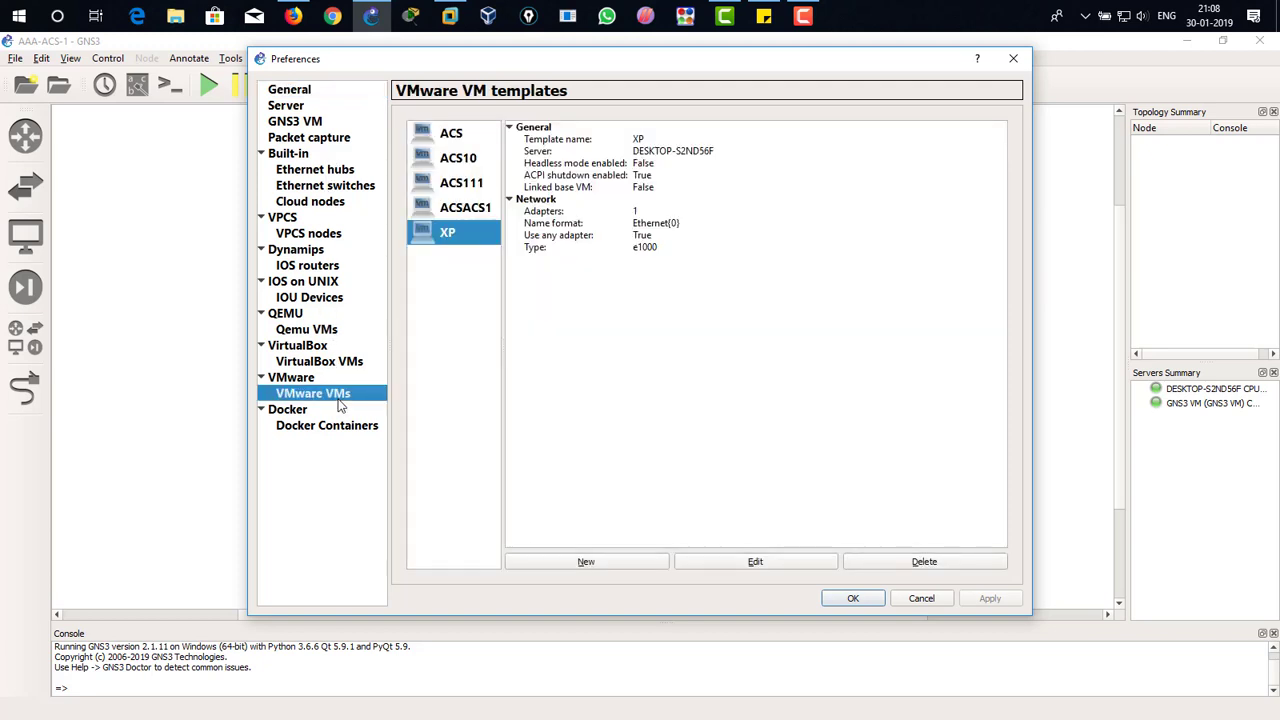
left_click(609, 563)
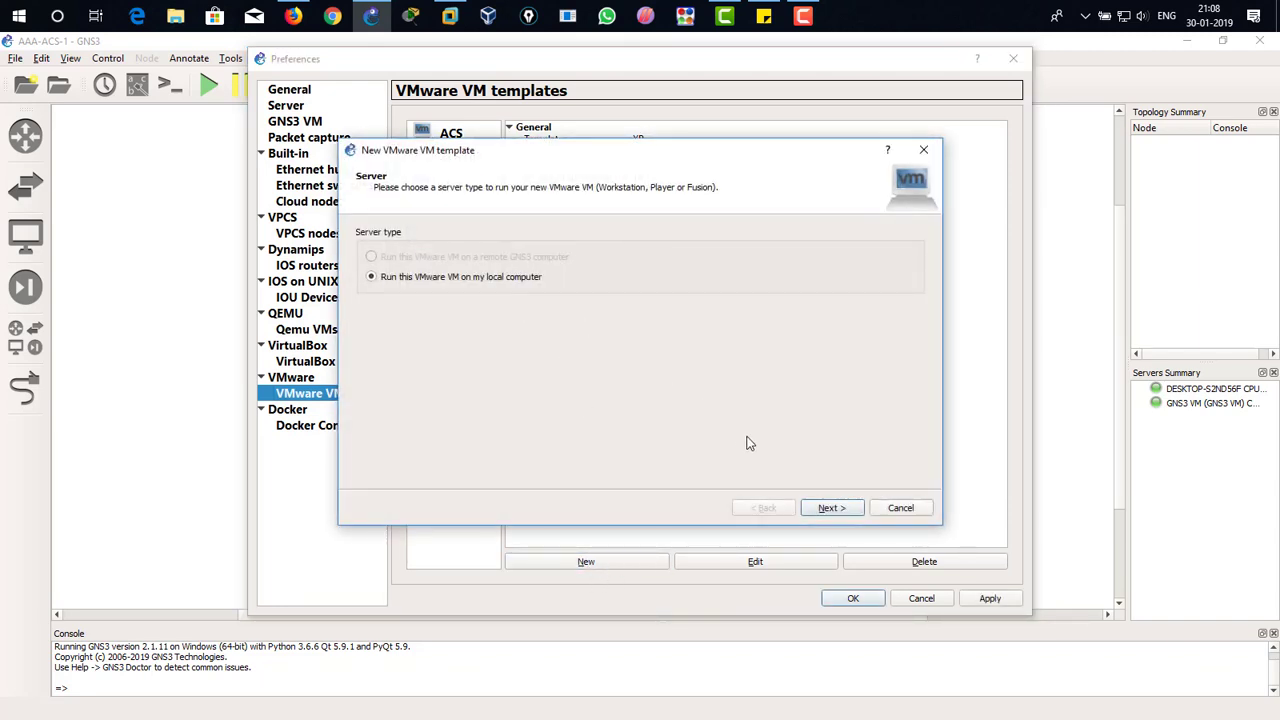
left_click(828, 509)
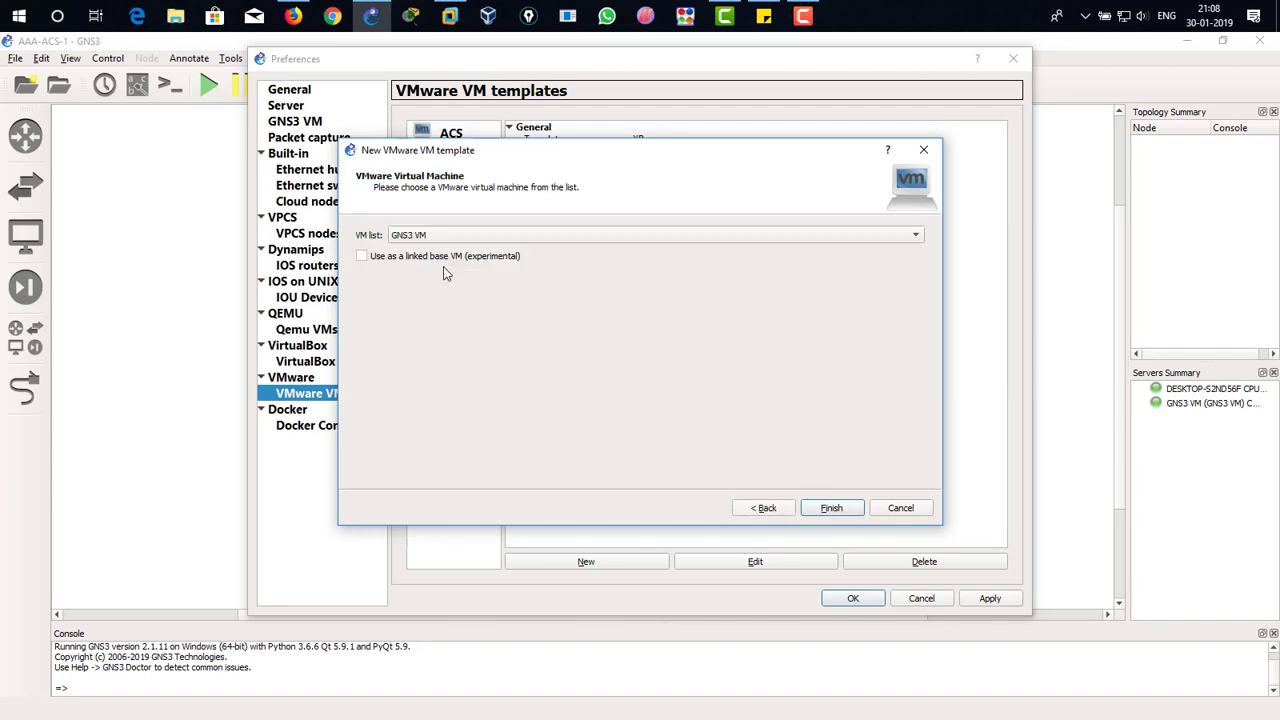
left_click(586, 239)
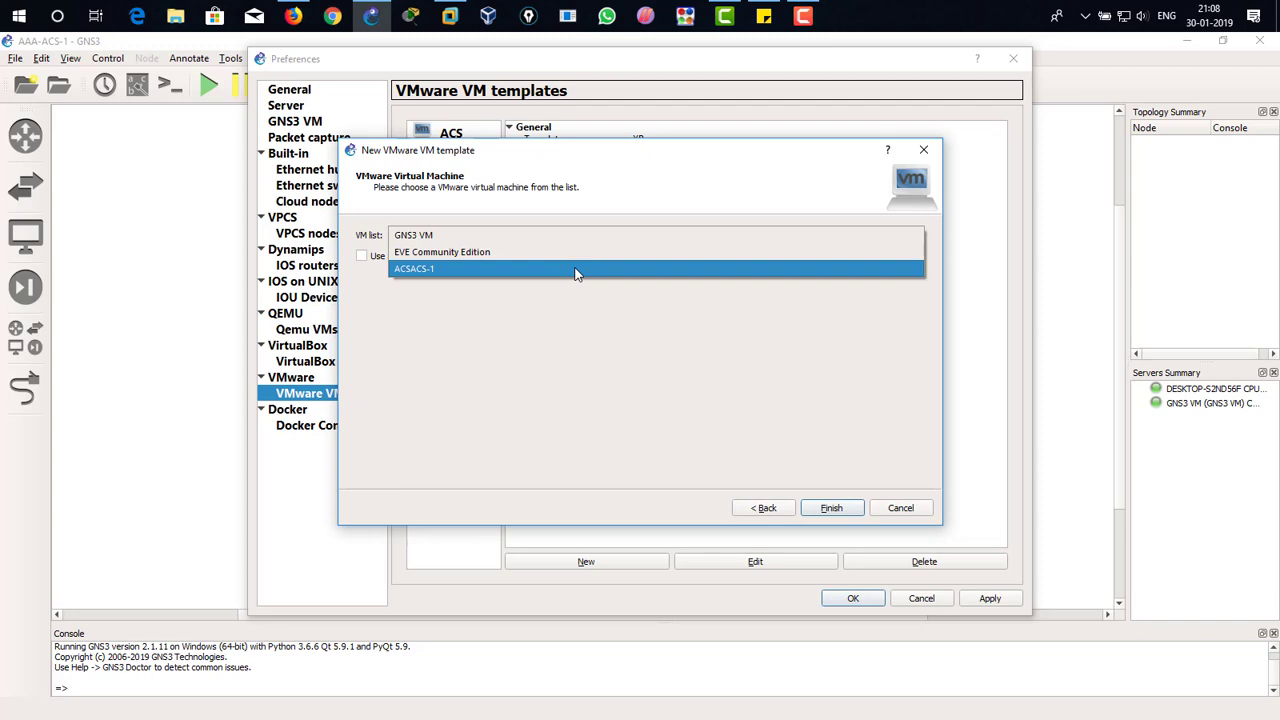
left_click(575, 273)
left_click(826, 508)
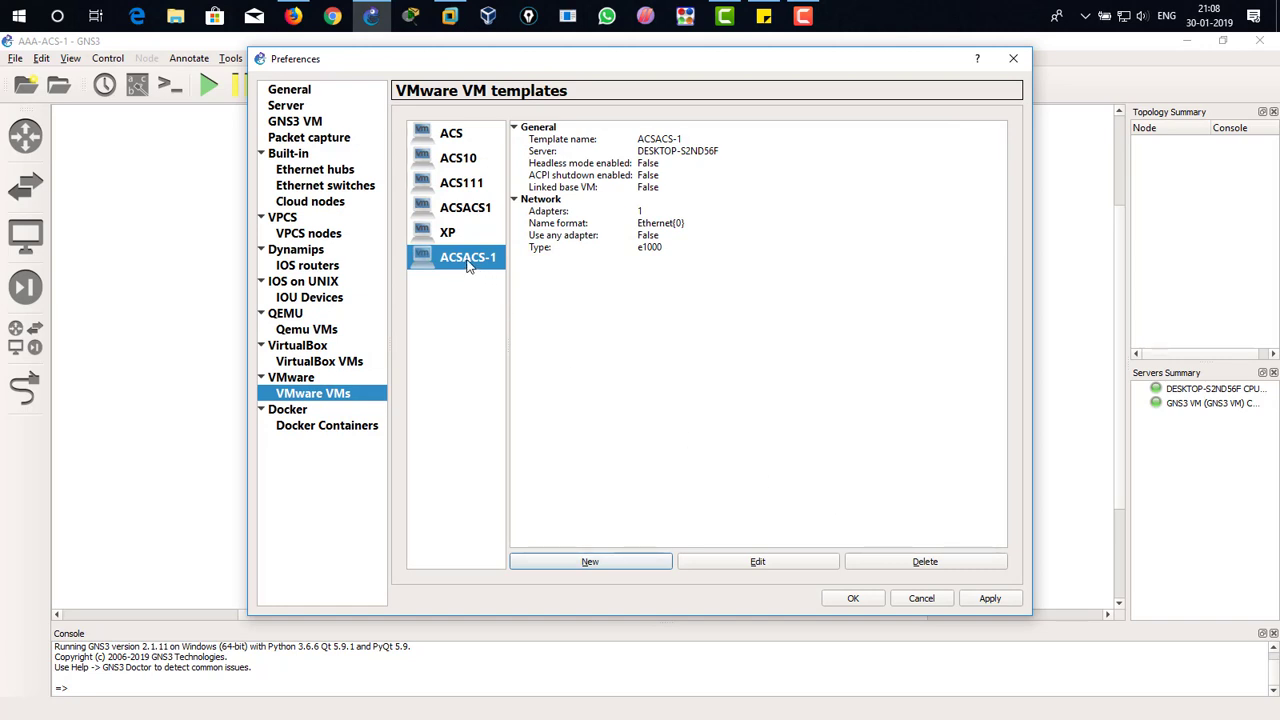
left_click(992, 599)
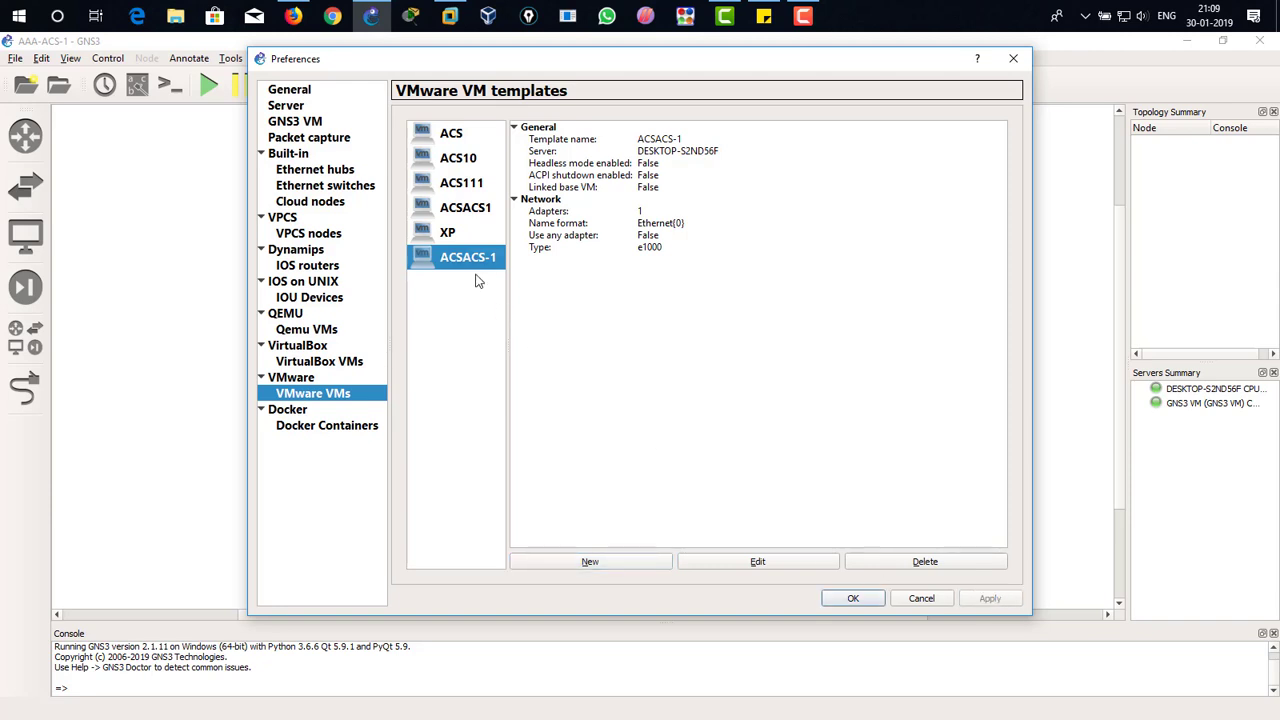
Step: Edit the ACSACS-1 template to enable ACPI shutdown and allow GNS3 to override non custom VMware adapters, then save the preferences
left_click(723, 562)
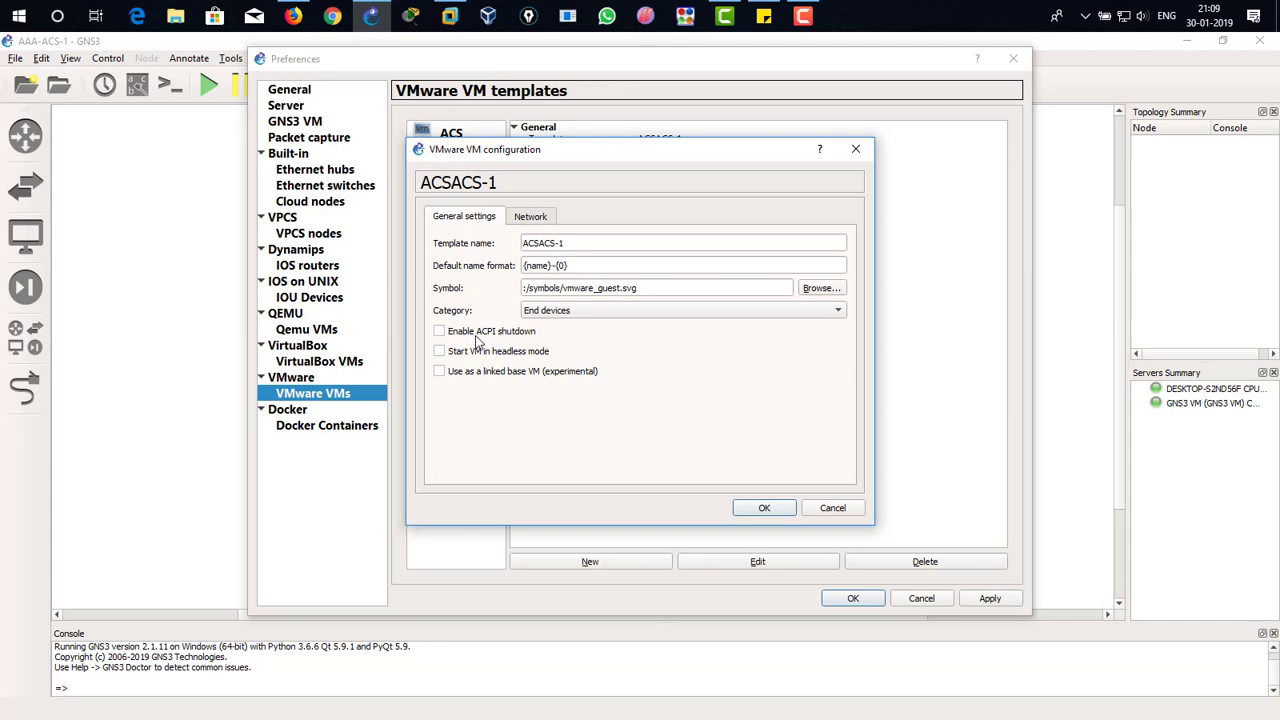
left_click(479, 337)
left_click(527, 220)
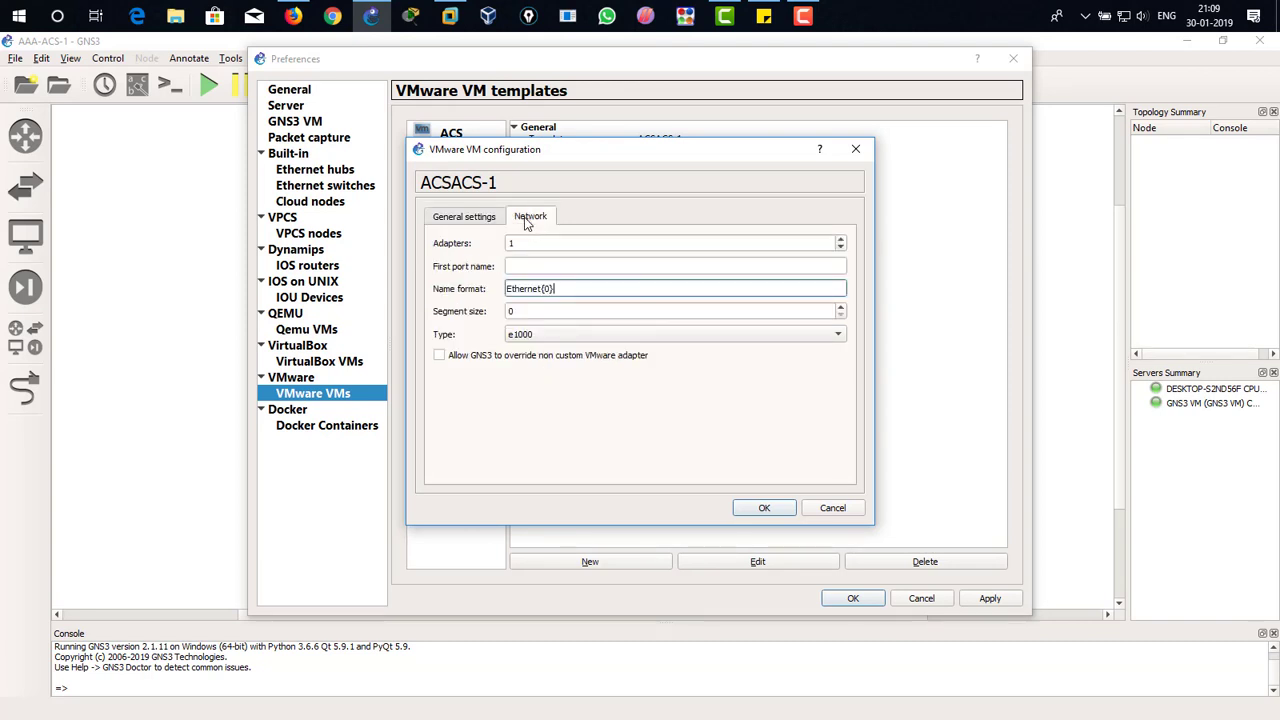
left_click(467, 358)
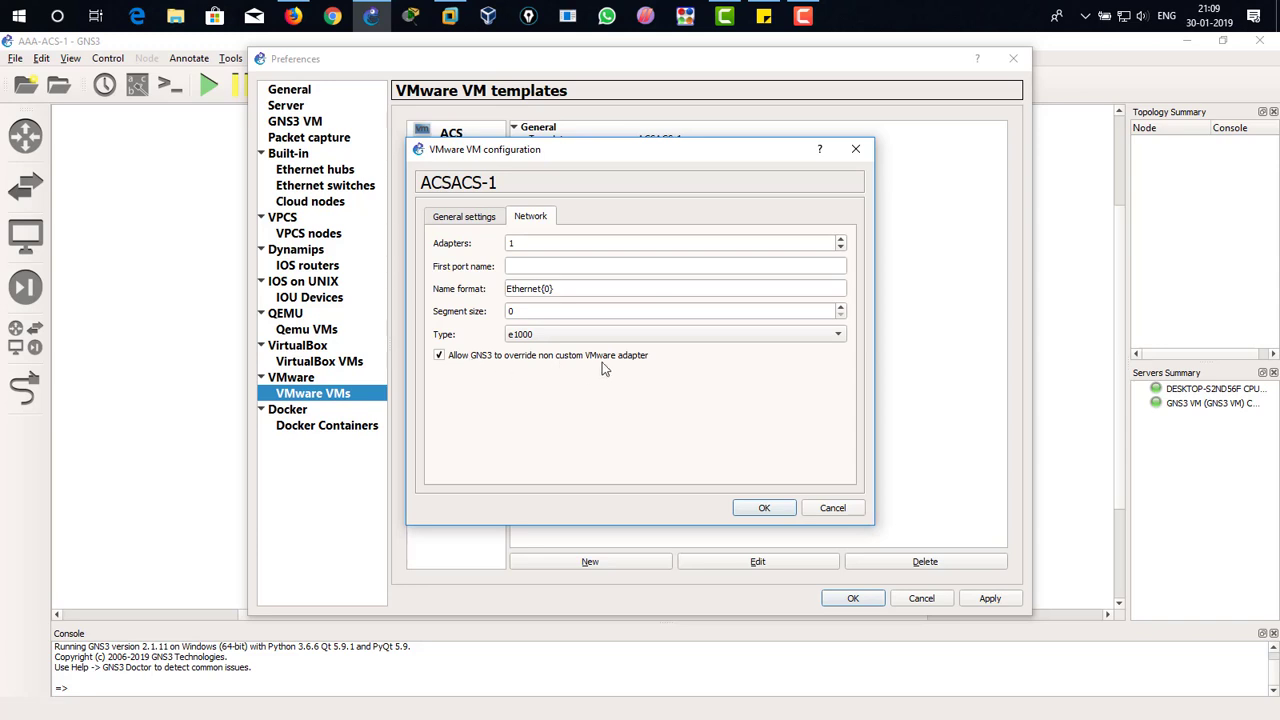
mouse_move(604, 368)
left_click(760, 509)
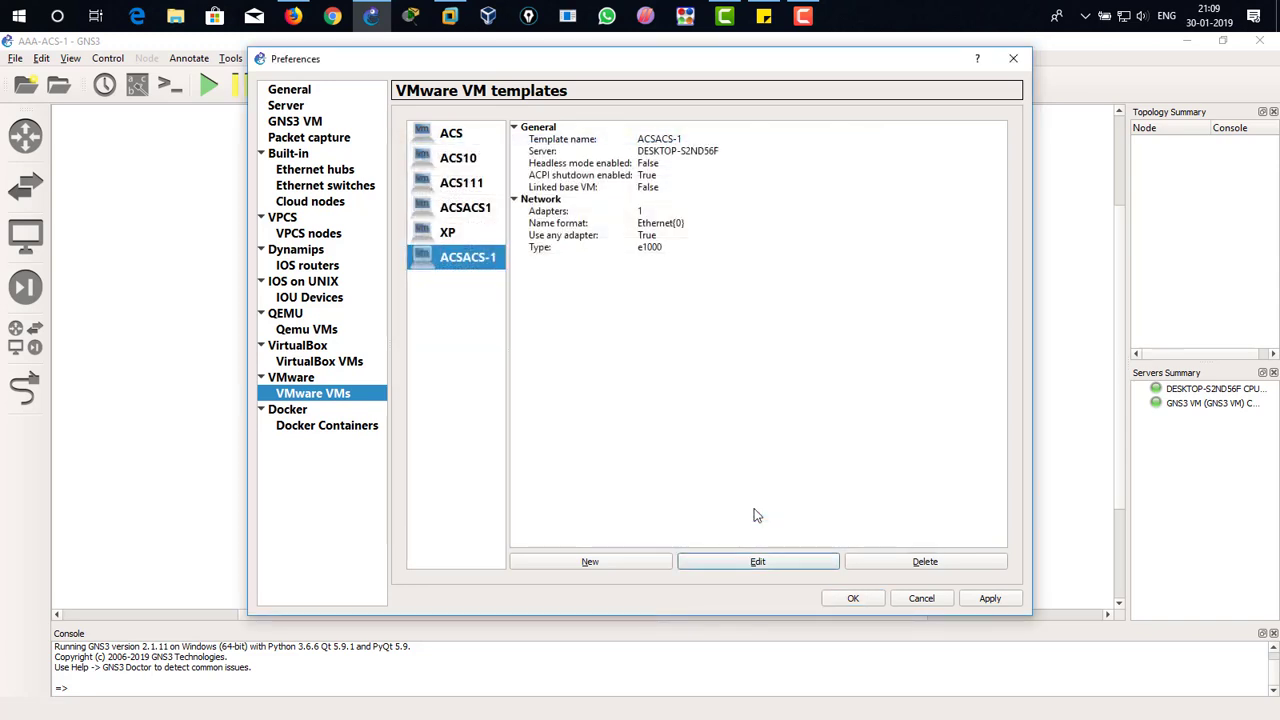
left_click(985, 598)
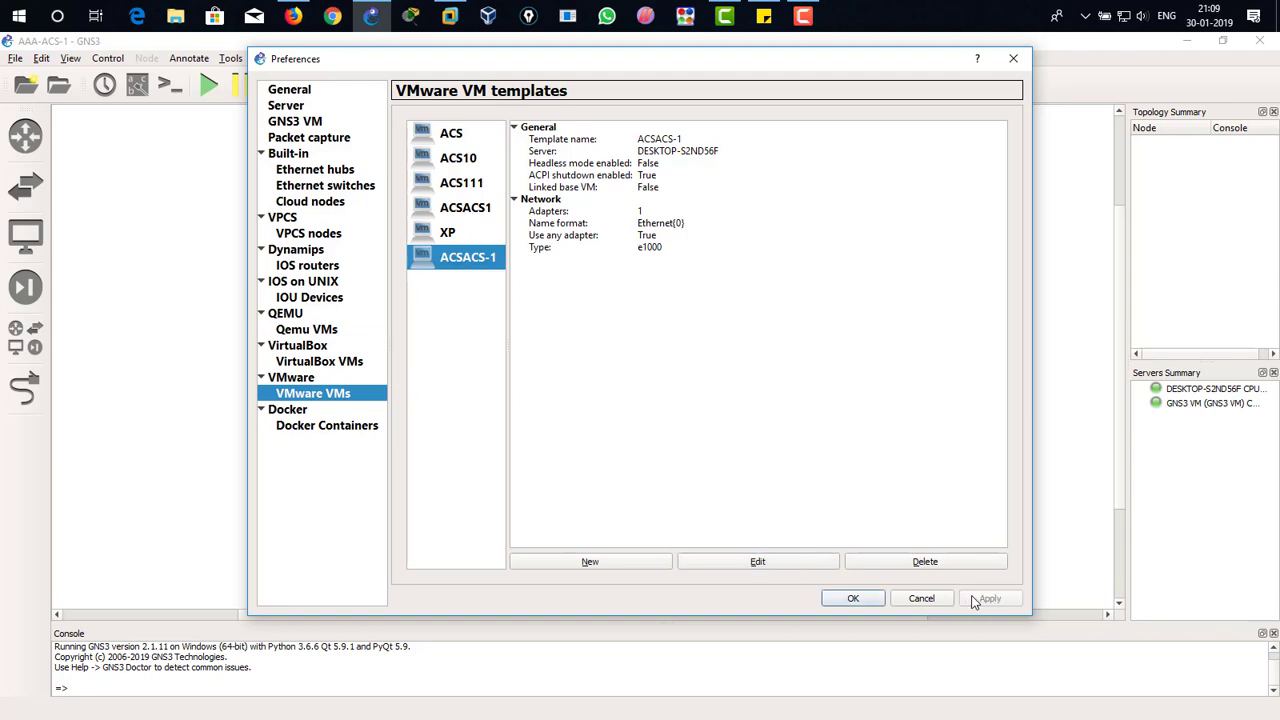
left_click(853, 598)
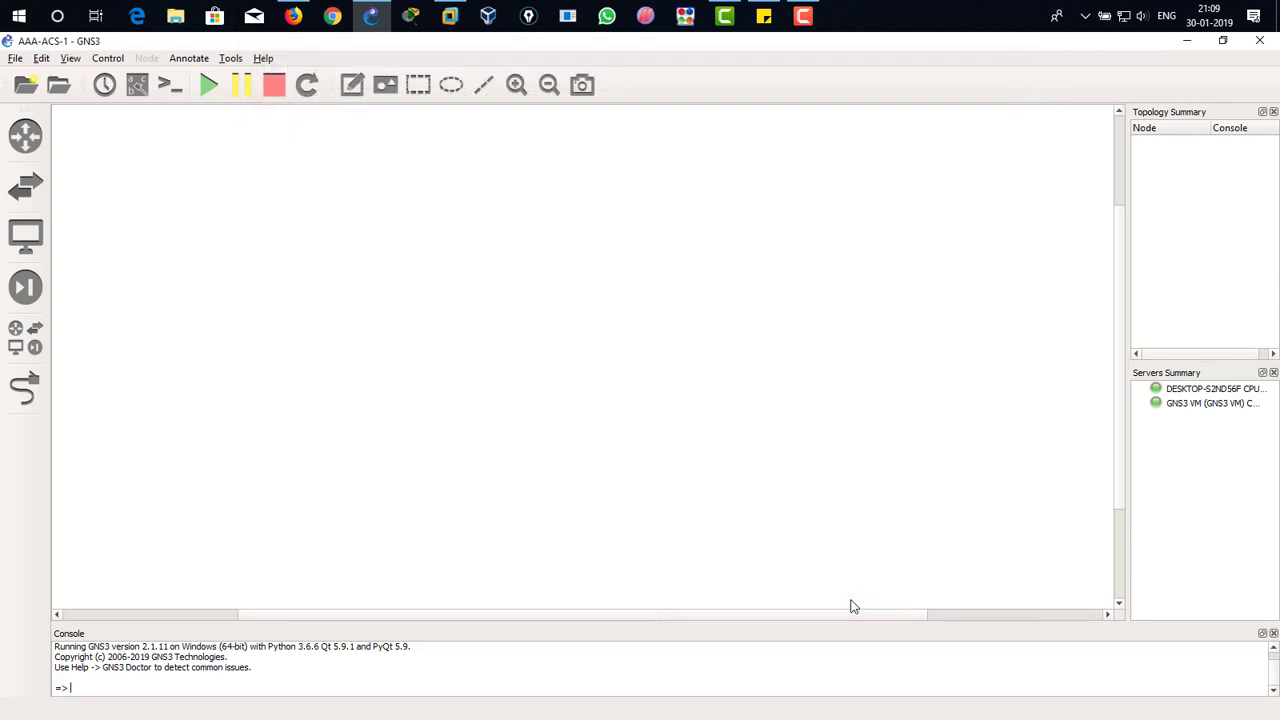
Step: Place a c3725 router on the canvas and an Ethernet switch below it, hosted on server DESKTOP-S2ND56F
left_click(33, 143)
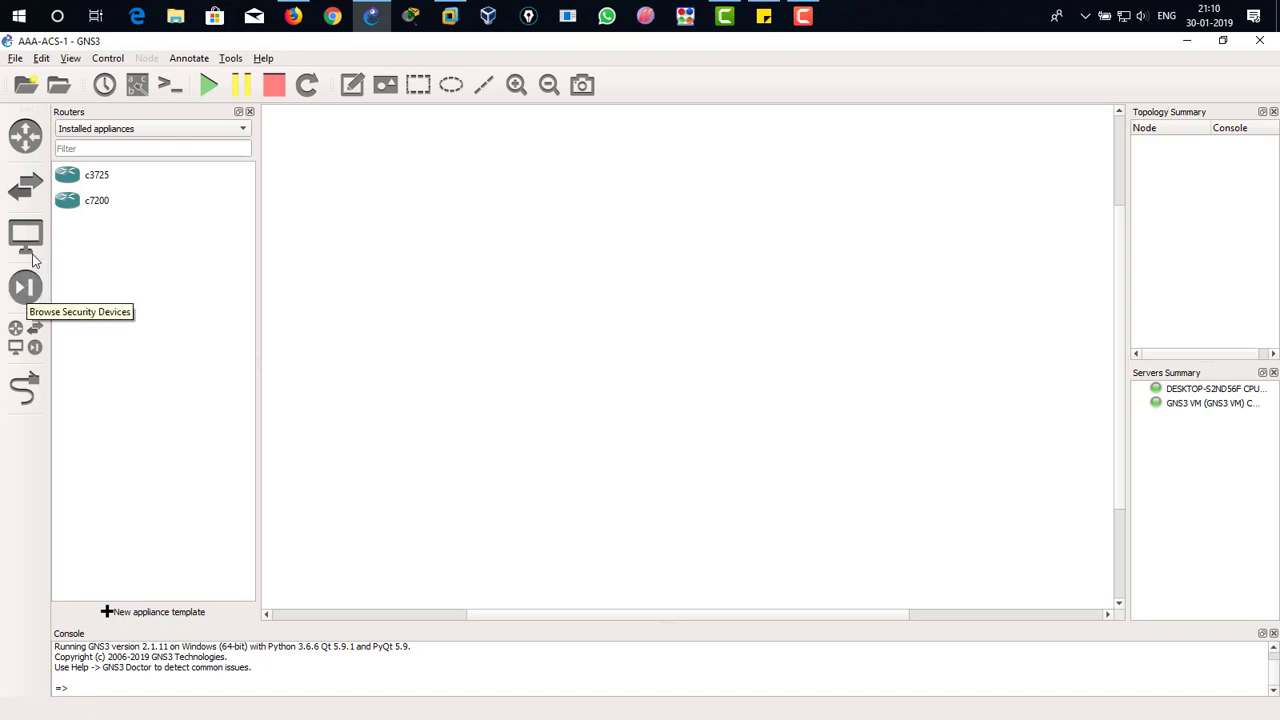
left_click(82, 178)
left_click_drag(113, 184, 545, 205)
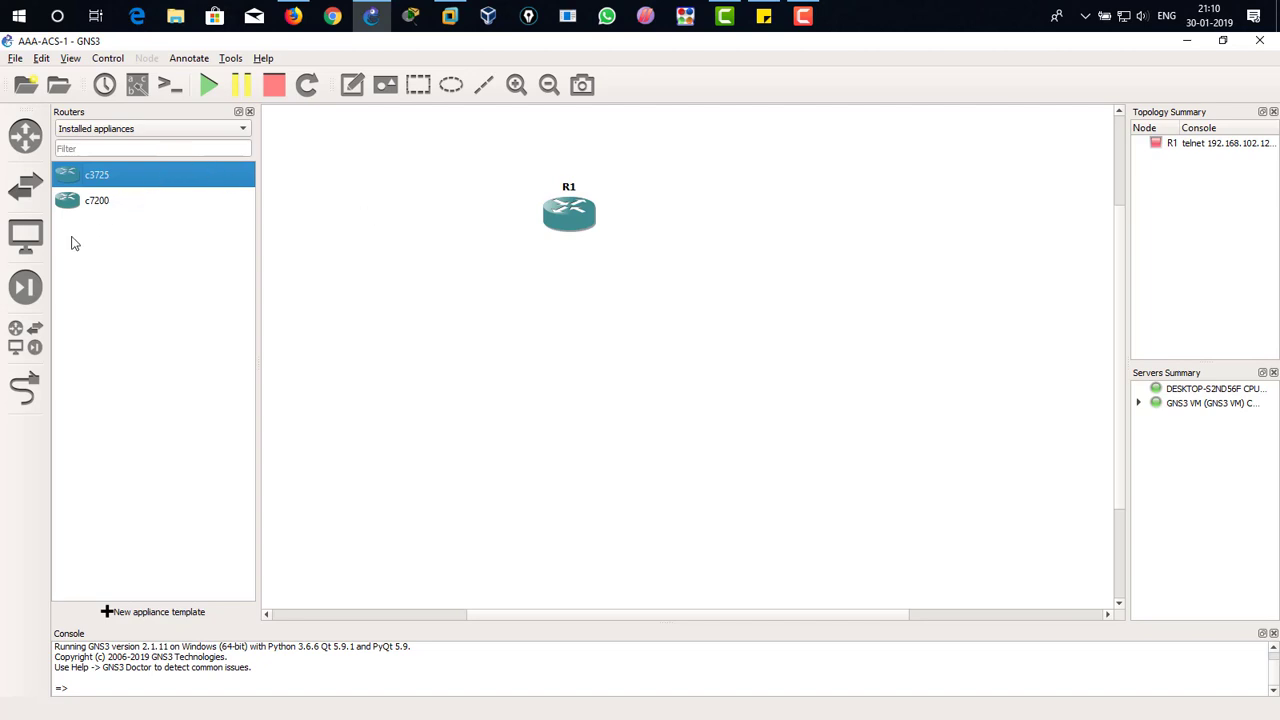
left_click(25, 186)
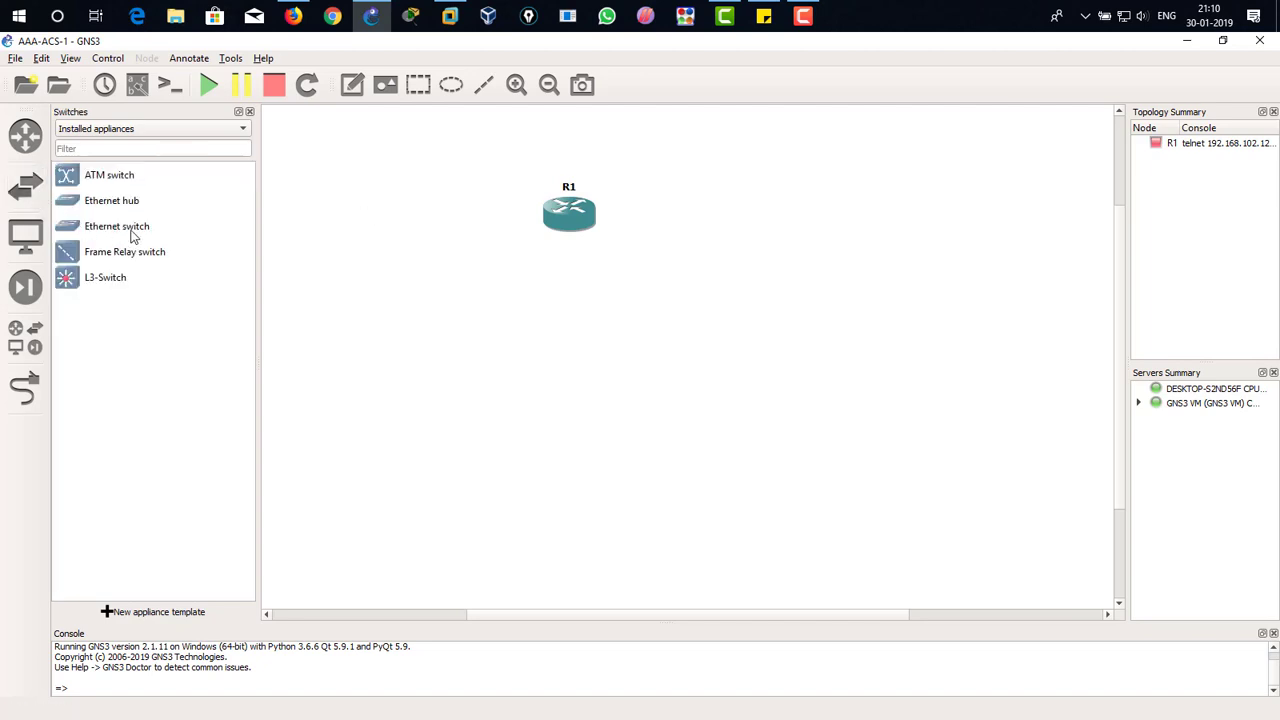
left_click_drag(131, 235, 585, 338)
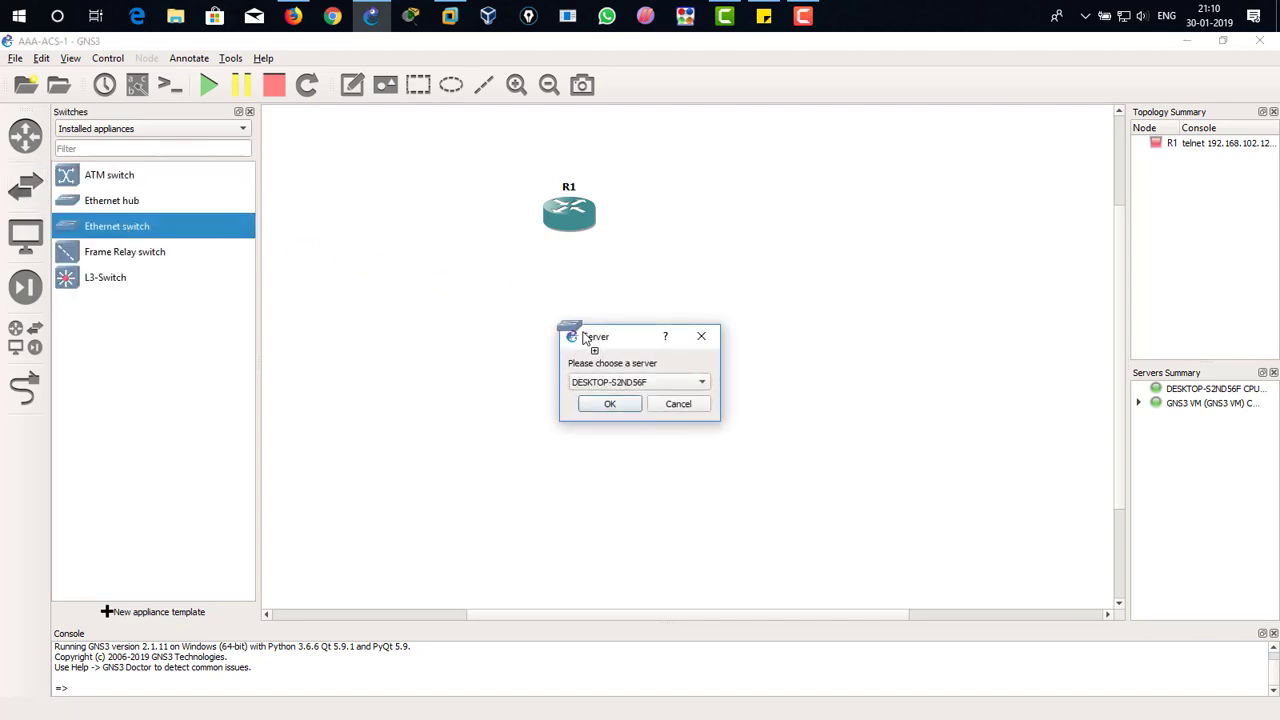
left_click(609, 405)
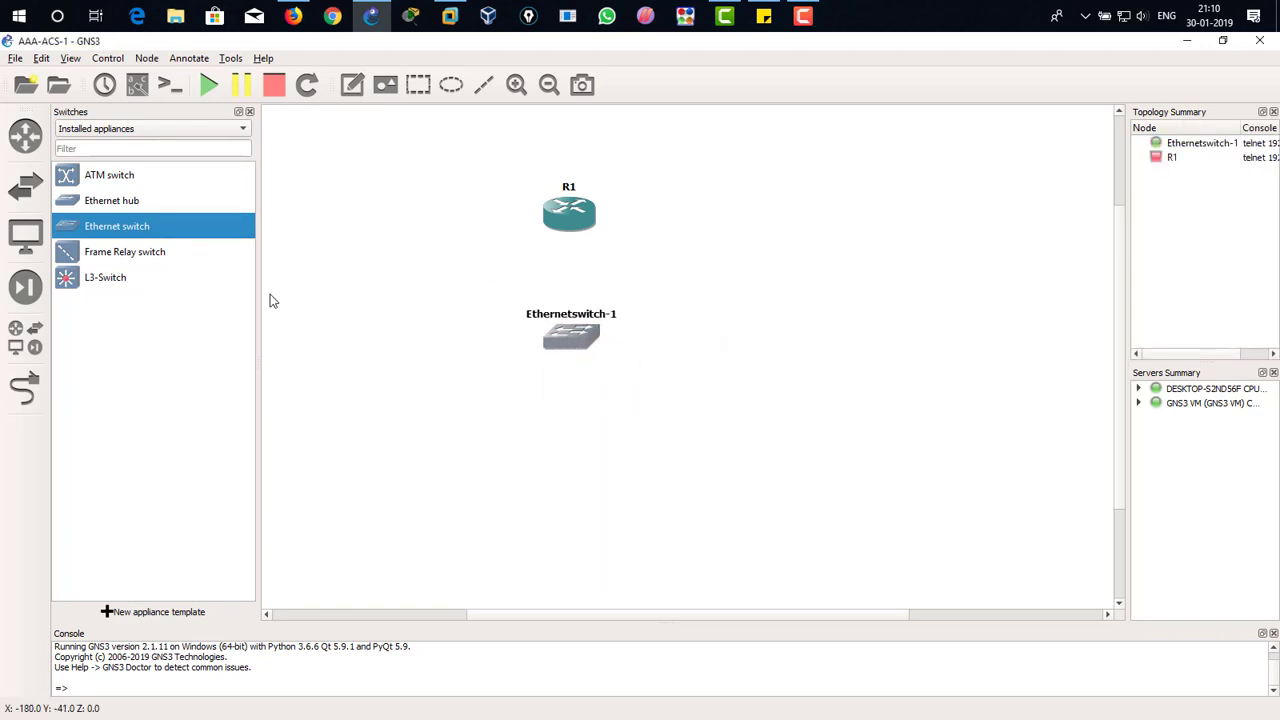
Step: Place an XP-1 end device on the left of the switch and an ACSACS-1 end device on its right
left_click(25, 234)
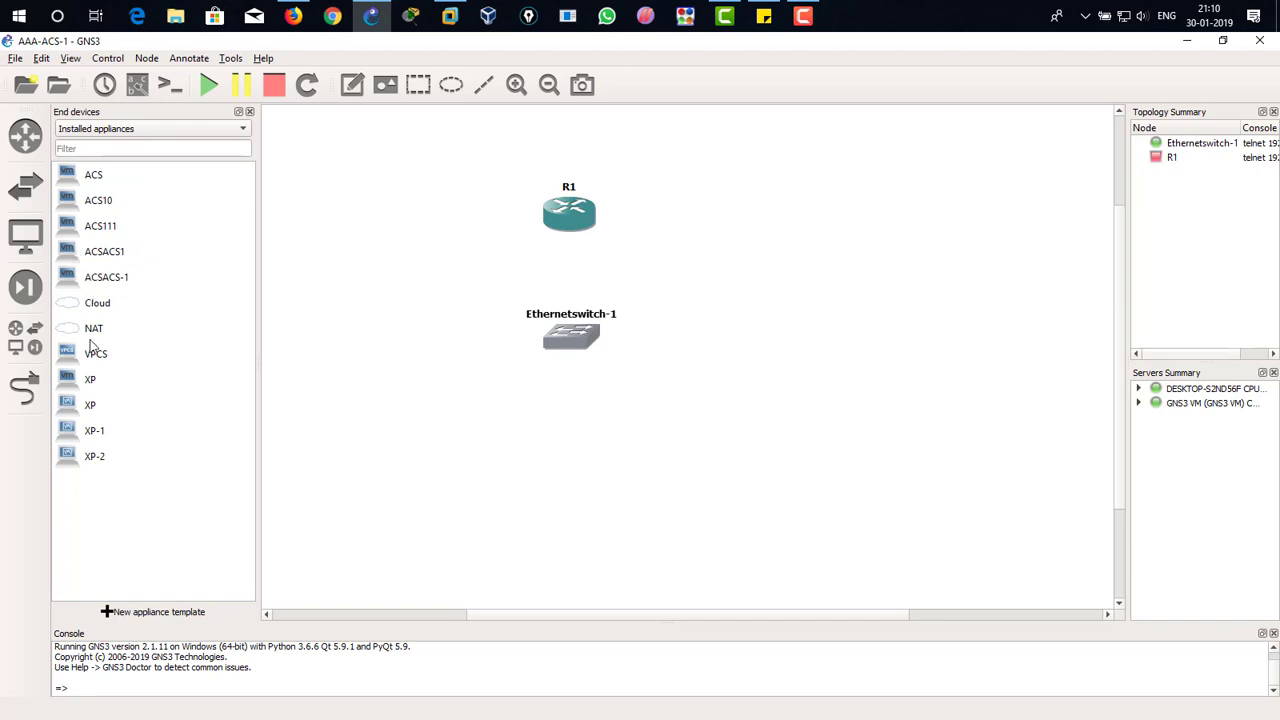
left_click(95, 434)
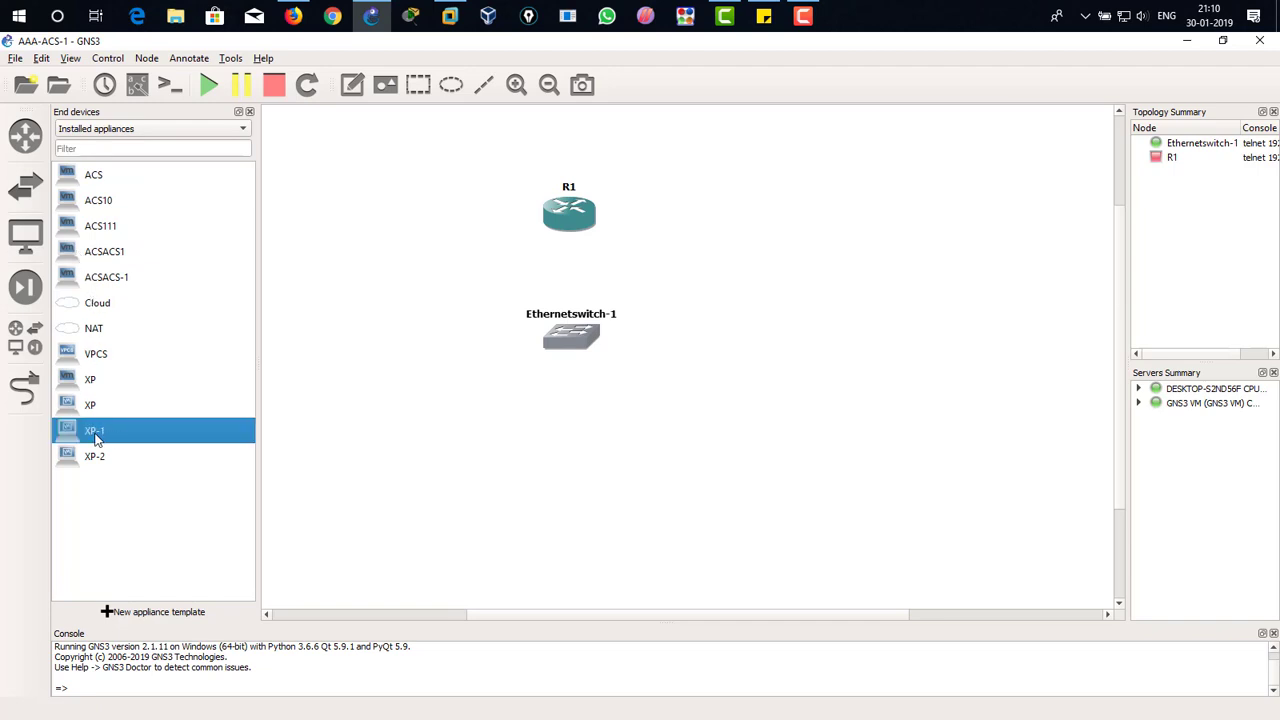
left_click_drag(97, 438, 372, 350)
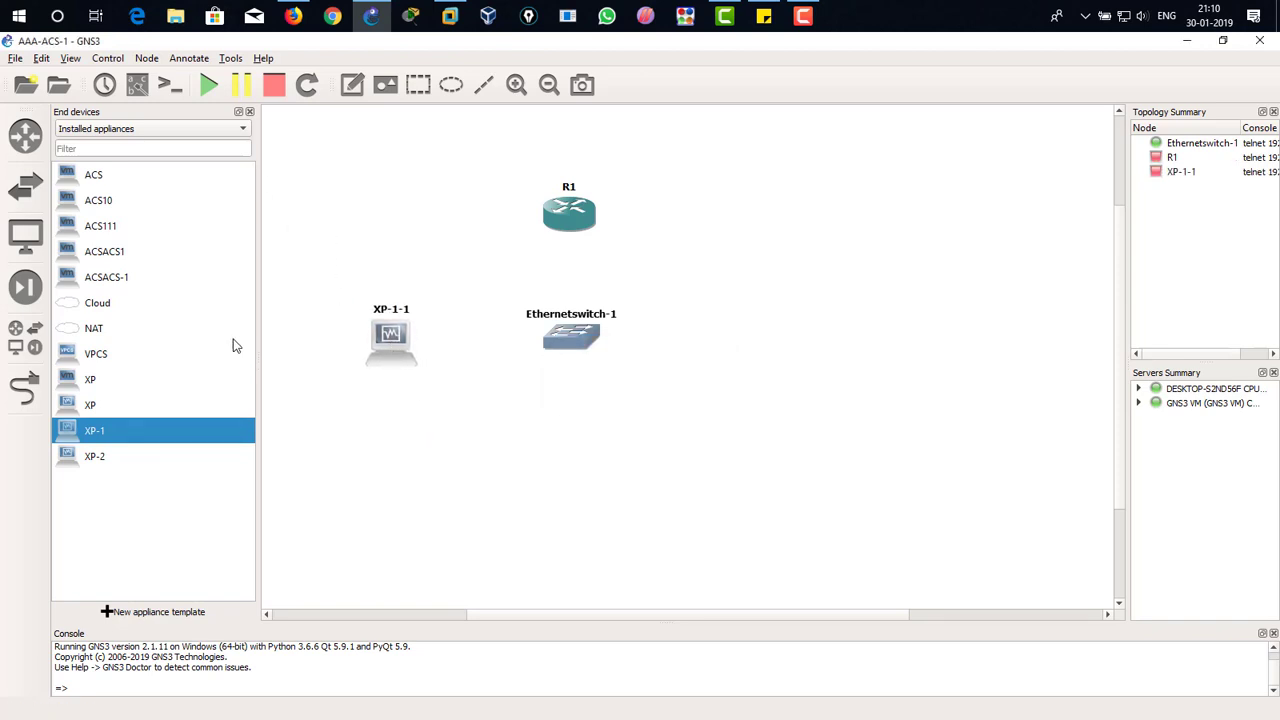
left_click(136, 285)
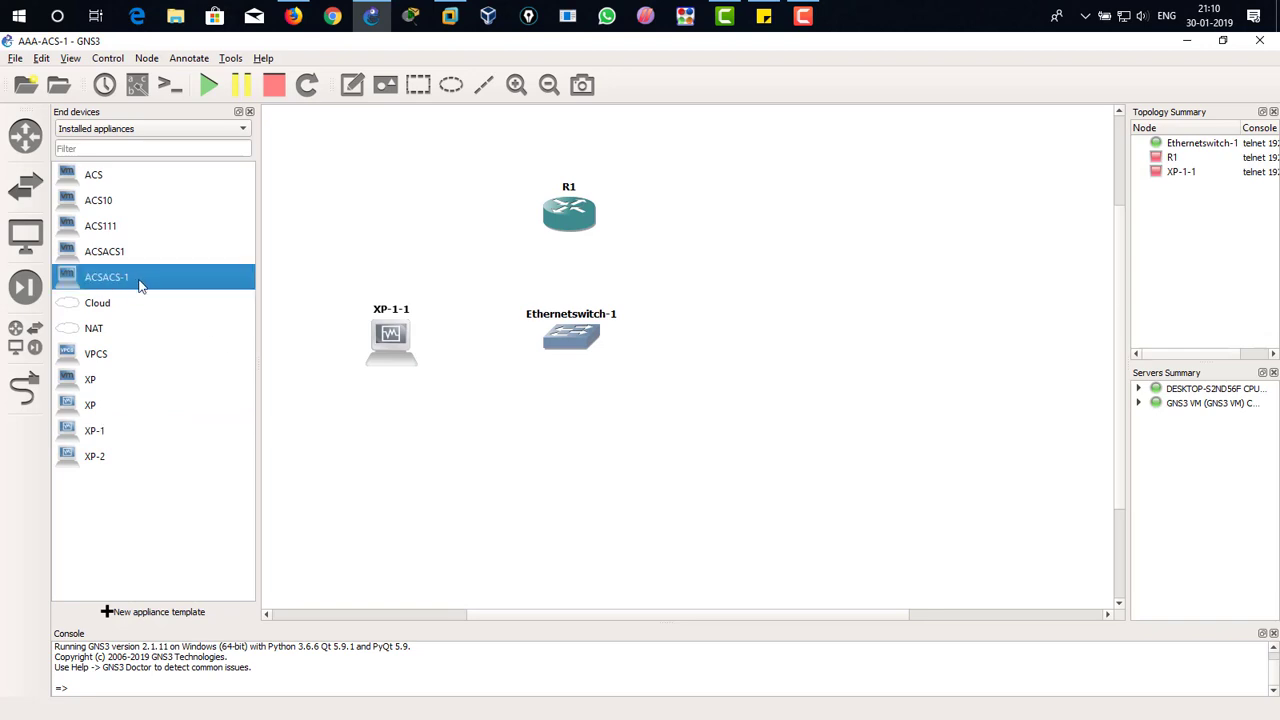
left_click_drag(138, 284, 743, 340)
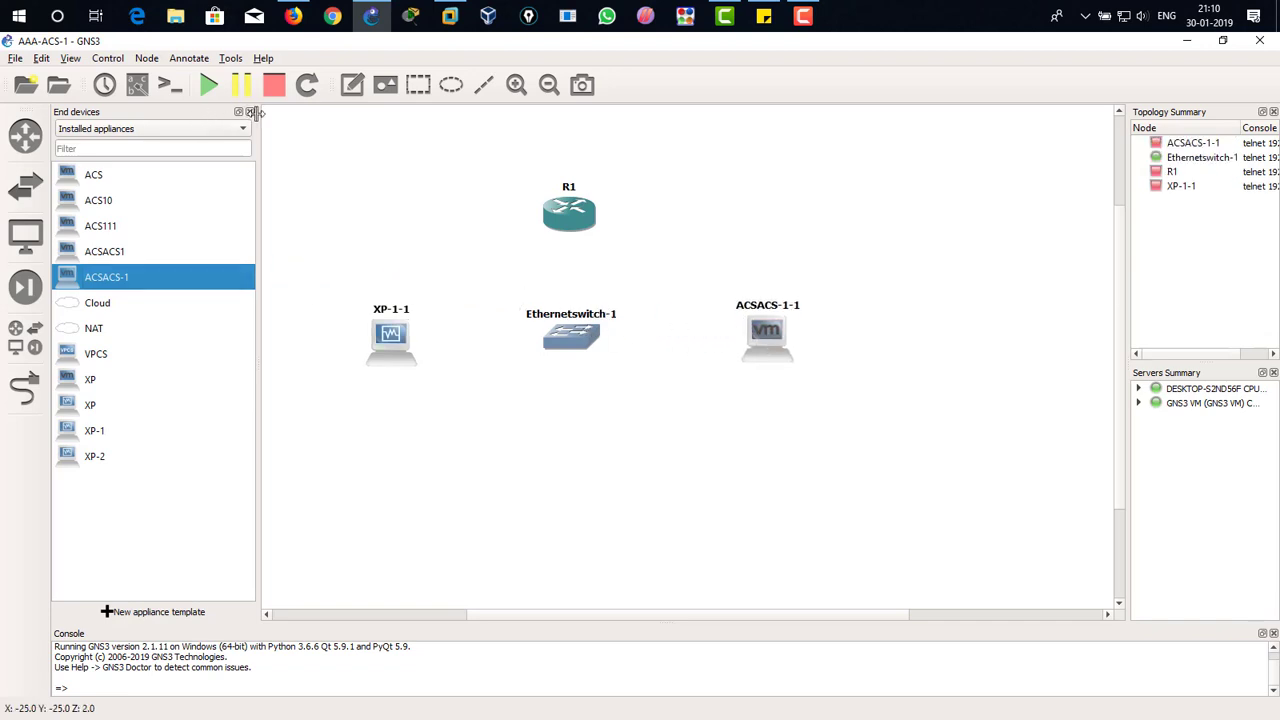
Step: Close the device list and move router R1 slightly higher with its label over the router symbol
left_click(250, 112)
mouse_move(473, 212)
left_mouse_down()
mouse_move(474, 168)
mouse_move(475, 192)
left_mouse_up()
left_click(478, 244)
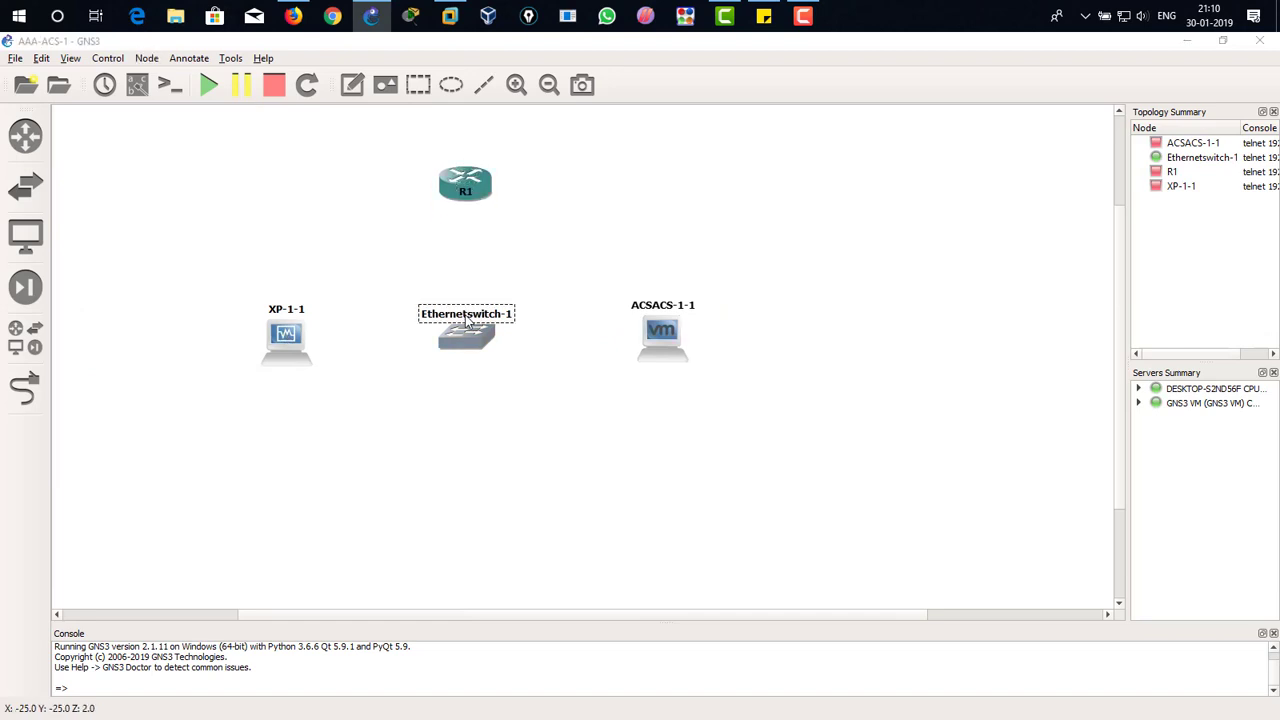
Step: Change the Ethernet switch's hostname to Sw-1
double_click(466, 316)
type("Sw")
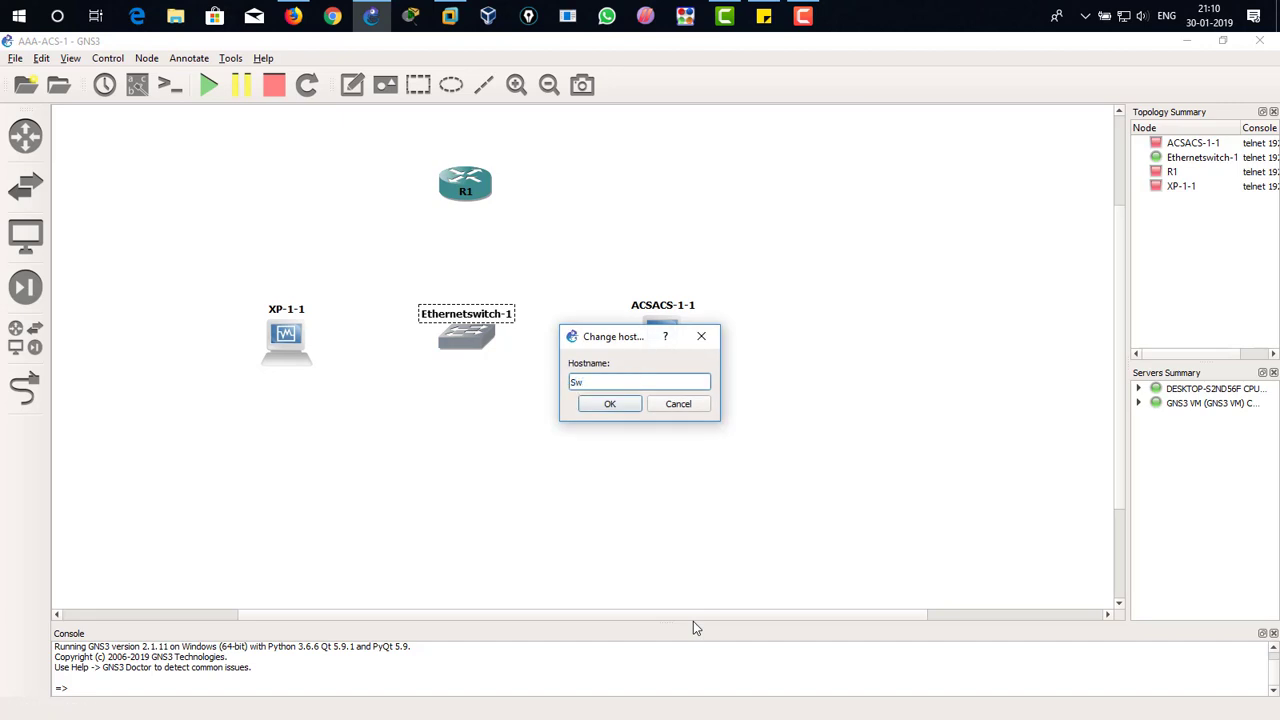
type("-1")
key("Return")
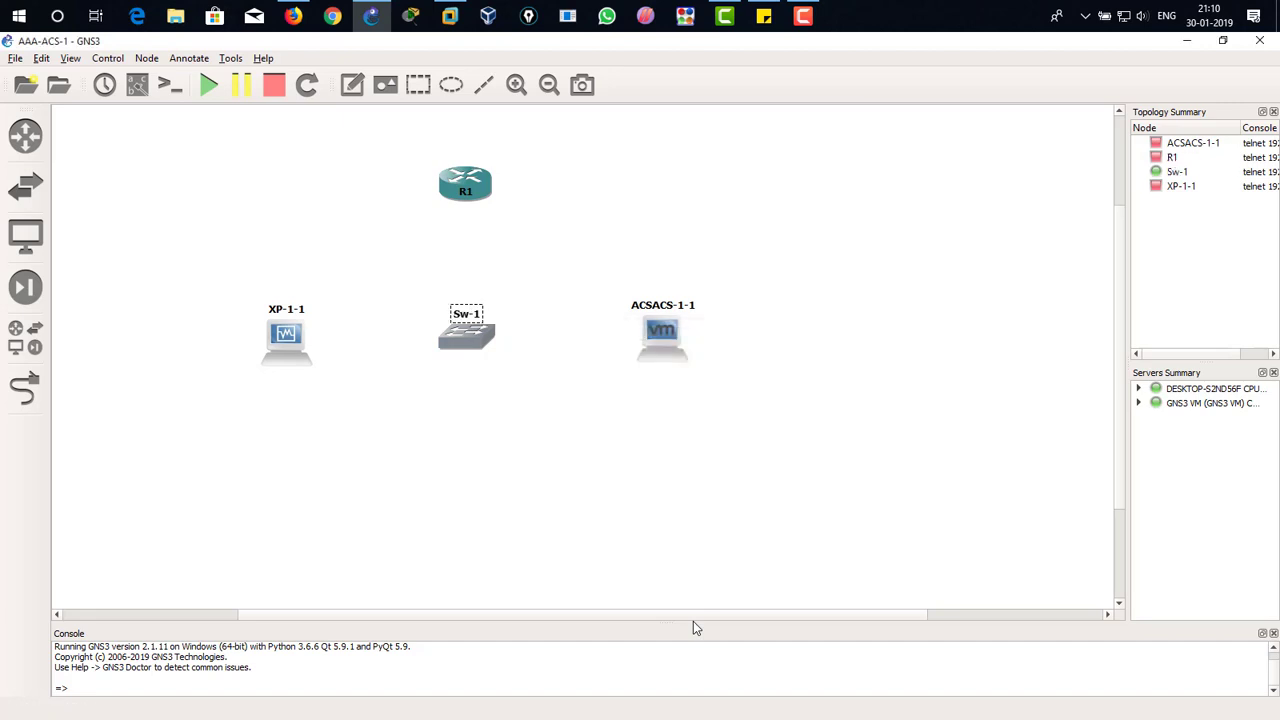
left_click(381, 302)
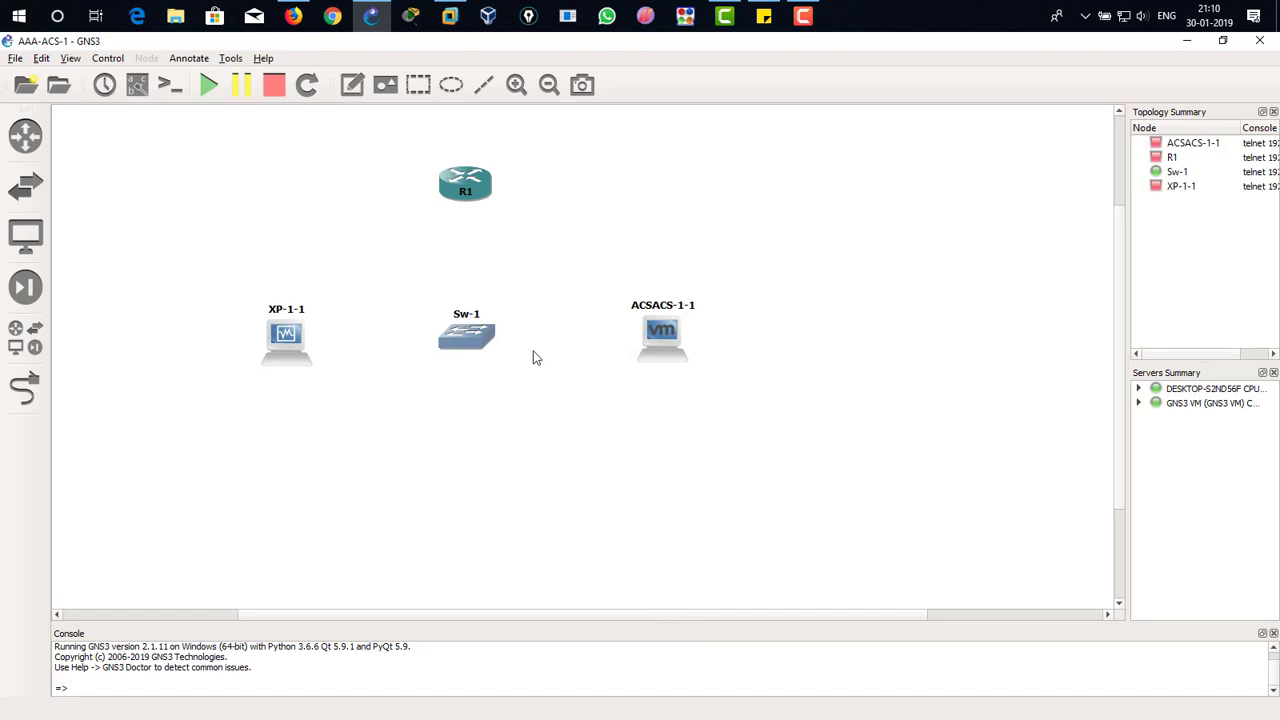
Step: Nudge XP-1-1 slightly upward and link it to switch Sw-1
left_click(288, 338)
left_click_drag(286, 336, 285, 332)
left_click(344, 333)
left_click(16, 384)
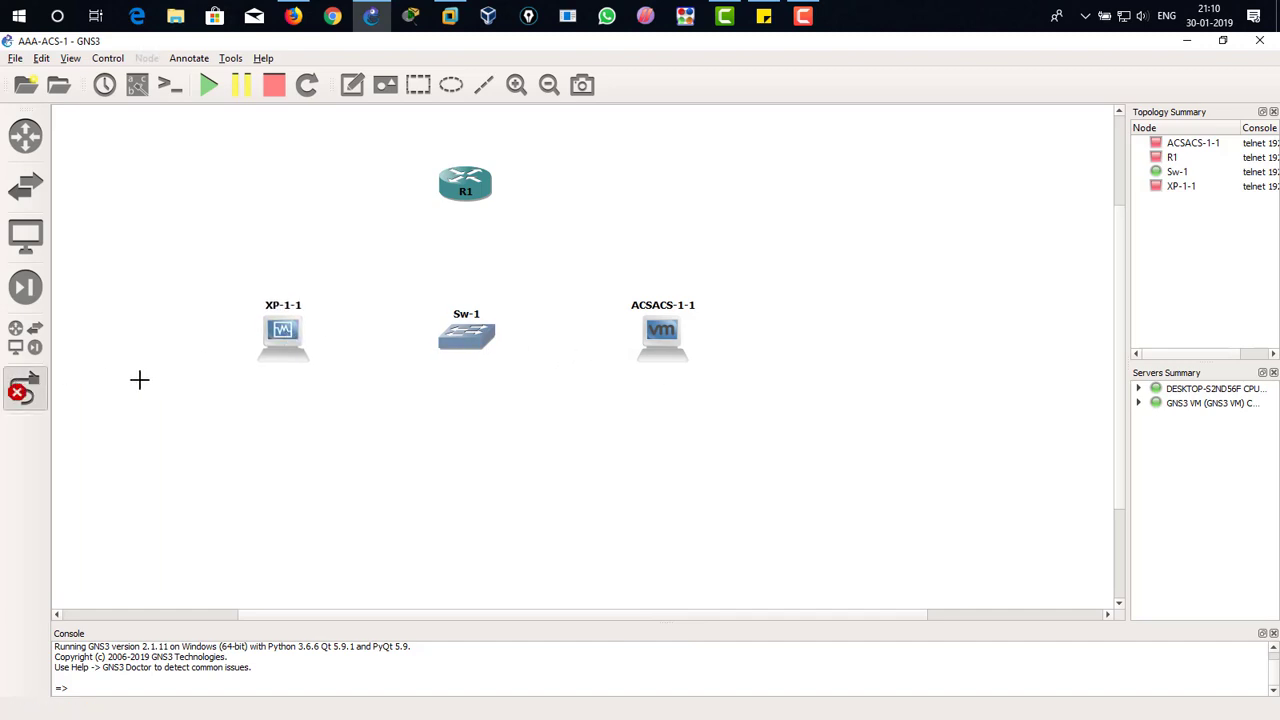
left_click(325, 345)
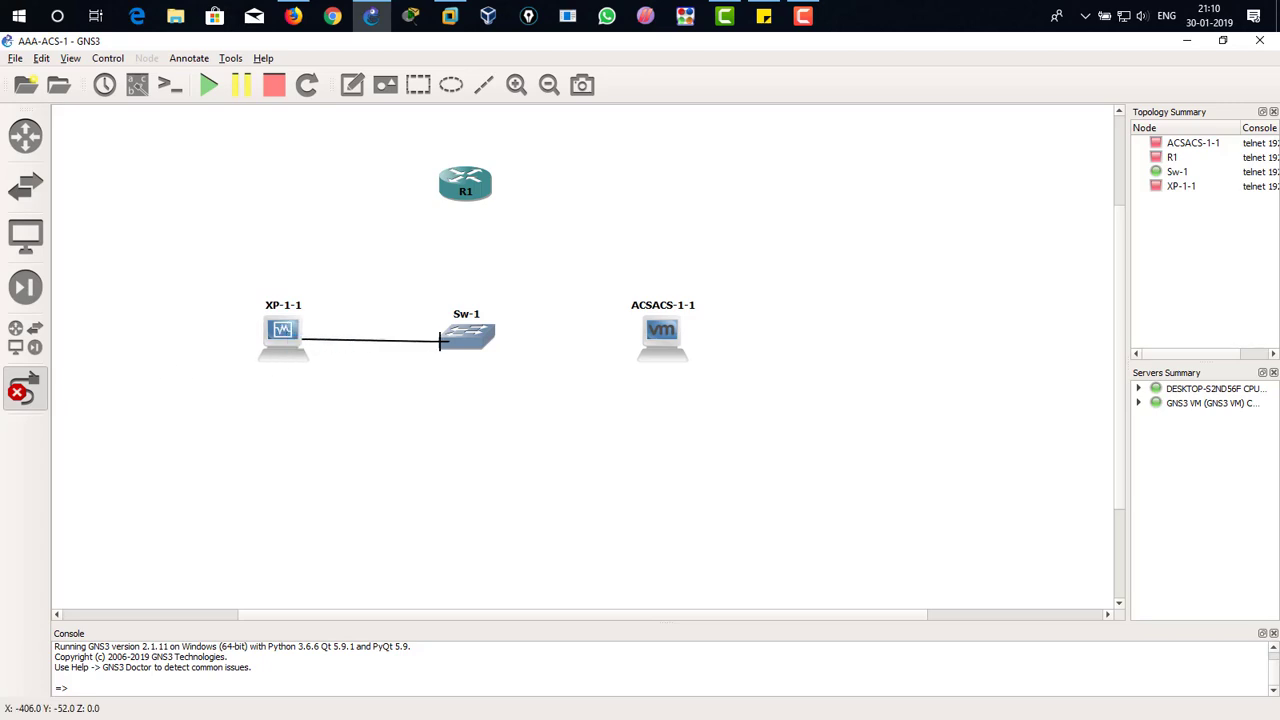
left_click(466, 337)
left_click(514, 352)
Step: Link switch Sw-1 to router R1
left_click(473, 340)
left_click(515, 364)
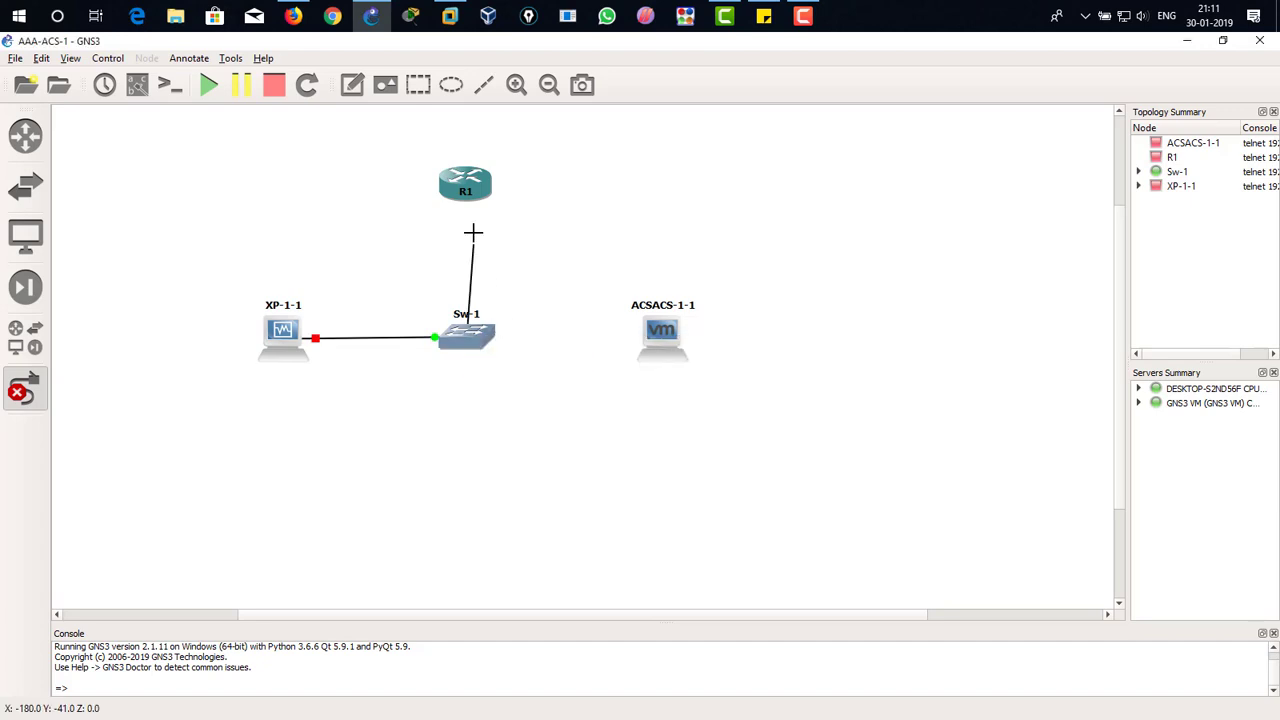
left_click(482, 182)
left_click(512, 192)
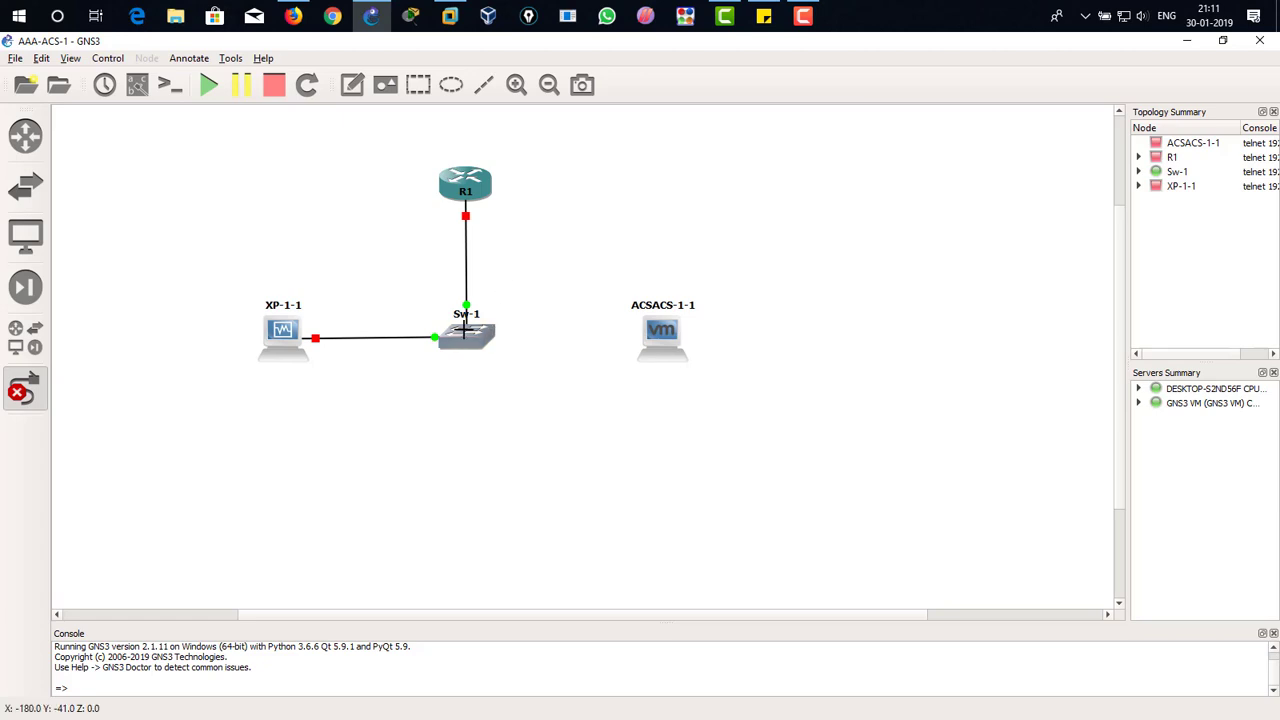
Step: Link switch Sw-1 to ACSACS-1-1, then nudge ACSACS-1-1 slightly upward to level the link
left_click(471, 335)
left_click(515, 379)
left_click(666, 337)
left_click(672, 343)
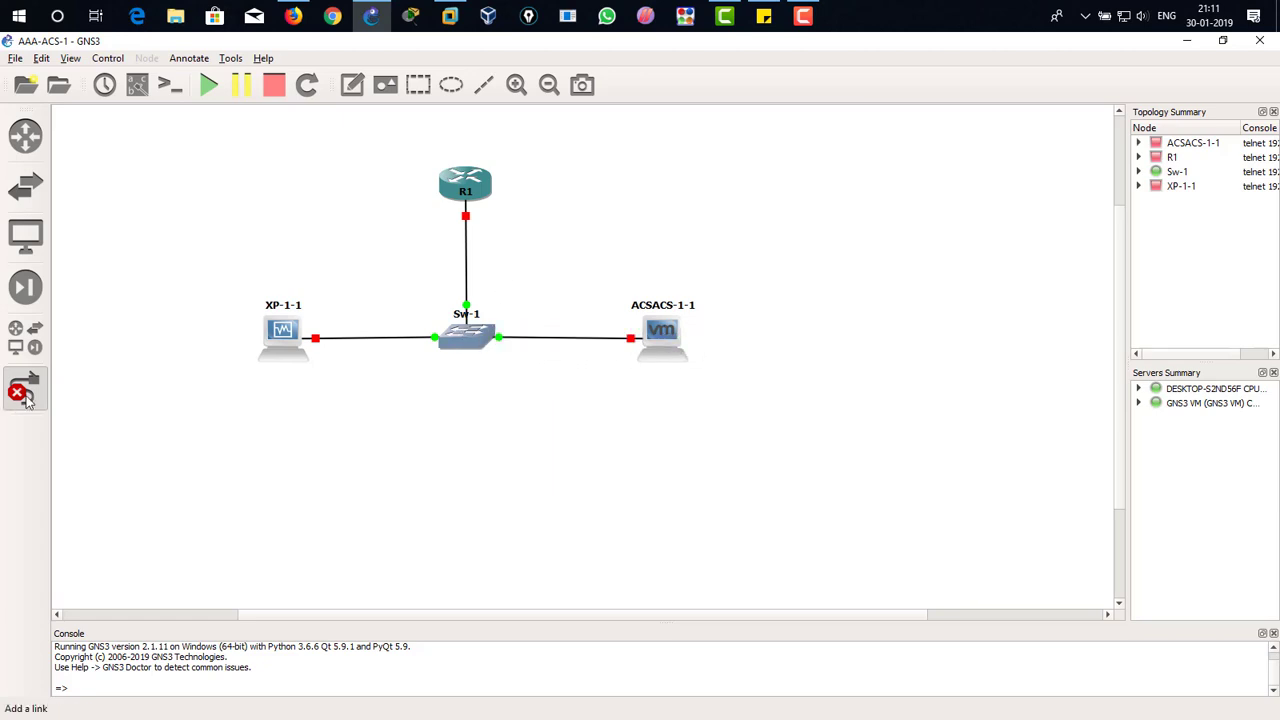
left_click_drag(657, 338, 659, 333)
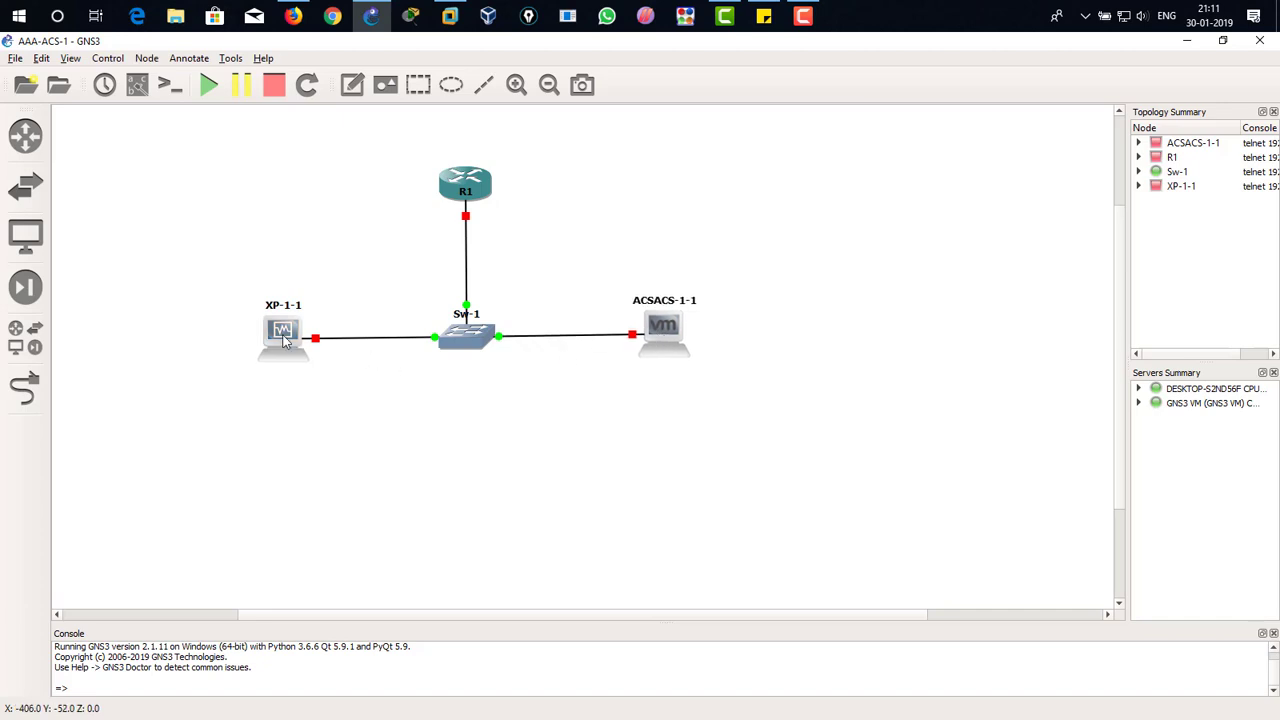
Step: Nudge XP-1-1 and ACSACS-1-1 to level their links to Sw-1, and show the interface labels
left_click_drag(283, 334, 281, 331)
left_click_drag(631, 323, 632, 328)
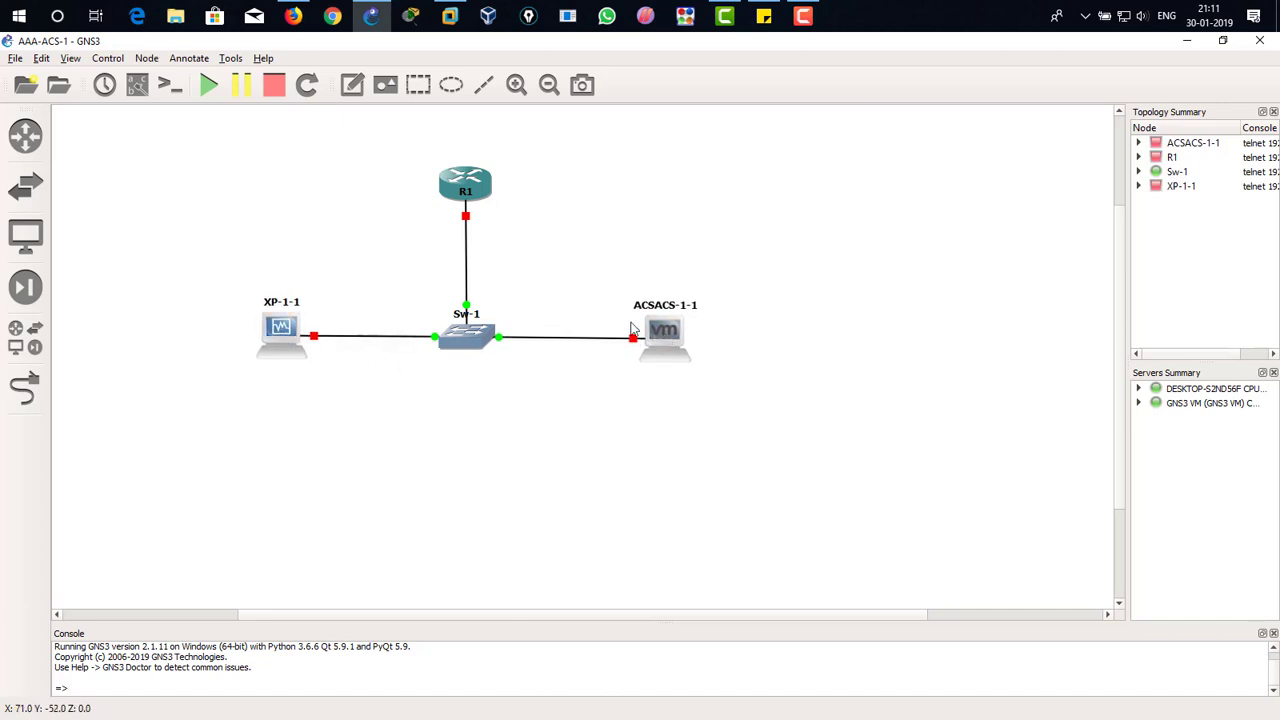
left_click(137, 84)
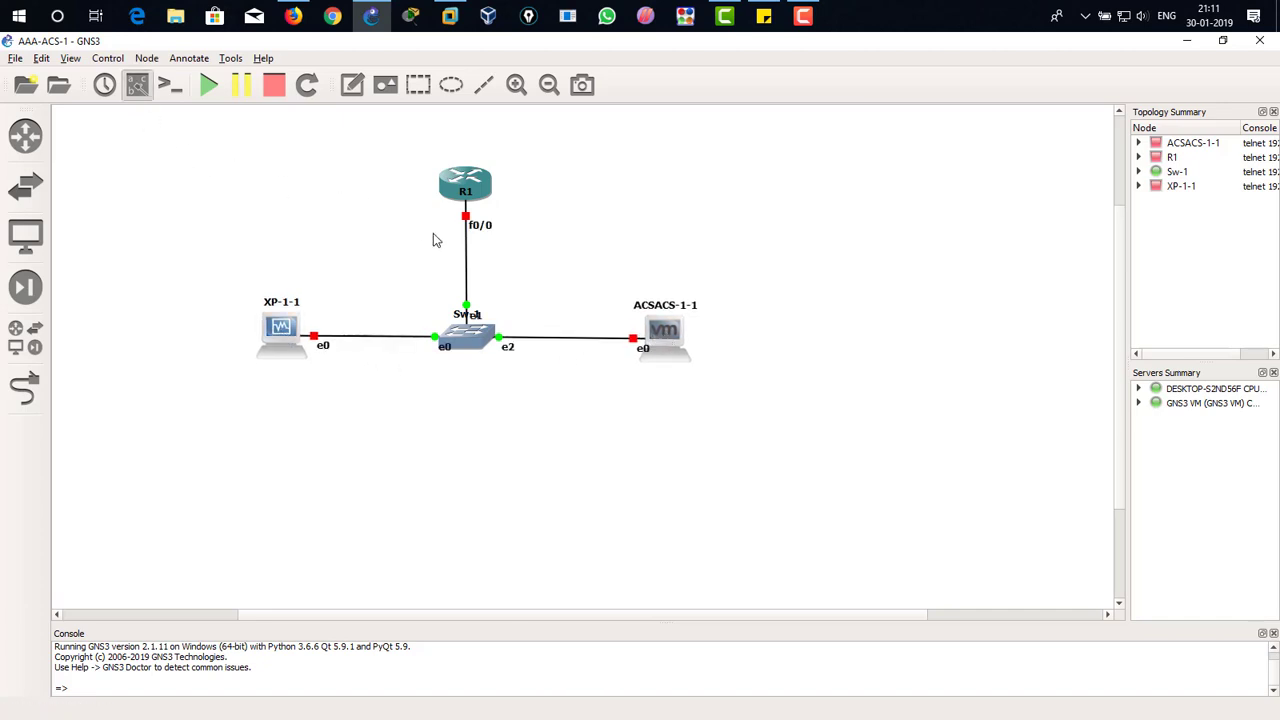
Step: Move the f0/0, e0 and e2 interface labels clear of the links and nudge ACSACS-1-1 slightly upward
left_click_drag(476, 230, 437, 216)
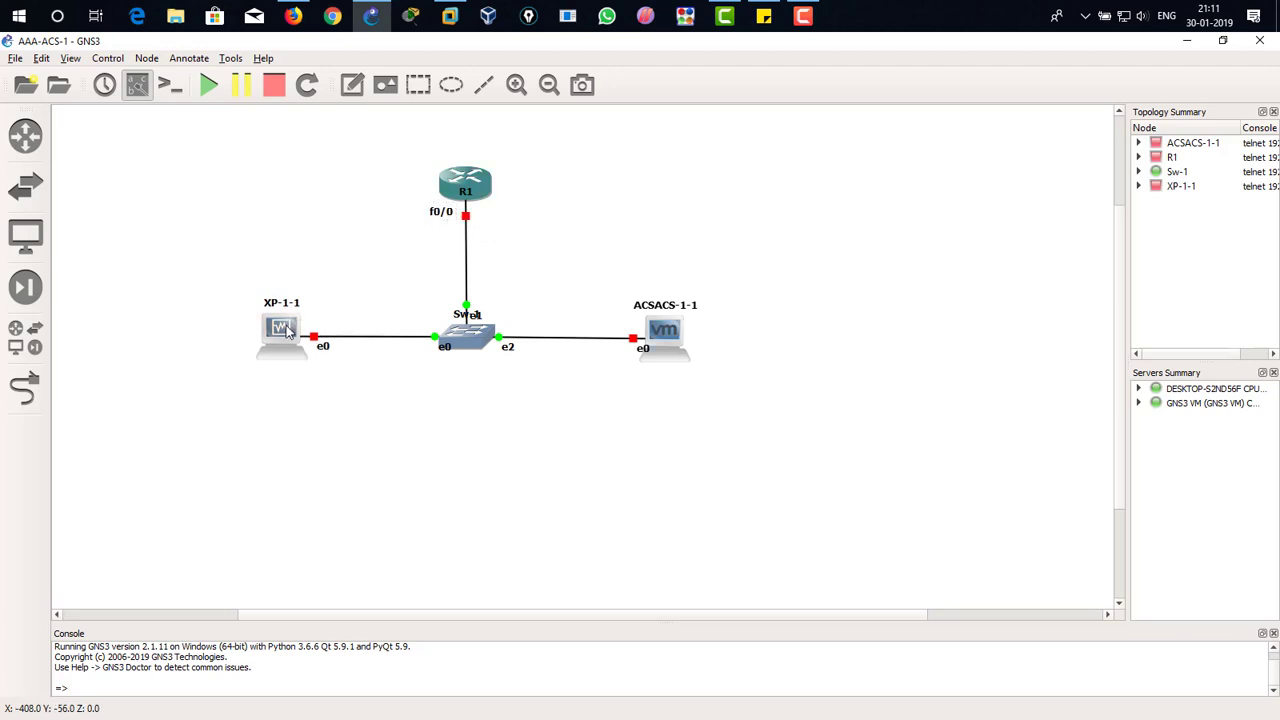
left_click_drag(325, 349, 317, 324)
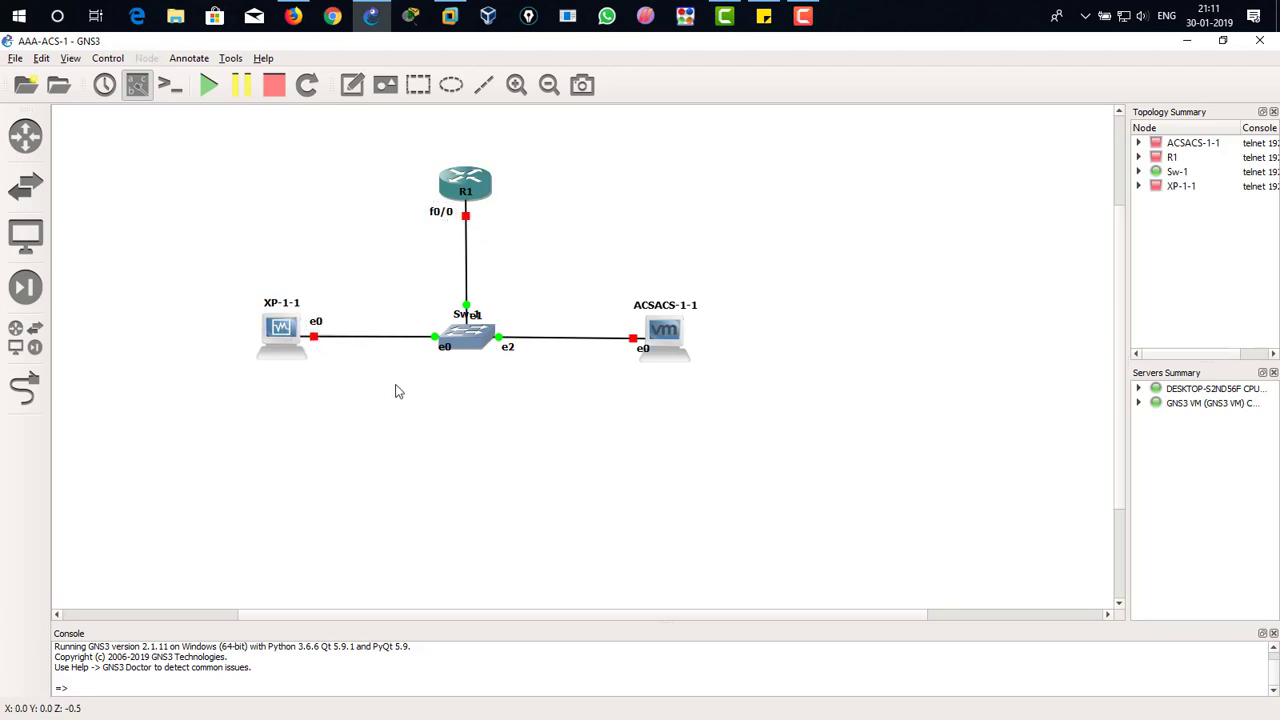
left_click_drag(447, 353, 430, 330)
left_click_drag(510, 352, 510, 330)
mouse_move(646, 351)
left_mouse_down()
mouse_move(637, 329)
mouse_move(660, 343)
left_mouse_up()
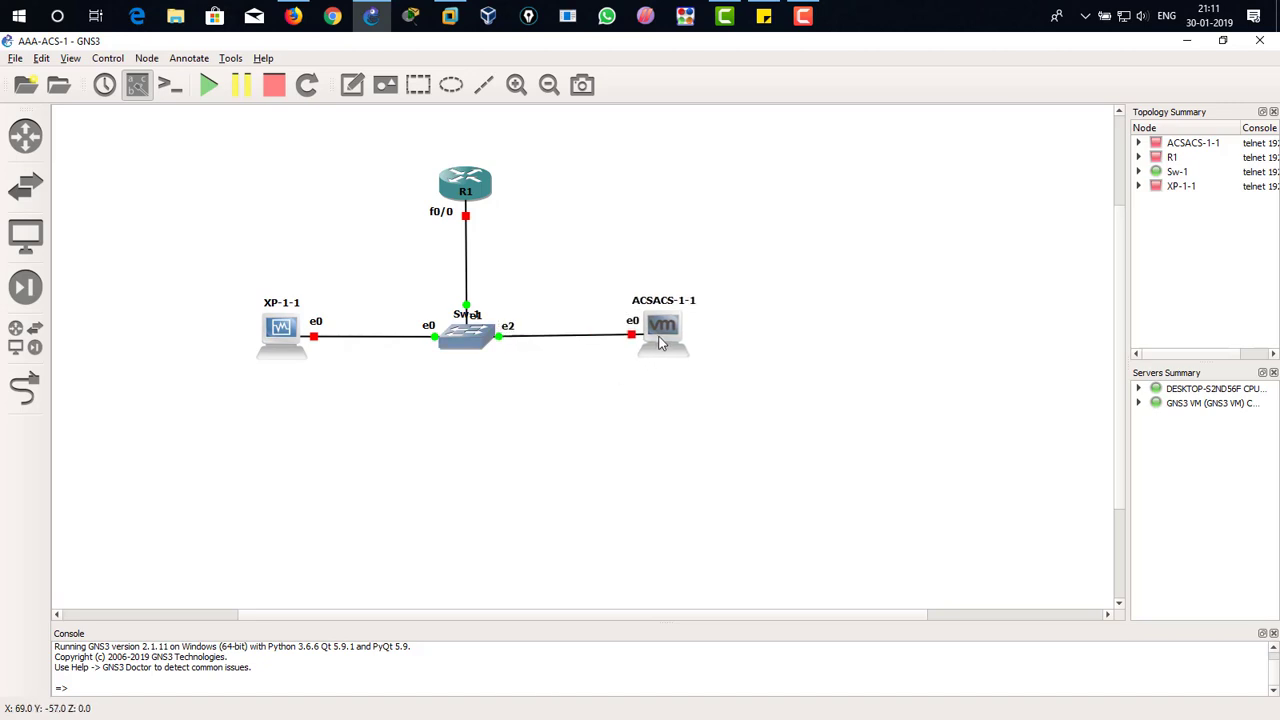
Step: Shift the whole topology up and to the left, and add the note 192.168.1.2/24 below XP-1-1
left_click_drag(728, 148, 122, 297)
left_click(196, 438)
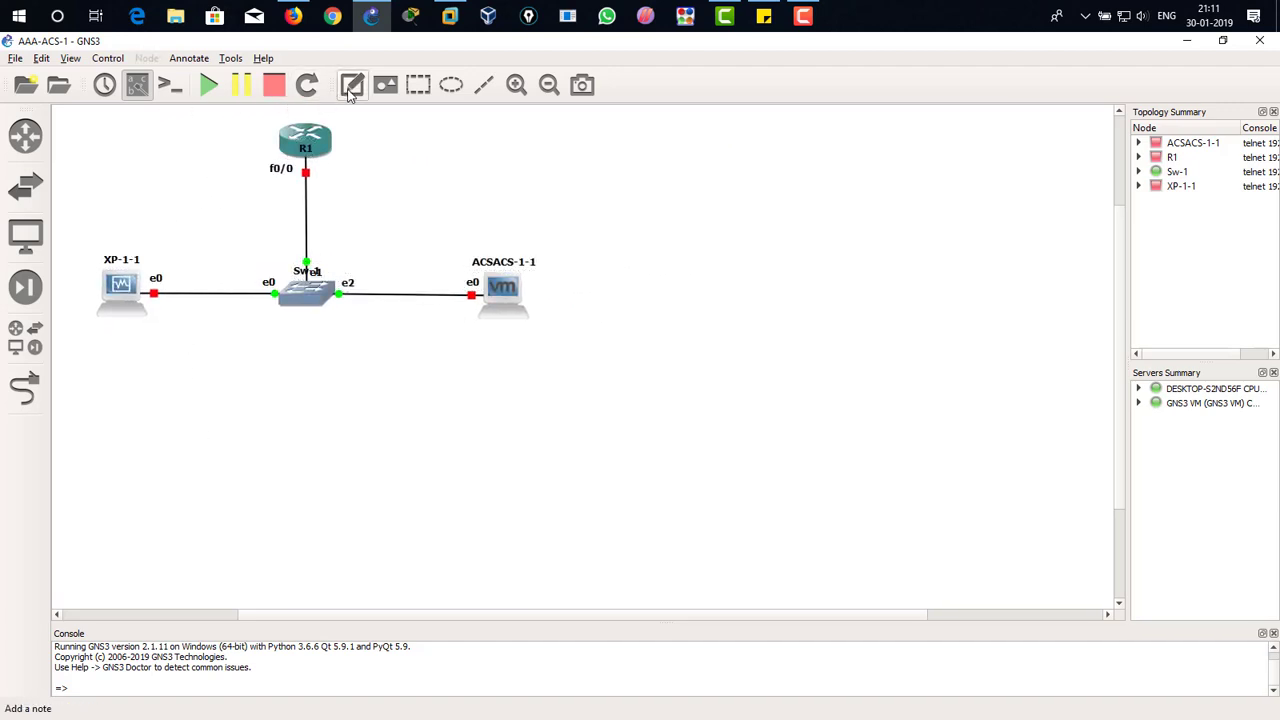
left_click(101, 333)
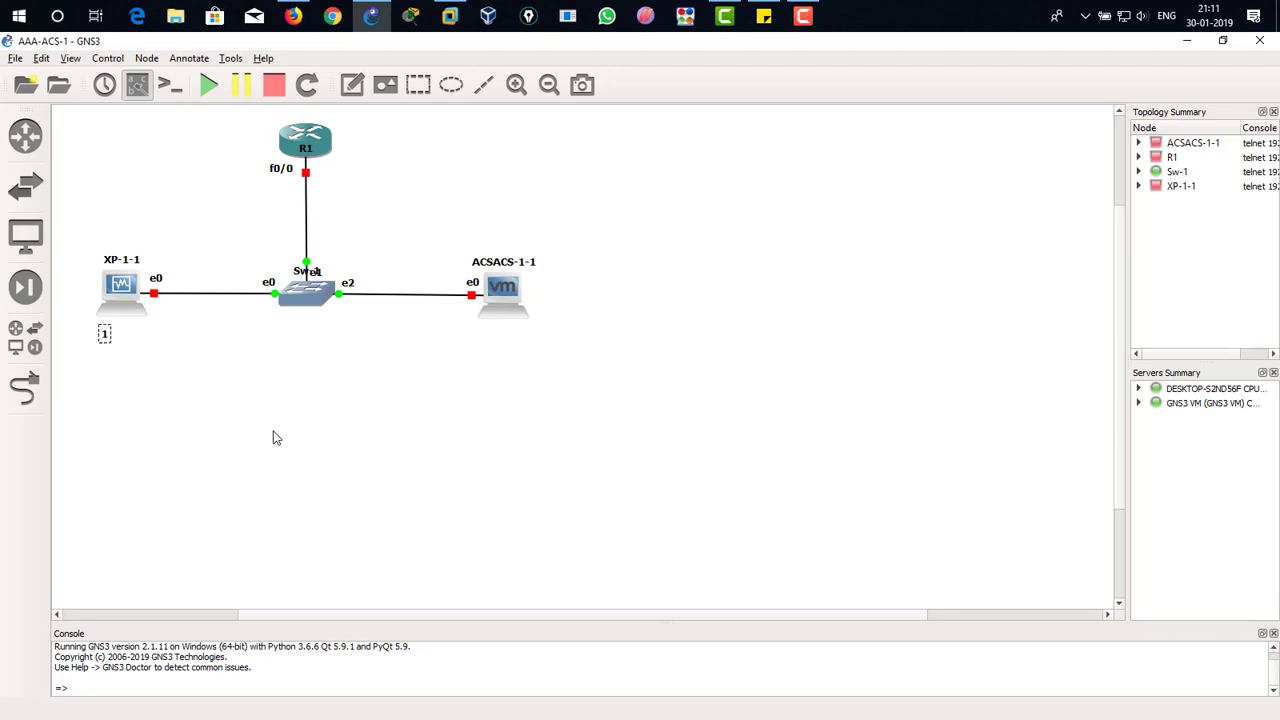
type("92.168.1.2/24")
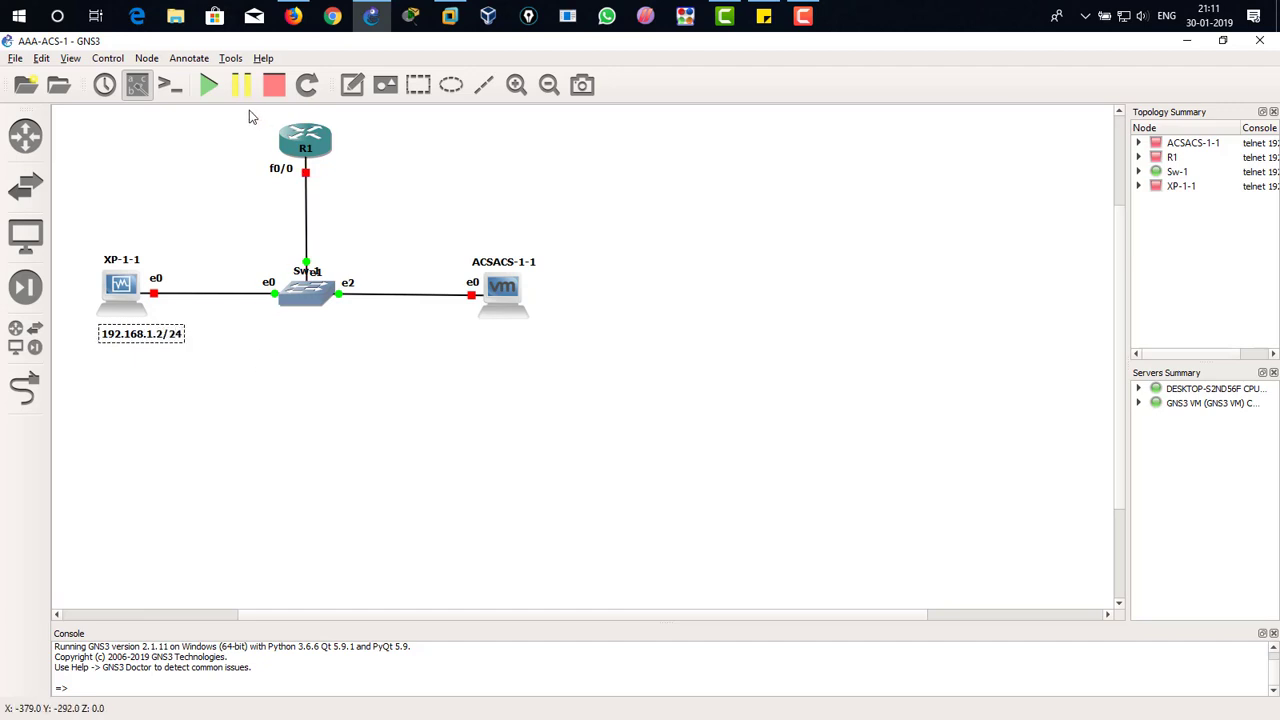
Step: Add the note 192.168.1.1/24 for R1 and place it just below the router's f0/0 label
left_click(352, 84)
left_click(331, 178)
type("192.168.1.1/24")
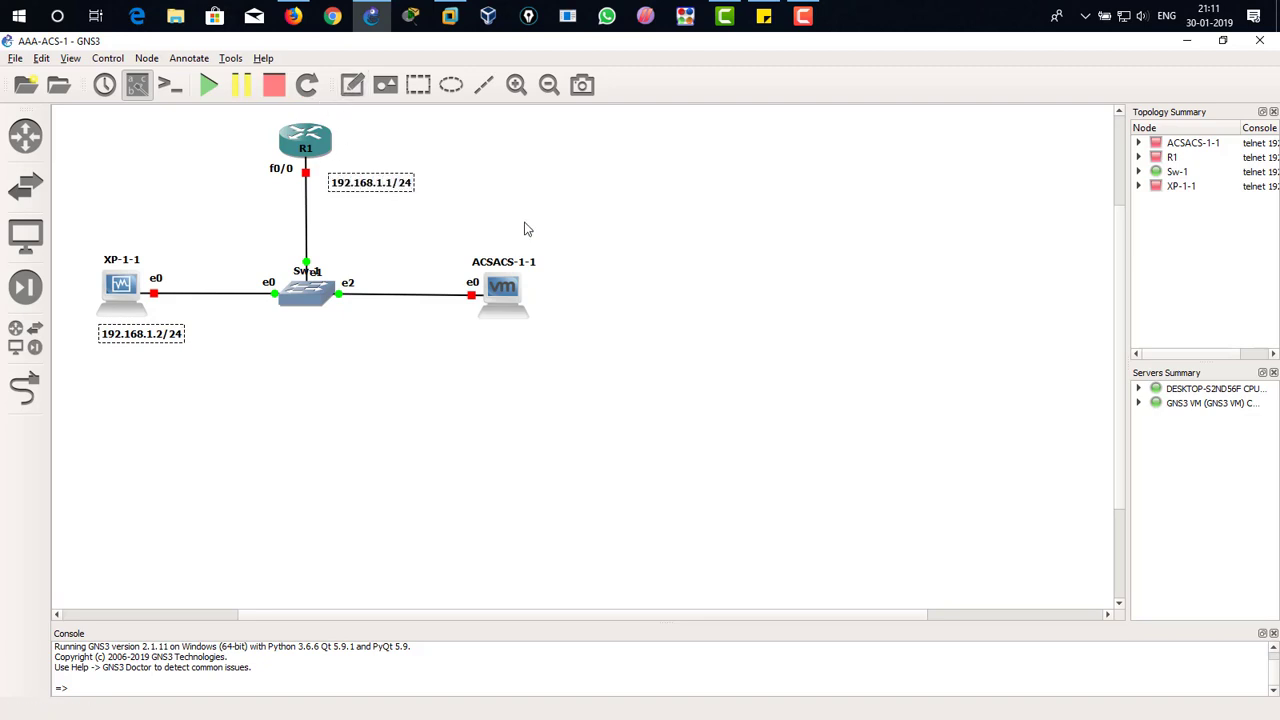
left_click(499, 161)
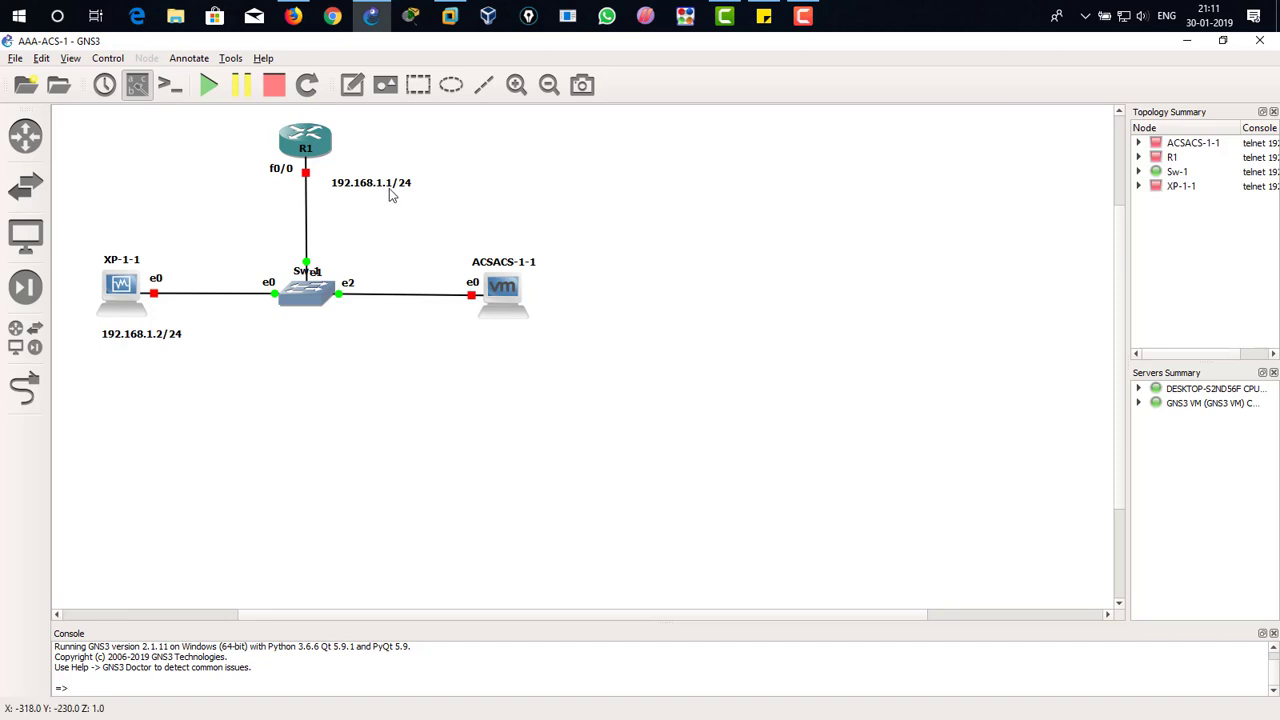
left_click_drag(389, 190, 270, 190)
left_click(418, 178)
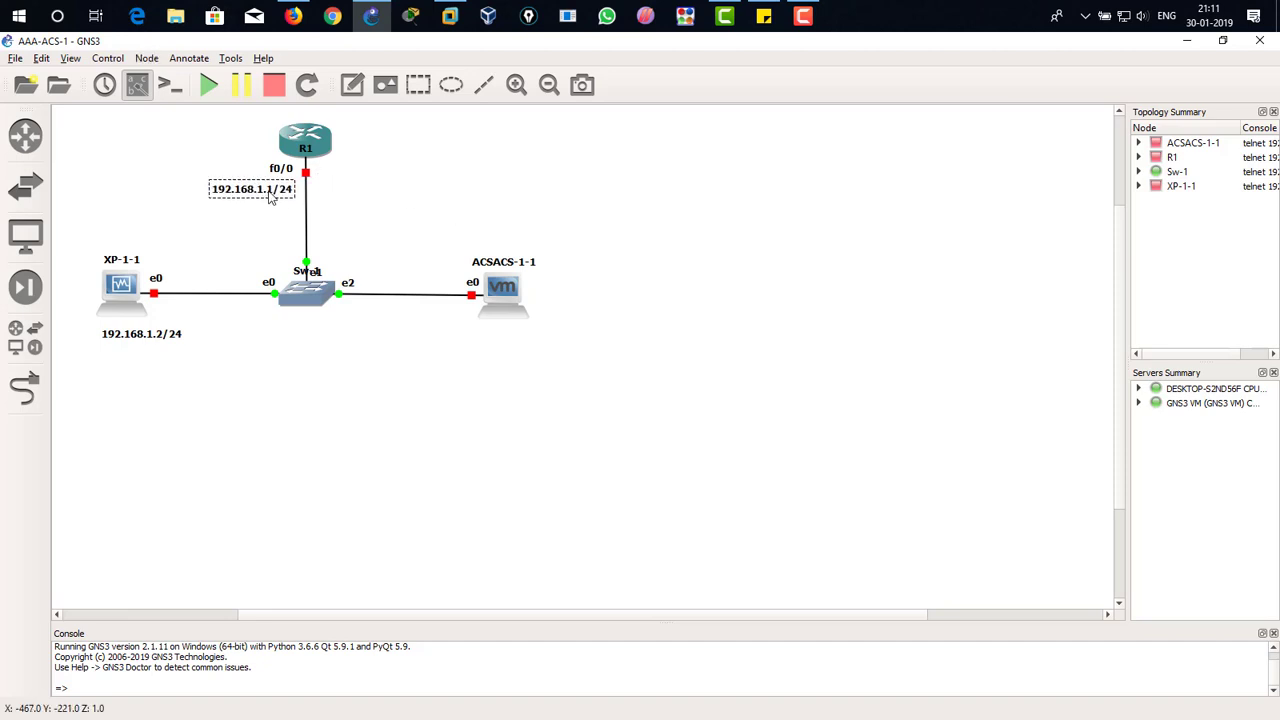
left_click(388, 171)
Step: Add the note 192.168.1.100/24 and centre it directly below ACSACS-1-1
left_click(352, 85)
left_click(478, 341)
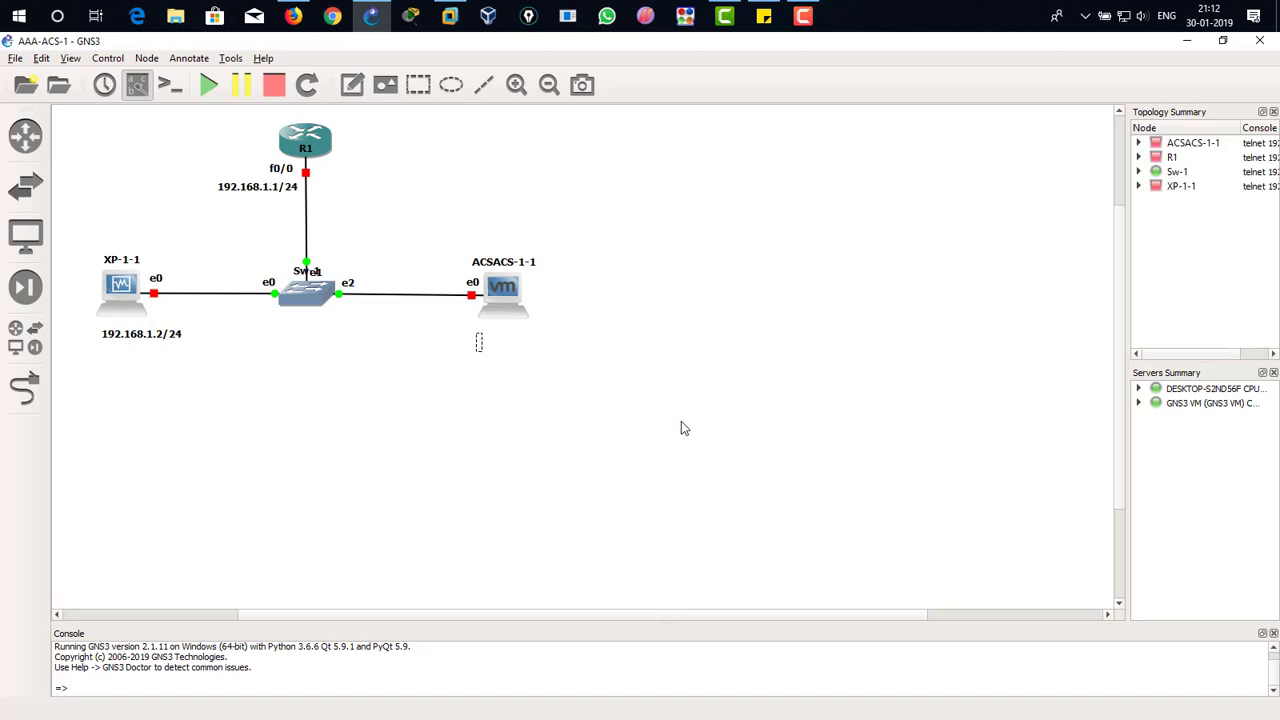
type("192.168.1.100/25")
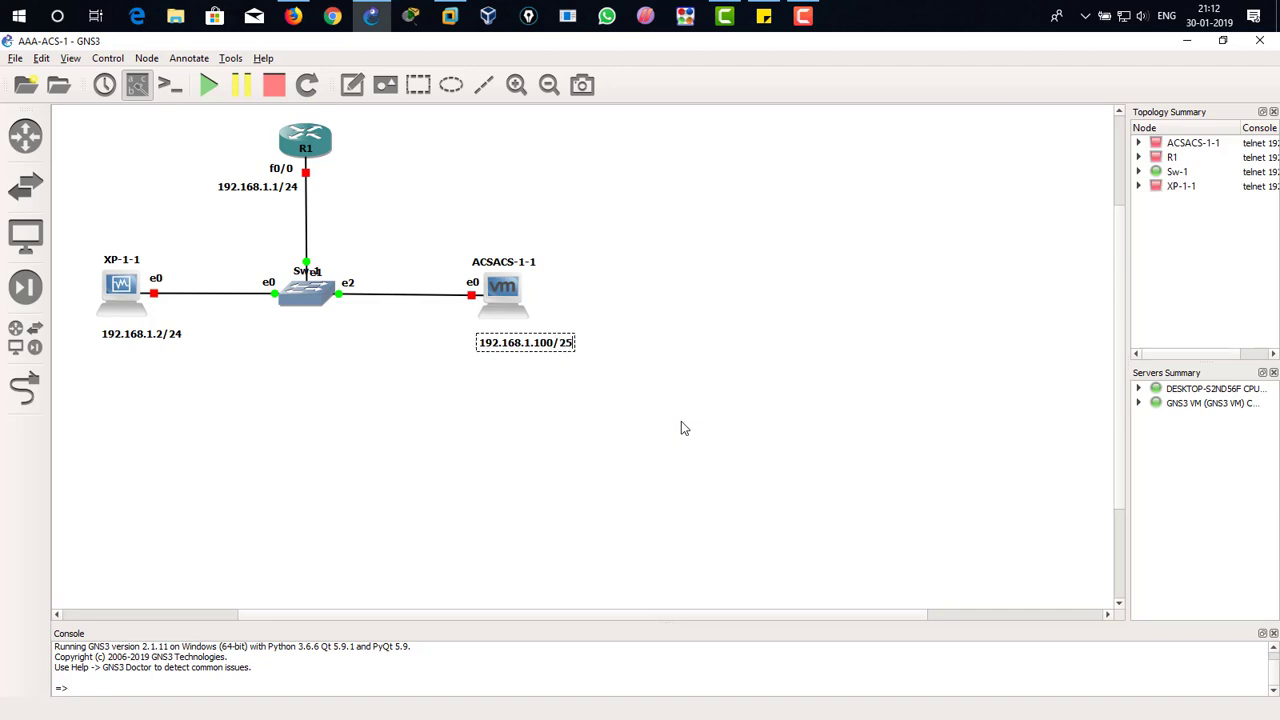
key("BackSpace")
type("4")
left_click(650, 328)
left_click_drag(566, 354, 541, 344)
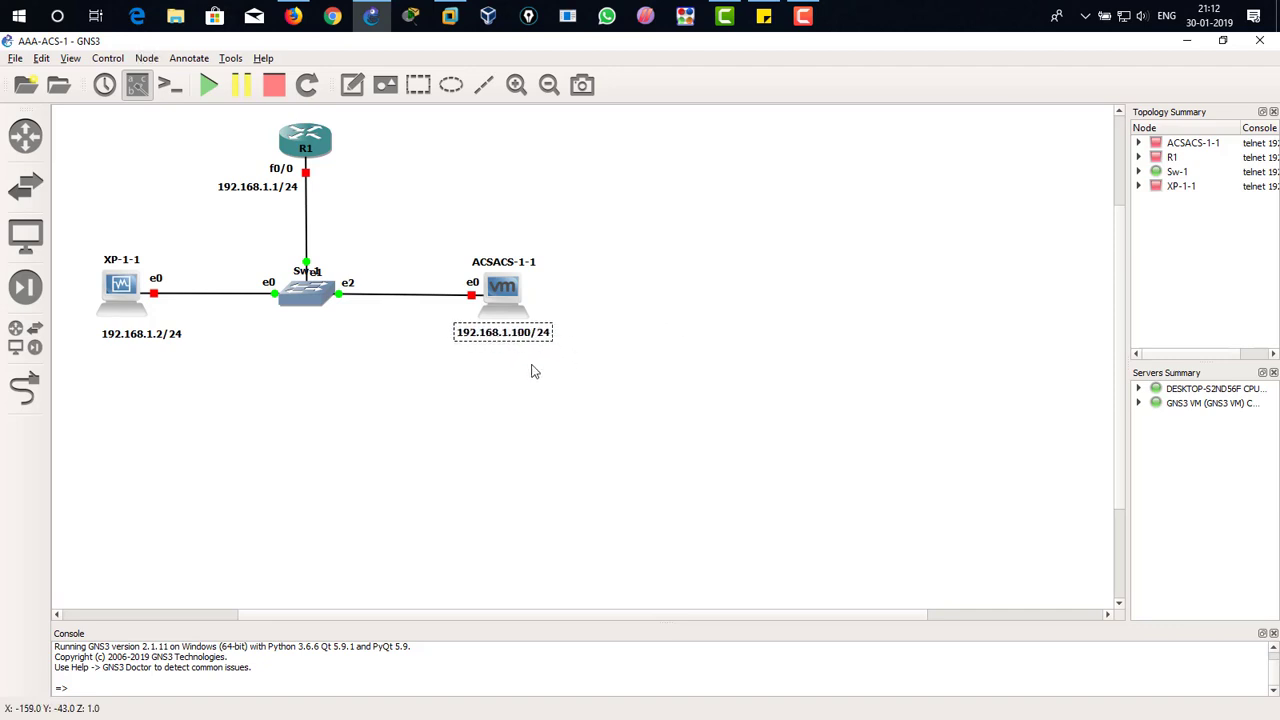
left_click(509, 404)
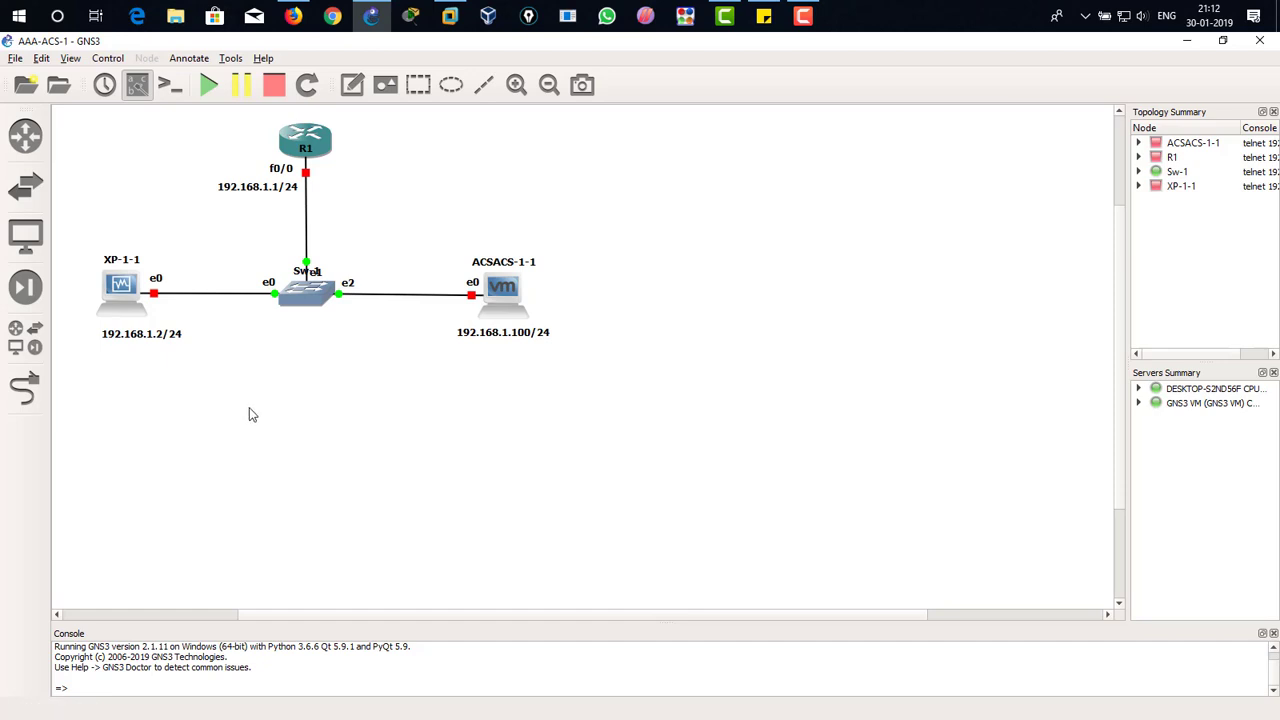
Step: Centre the 192.168.1.2/24 note under XP-1-1 and shift R1's address note and f0/0 label closer to the link
left_click_drag(155, 338, 136, 339)
left_click(223, 349)
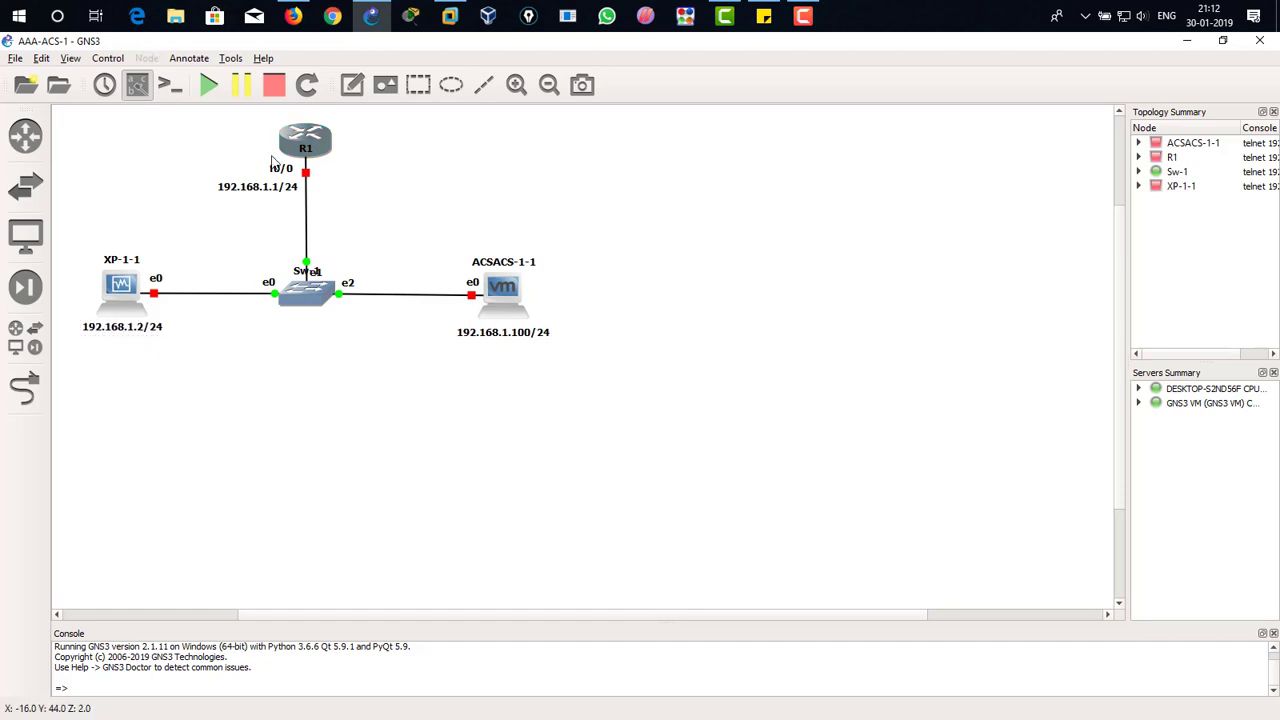
left_click_drag(273, 187, 277, 187)
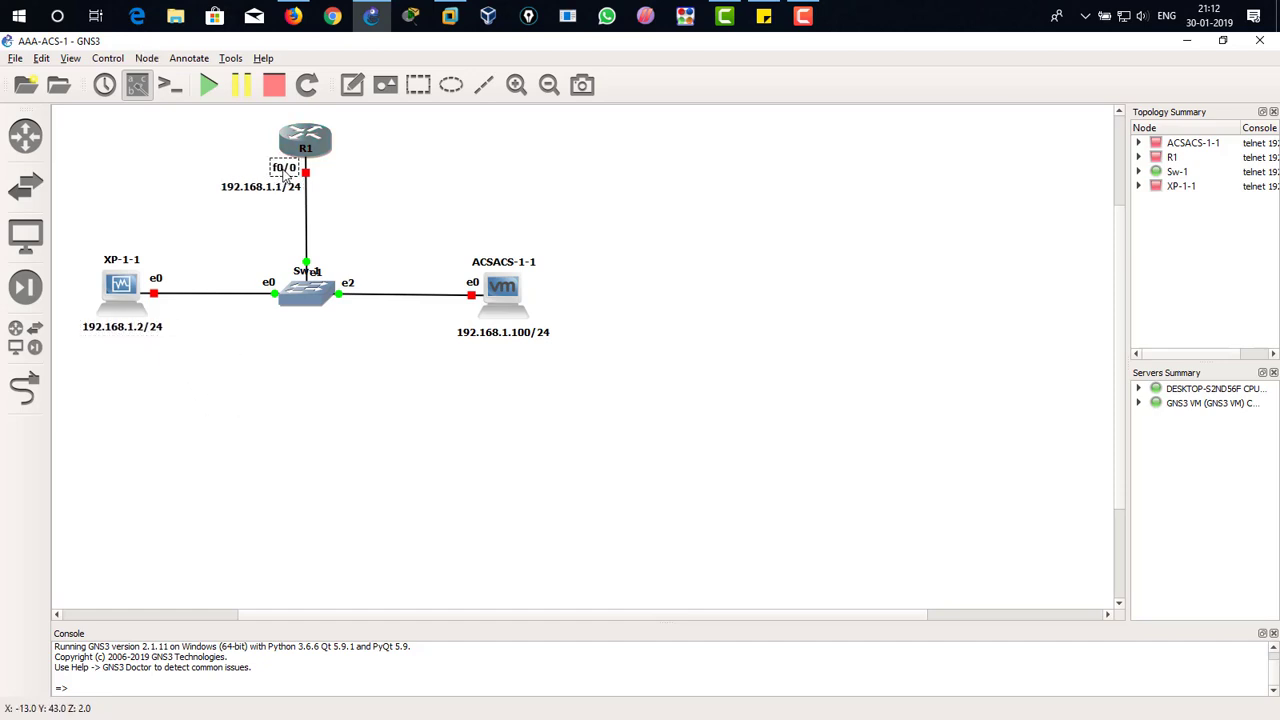
left_click(478, 172)
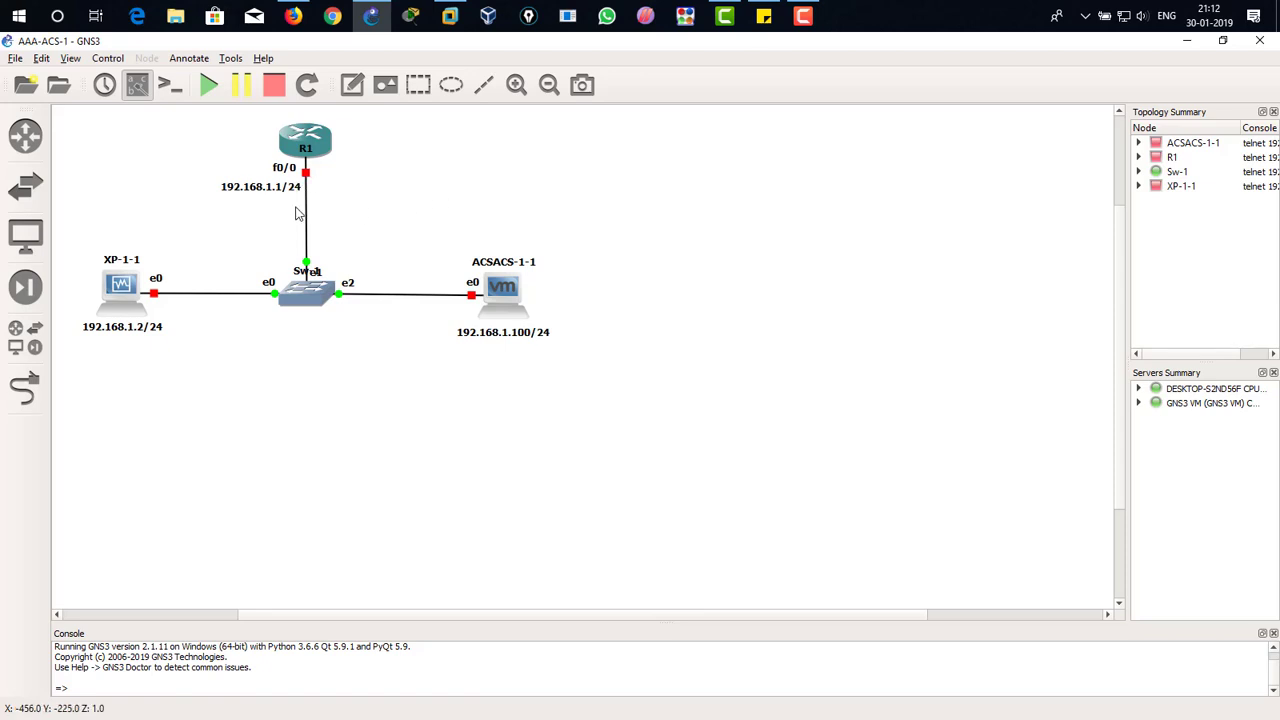
Step: Add the note AAA-Client and place it directly beside router R1
left_click(352, 84)
left_click(370, 135)
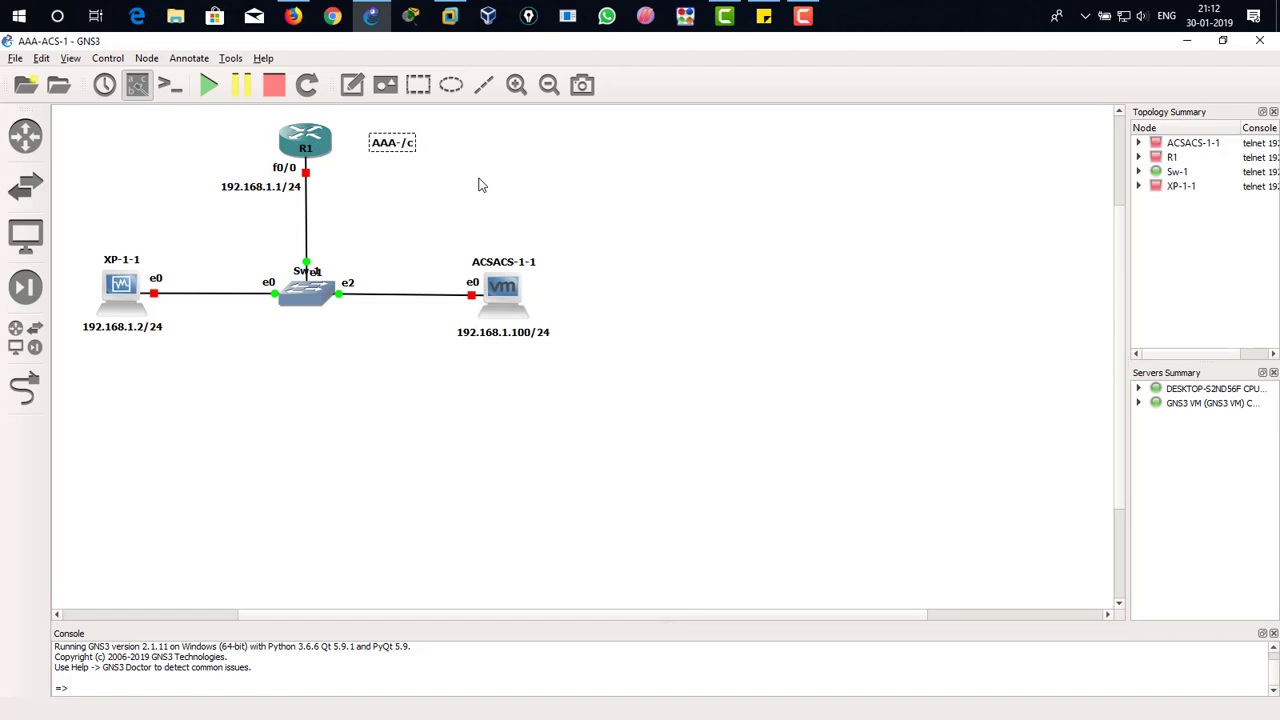
type("AAA-Client")
left_click(481, 184)
left_click_drag(404, 148, 369, 144)
left_click(388, 196)
Step: Add the note AAA-Server-TACACS+ and place it directly beside ACSACS-1-1
left_click(352, 84)
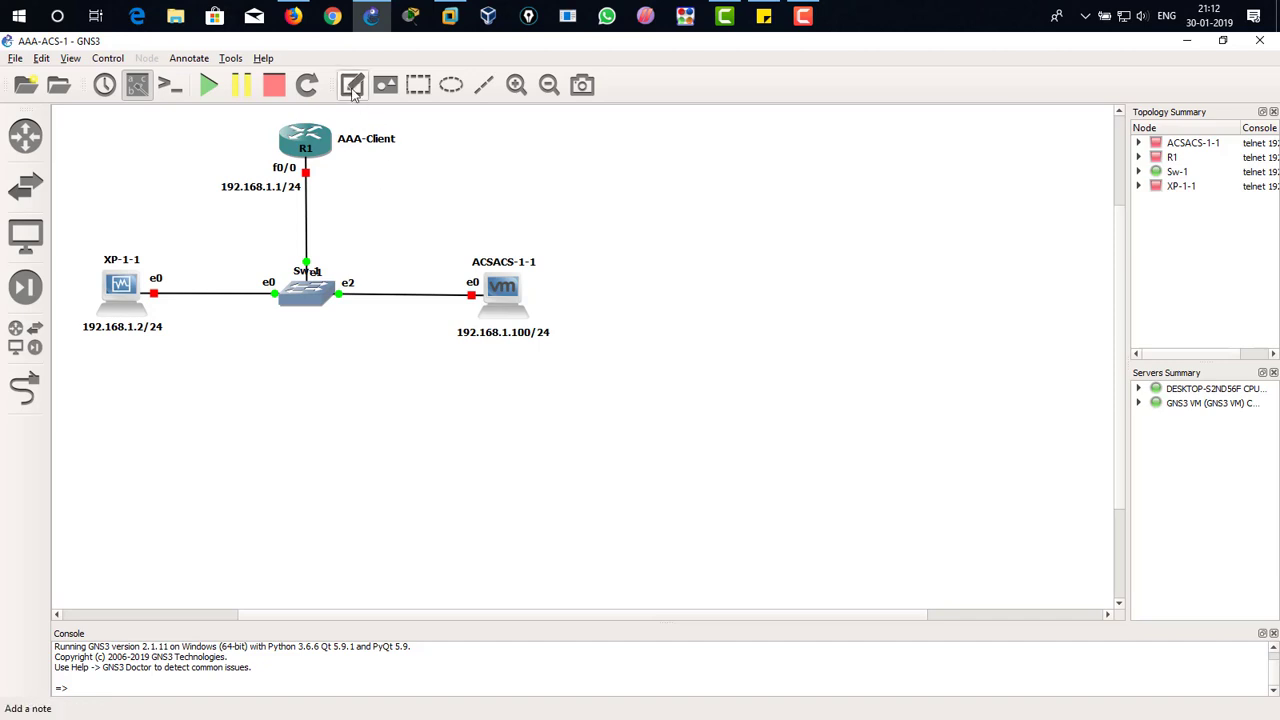
left_click(478, 378)
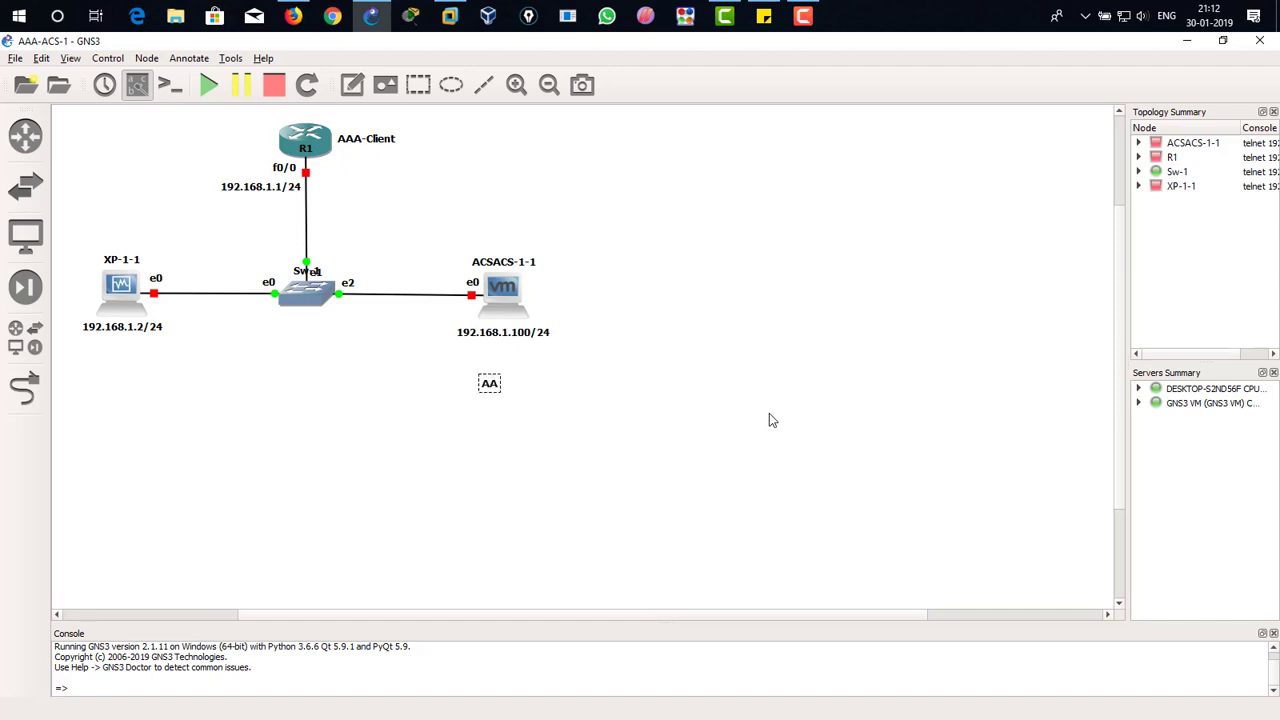
type("AAA-Server-TACA")
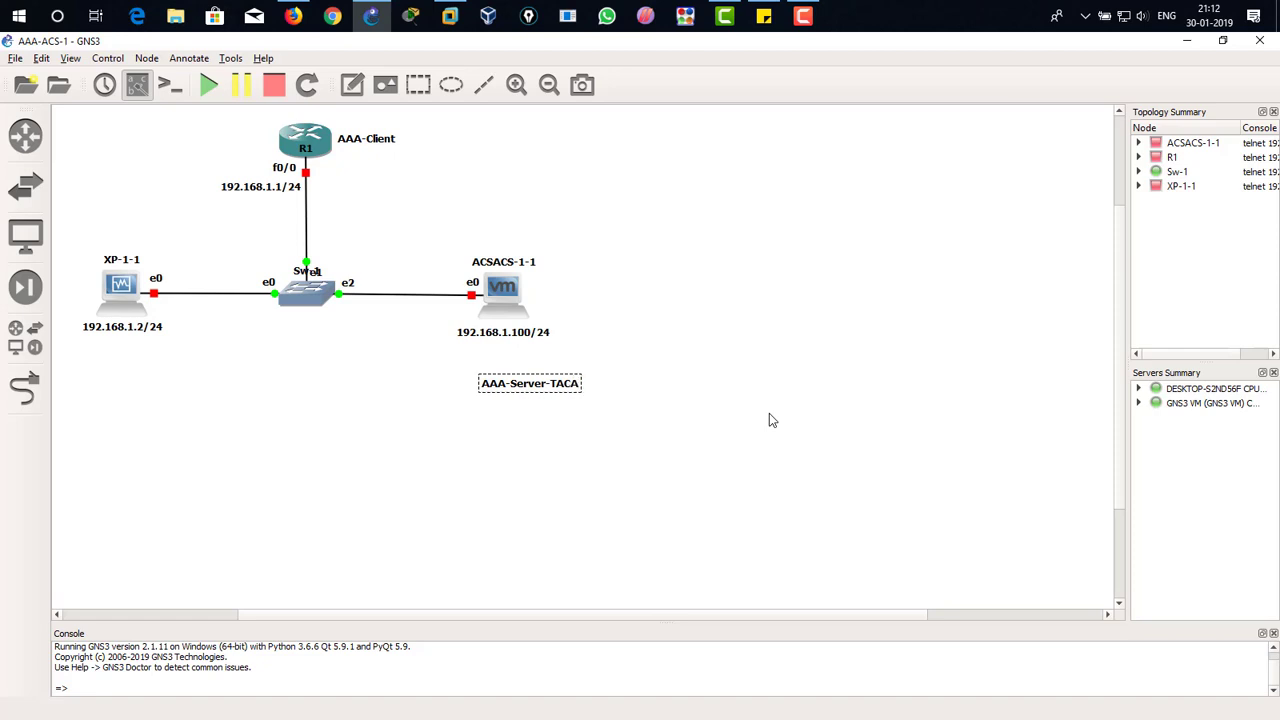
type("CS+")
left_click(508, 370)
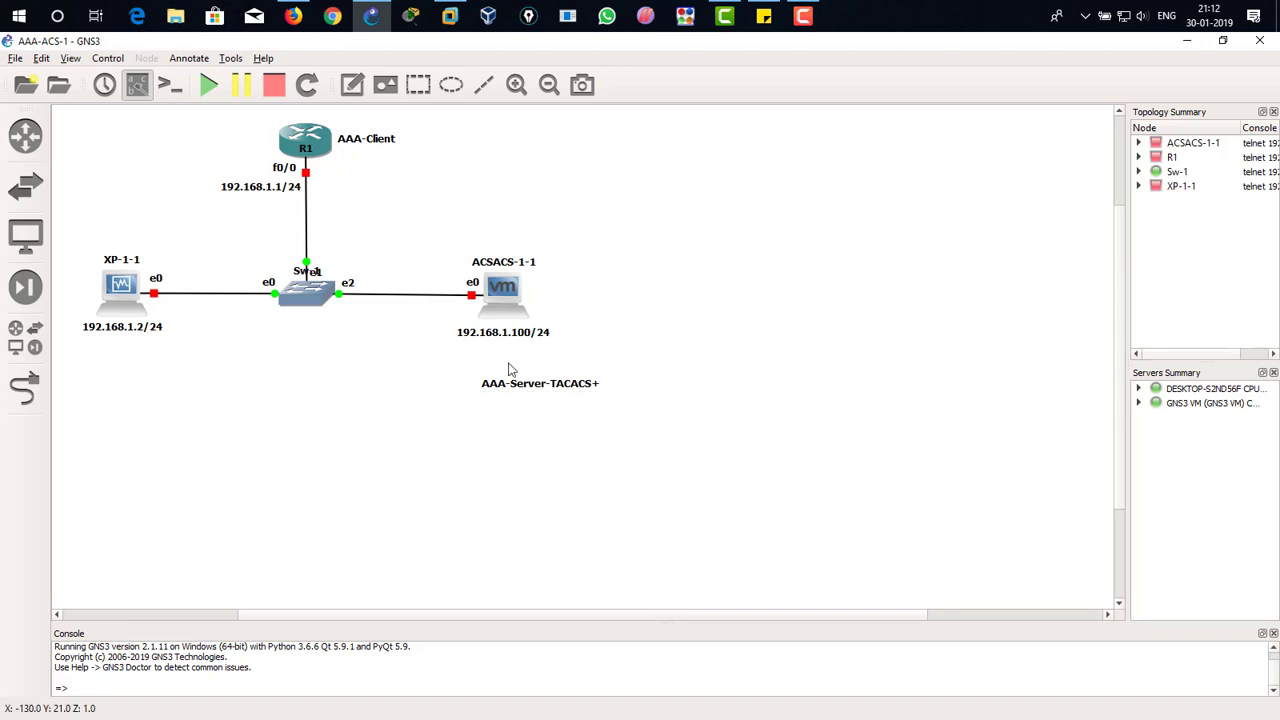
left_click_drag(560, 392, 609, 298)
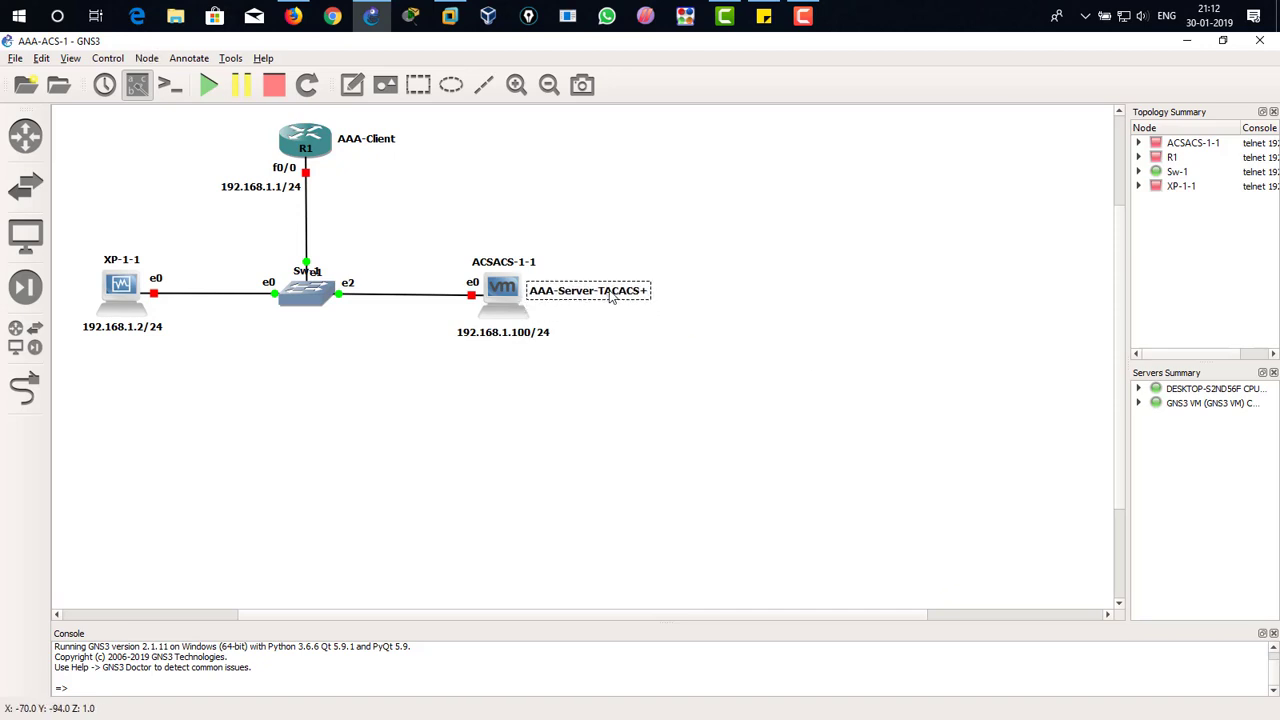
left_click(648, 205)
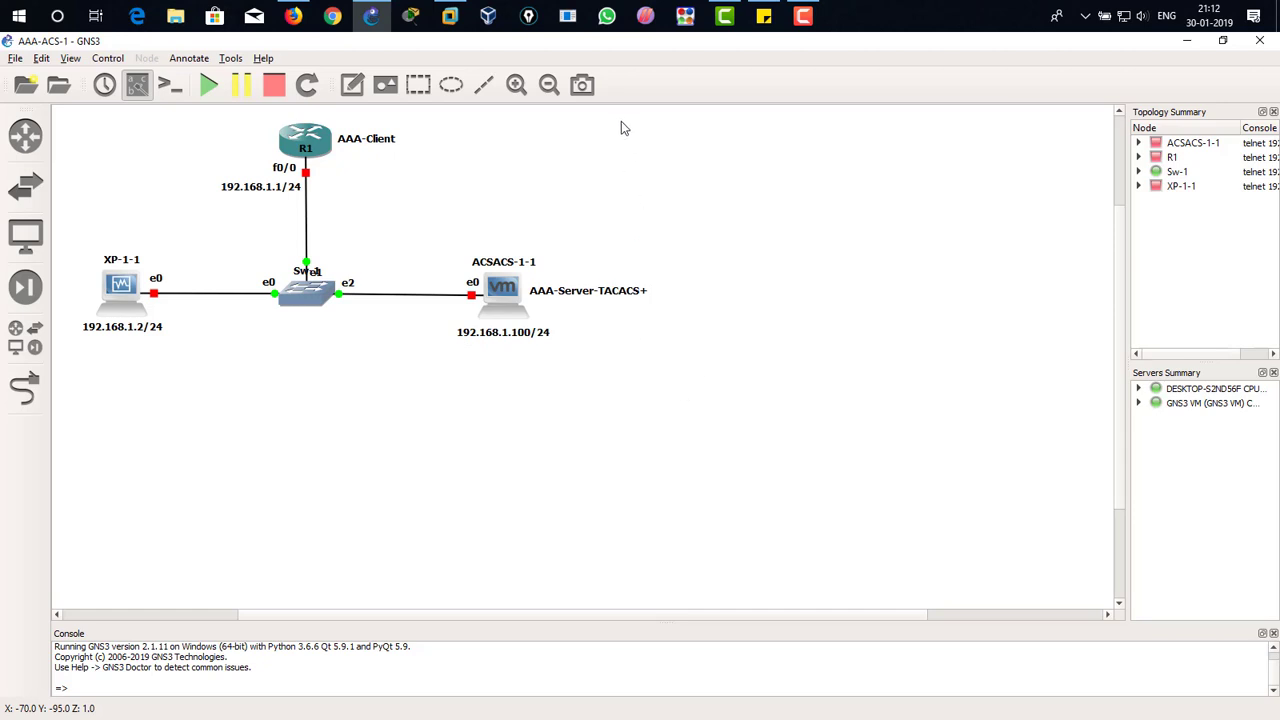
Step: Shift the whole topology with its notes slightly up and to the left
left_click_drag(620, 128, 124, 356)
mouse_move(126, 303)
left_mouse_down()
mouse_move(100, 288)
mouse_move(142, 319)
left_mouse_up()
left_click(264, 336)
left_click(190, 331)
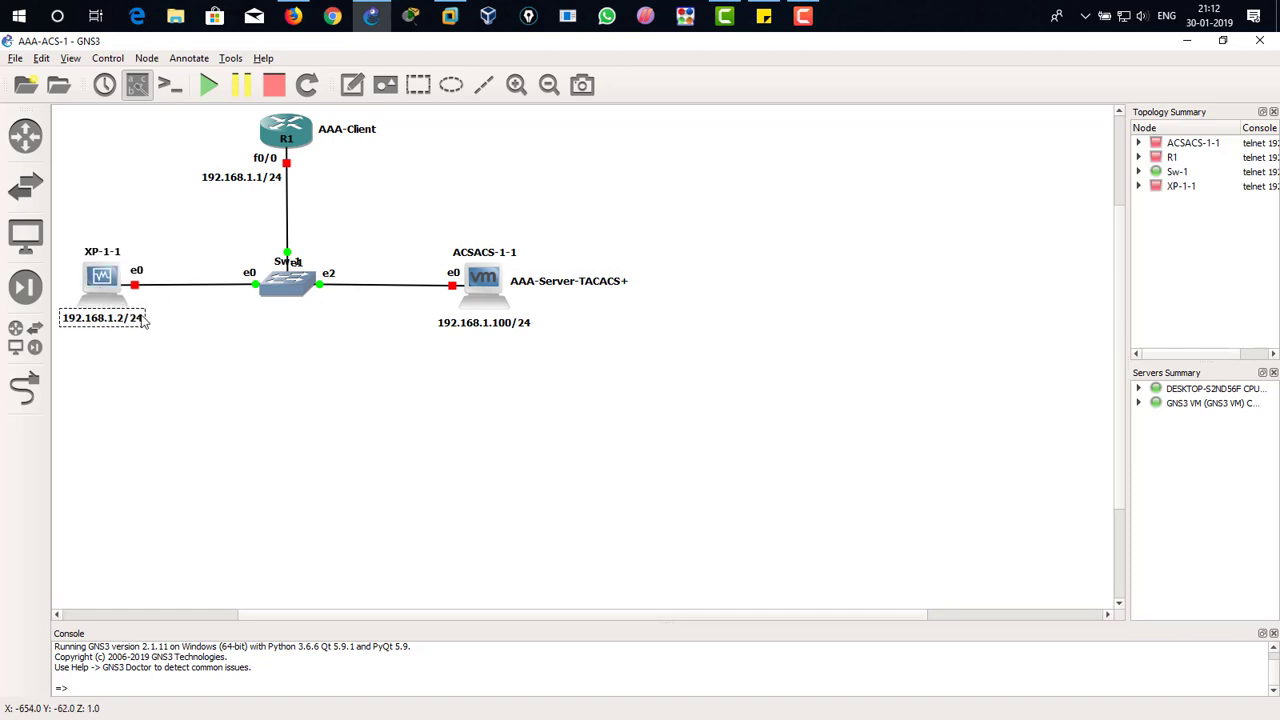
left_click(174, 347)
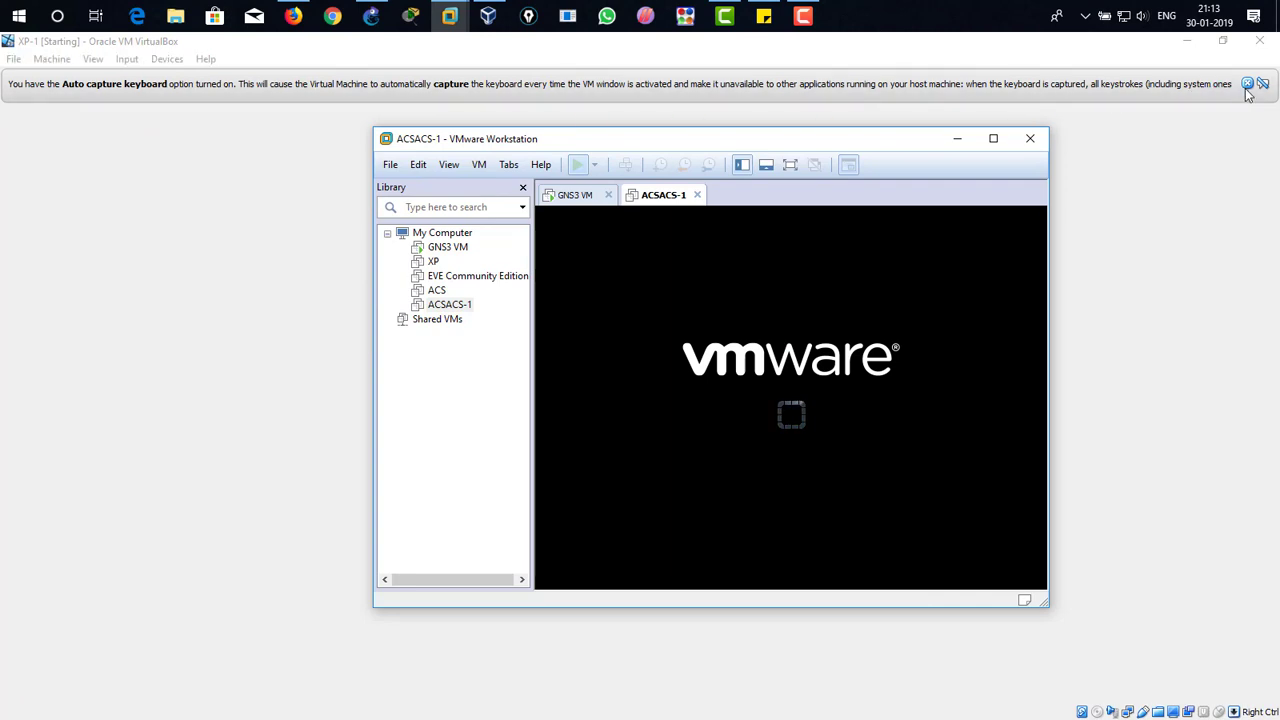
Step: Dismiss XP-1's keyboard-capture notice and arrange the XP-1 window below the topology and the ACSACS-1 VMware window beside it
left_click(1248, 85)
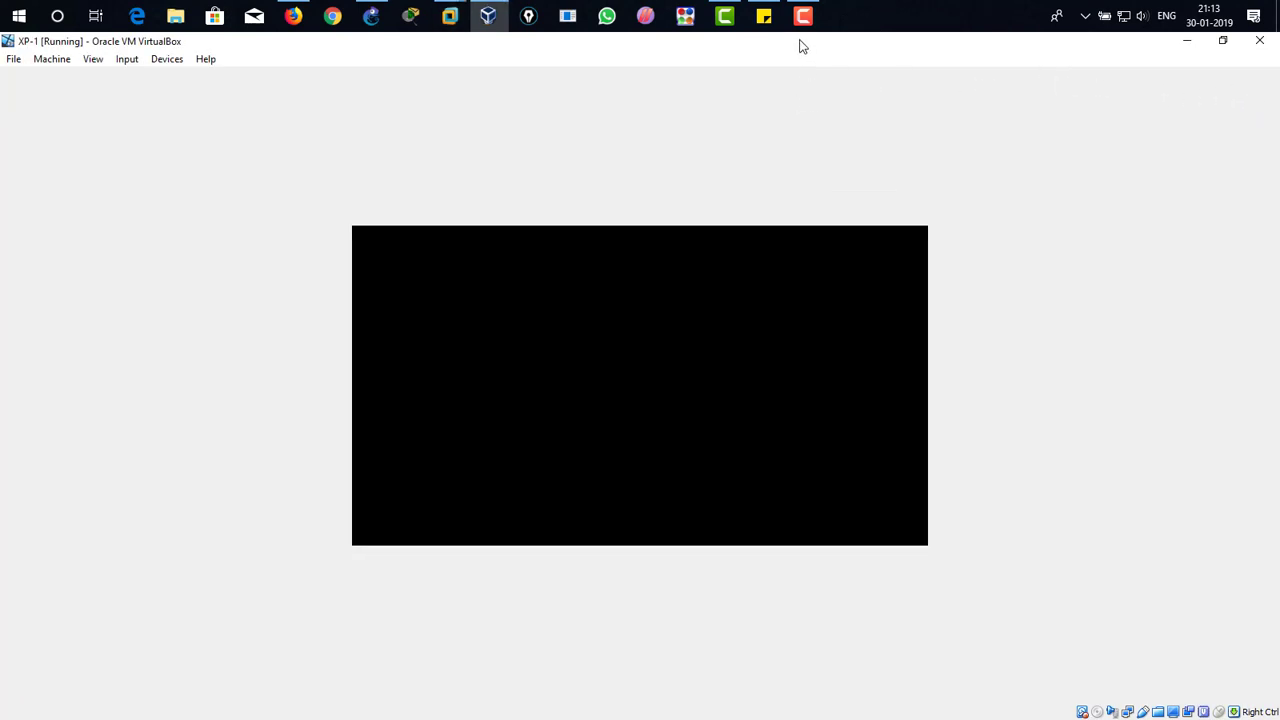
left_click_drag(800, 46, 265, 357)
left_click(576, 140)
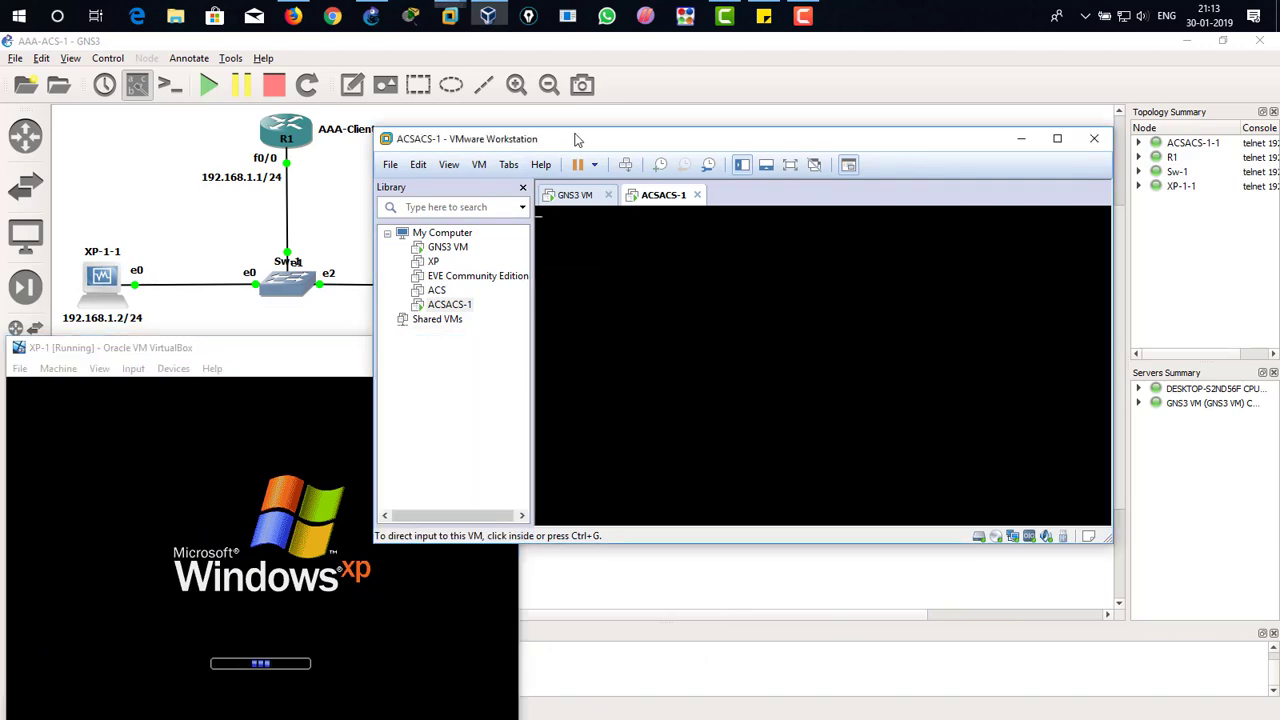
left_click_drag(576, 140, 857, 59)
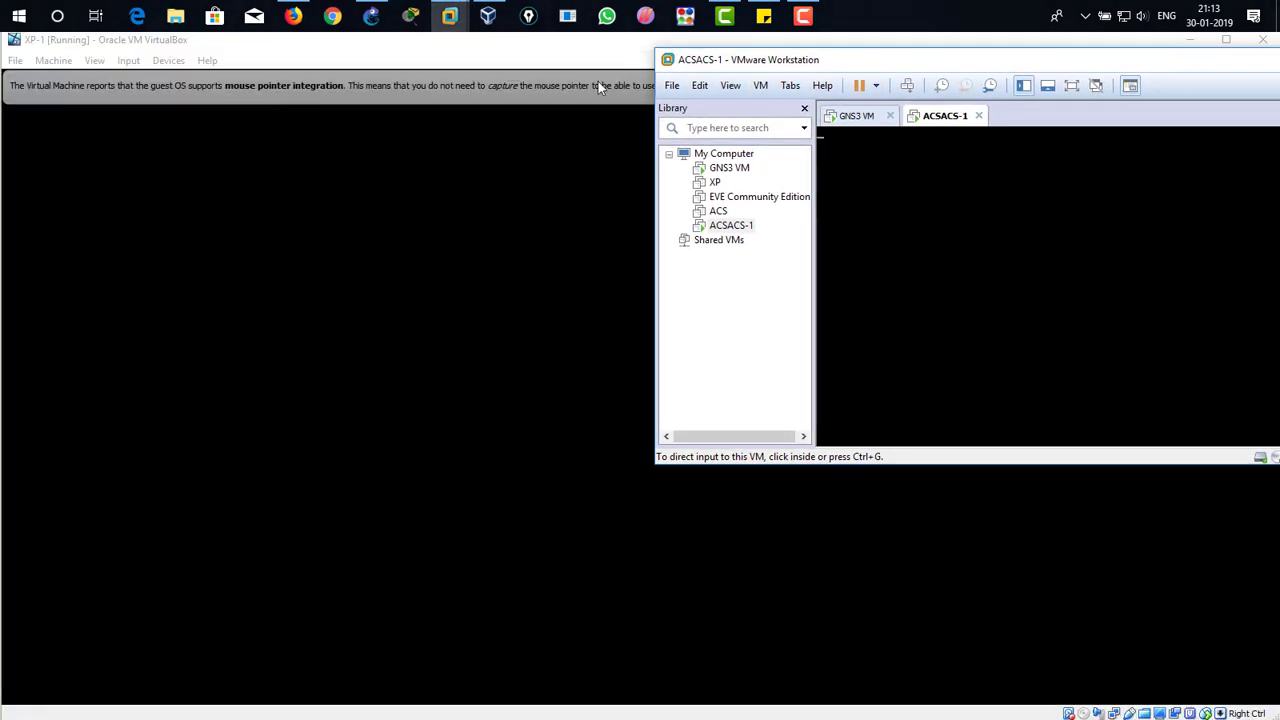
mouse_move(621, 41)
left_mouse_down()
mouse_move(624, 93)
mouse_move(641, 28)
left_mouse_up()
left_click(1225, 42)
left_click_drag(955, 45, 712, 511)
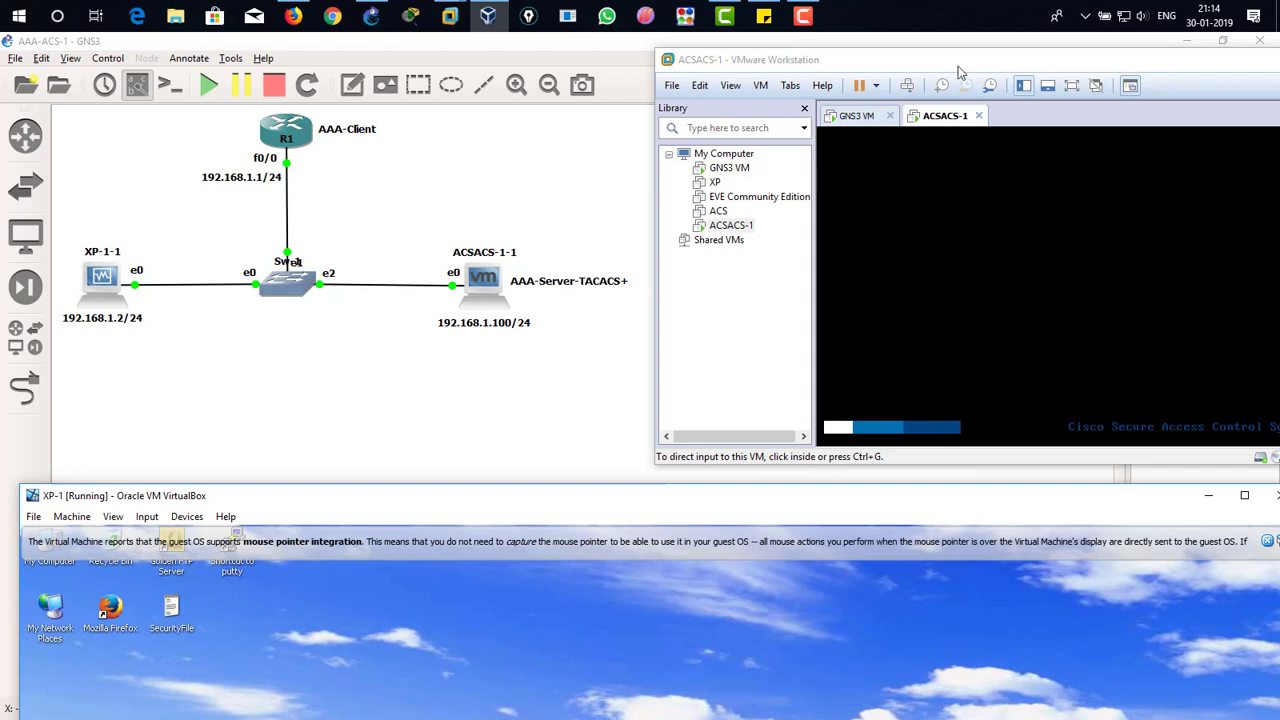
left_click_drag(957, 63, 839, 55)
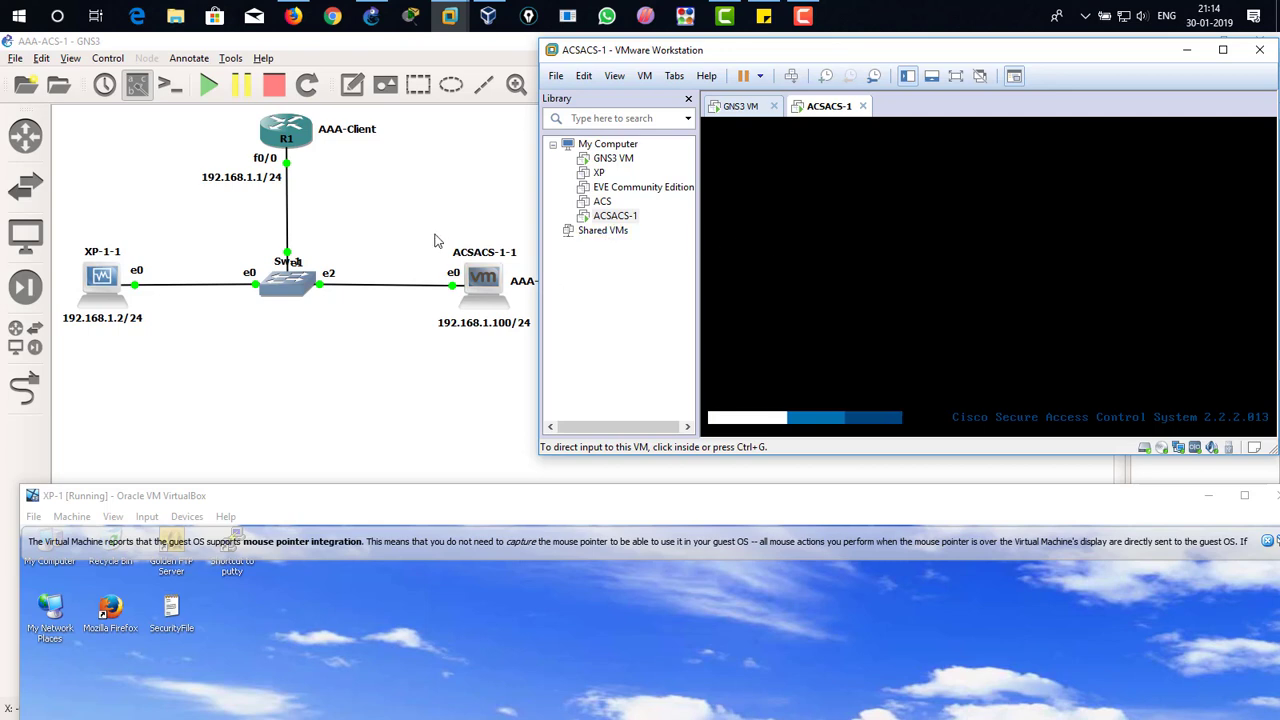
Step: Open router R1's console from the topology and bring up its command prompt
right_click(305, 143)
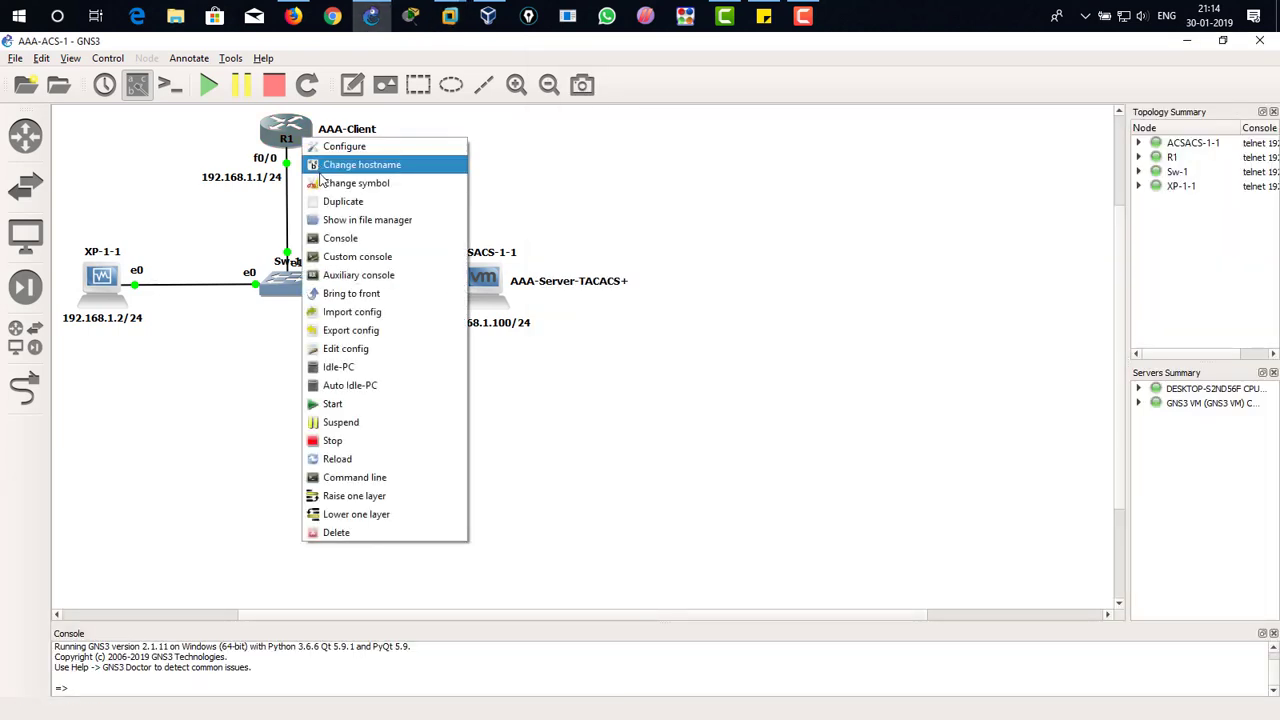
left_click(380, 245)
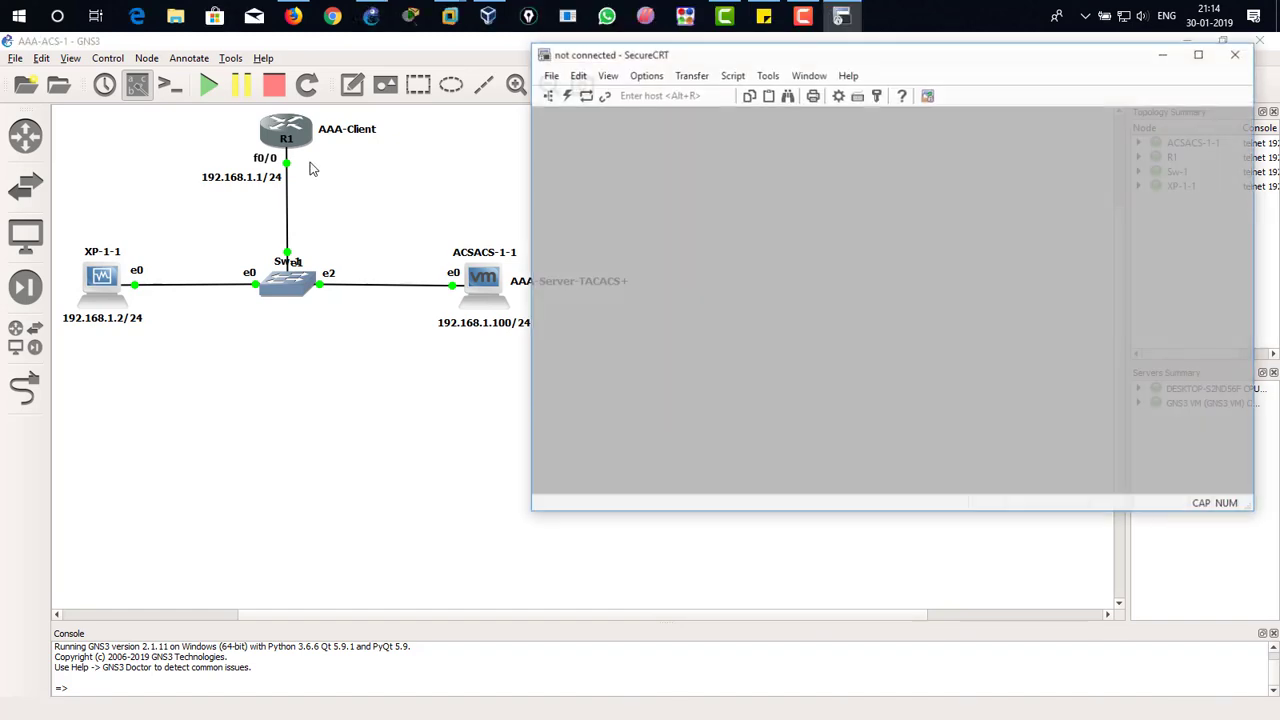
key("Return")
key("Return")
key("Return")
key("Return")
key("Return")
key("Return")
key("Return")
key("Return")
key("Return")
key("Return")
key("Return")
key("Return")
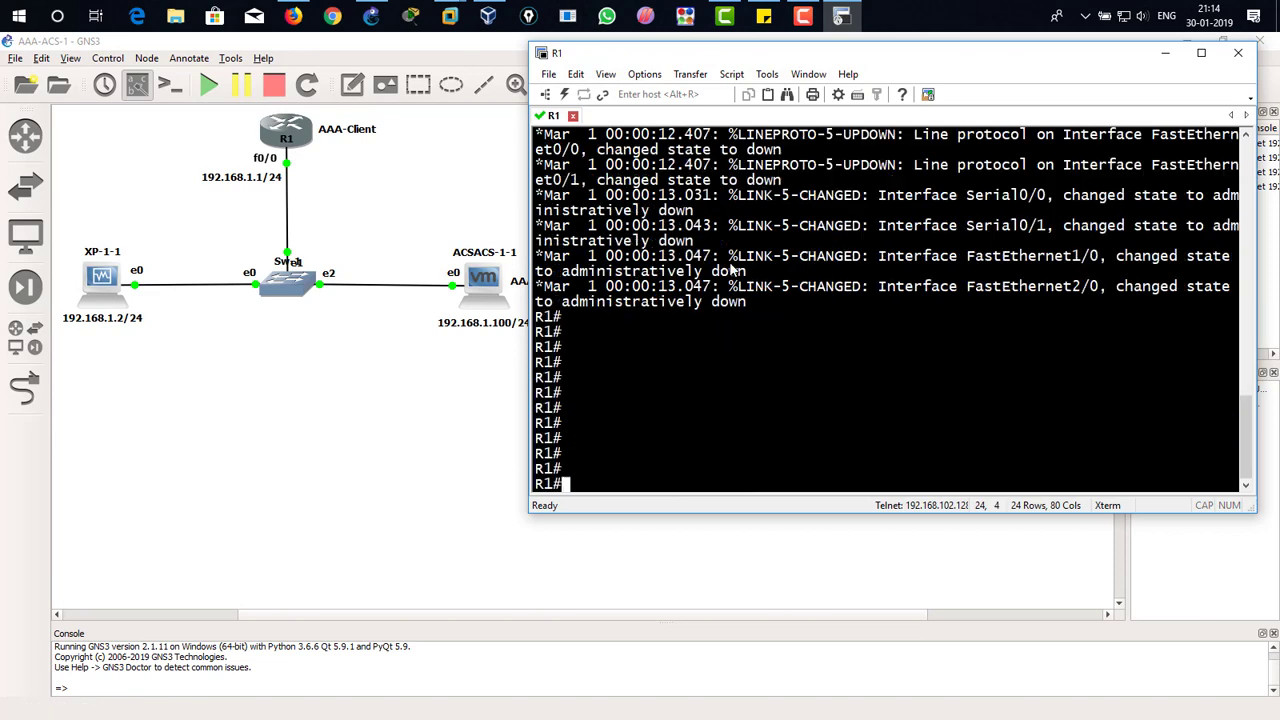
Step: Run show ip int br on R1 and check the address and status of FastEthernet0/0
type("show ip int br")
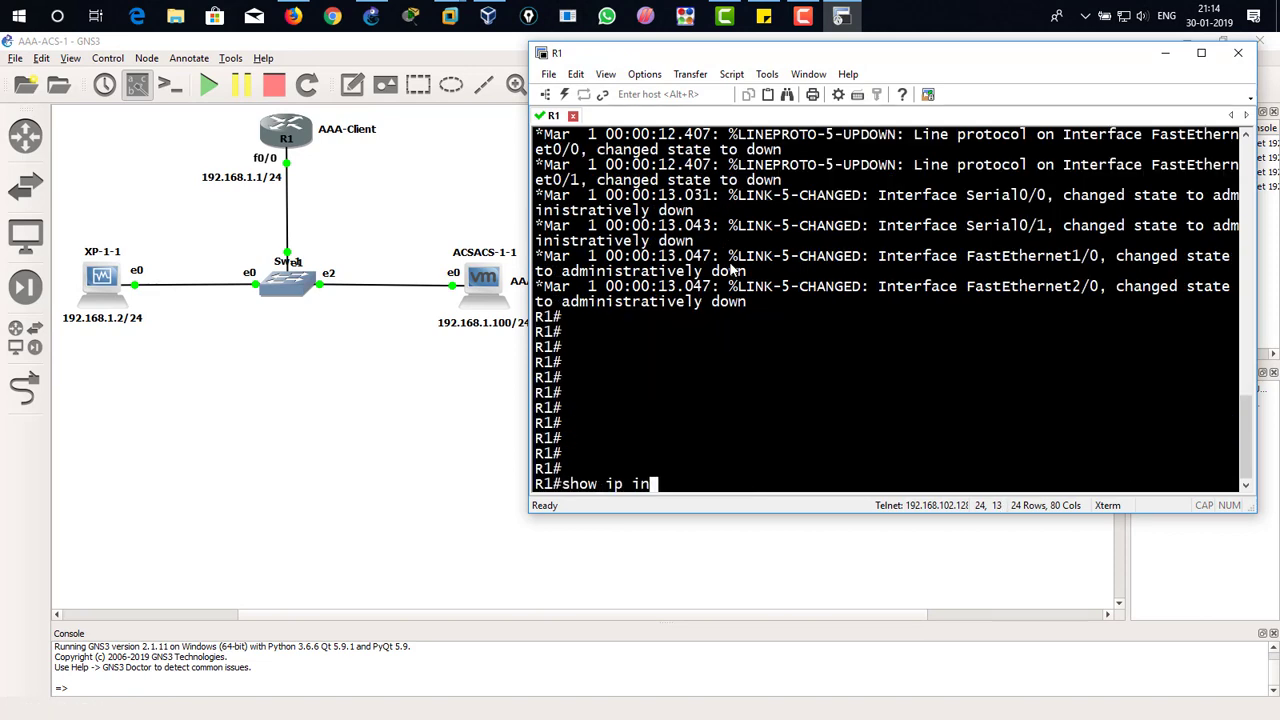
key("Return")
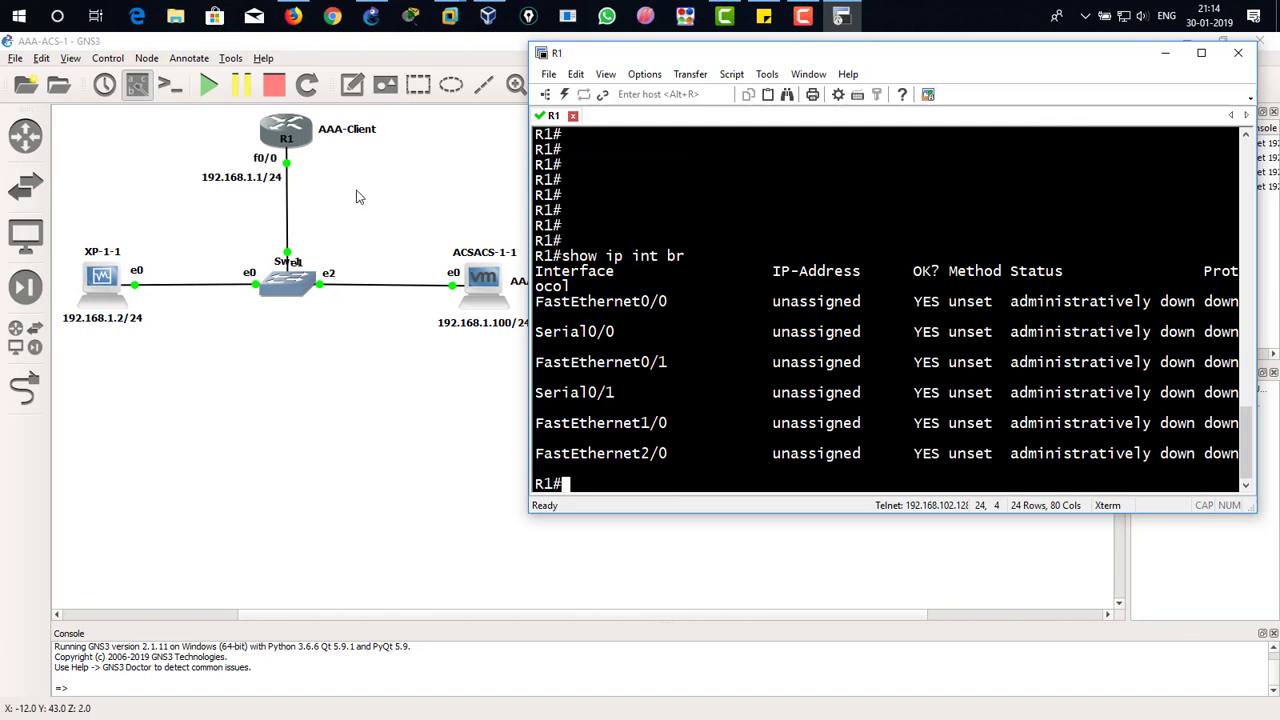
left_click_drag(645, 315, 838, 310)
double_click(808, 305)
double_click(648, 305)
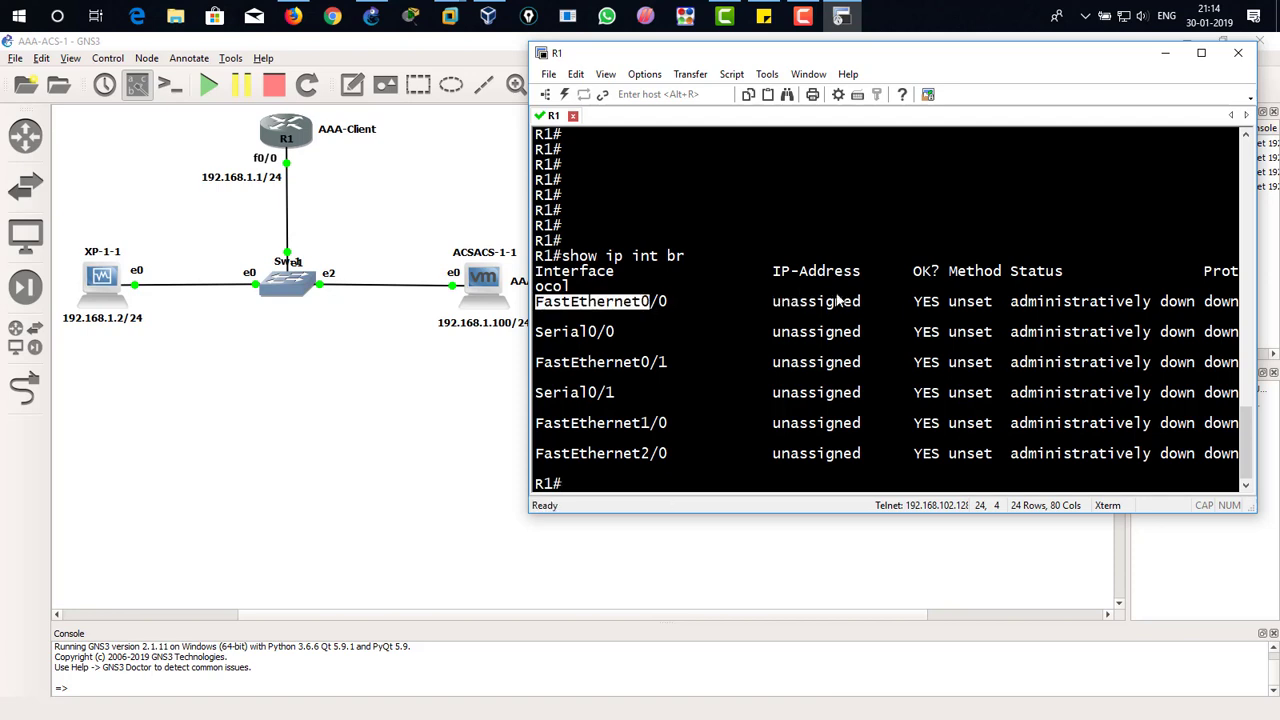
left_click(648, 305)
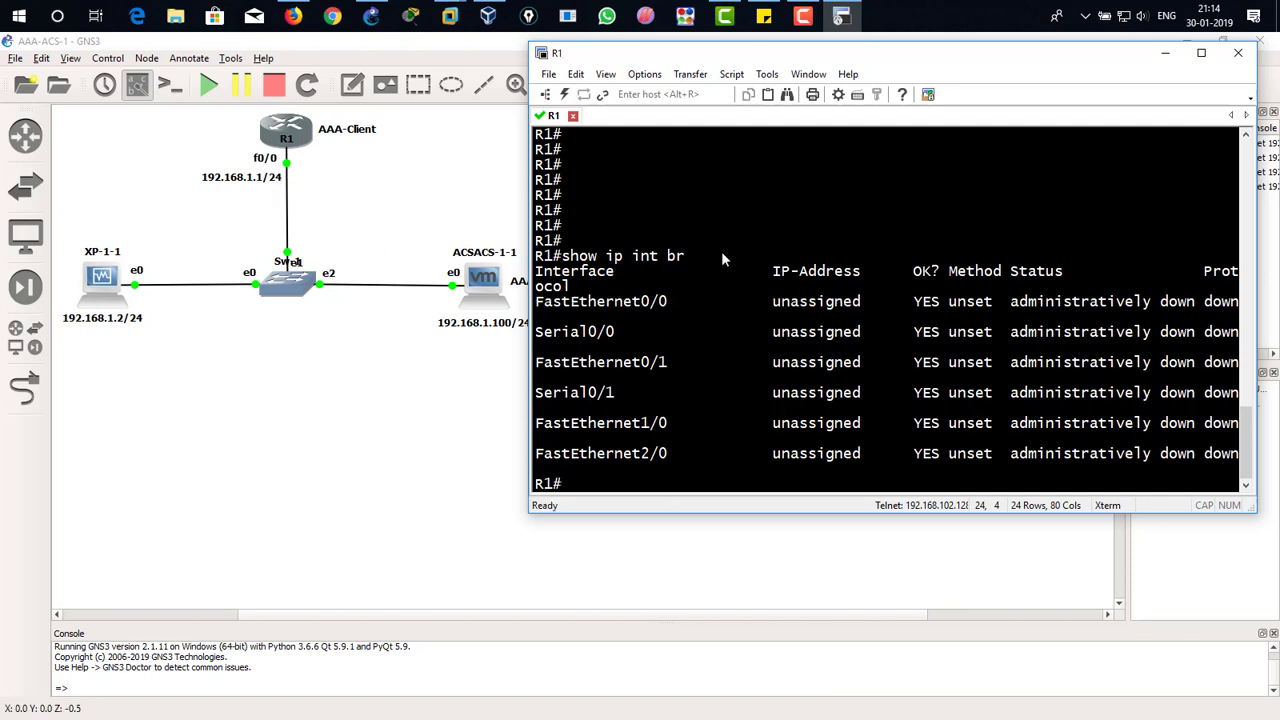
Step: Enter R1's global configuration mode and open interface fastEthernet 0/0 for configuration
type("conf t")
key("Return")
type("int ")
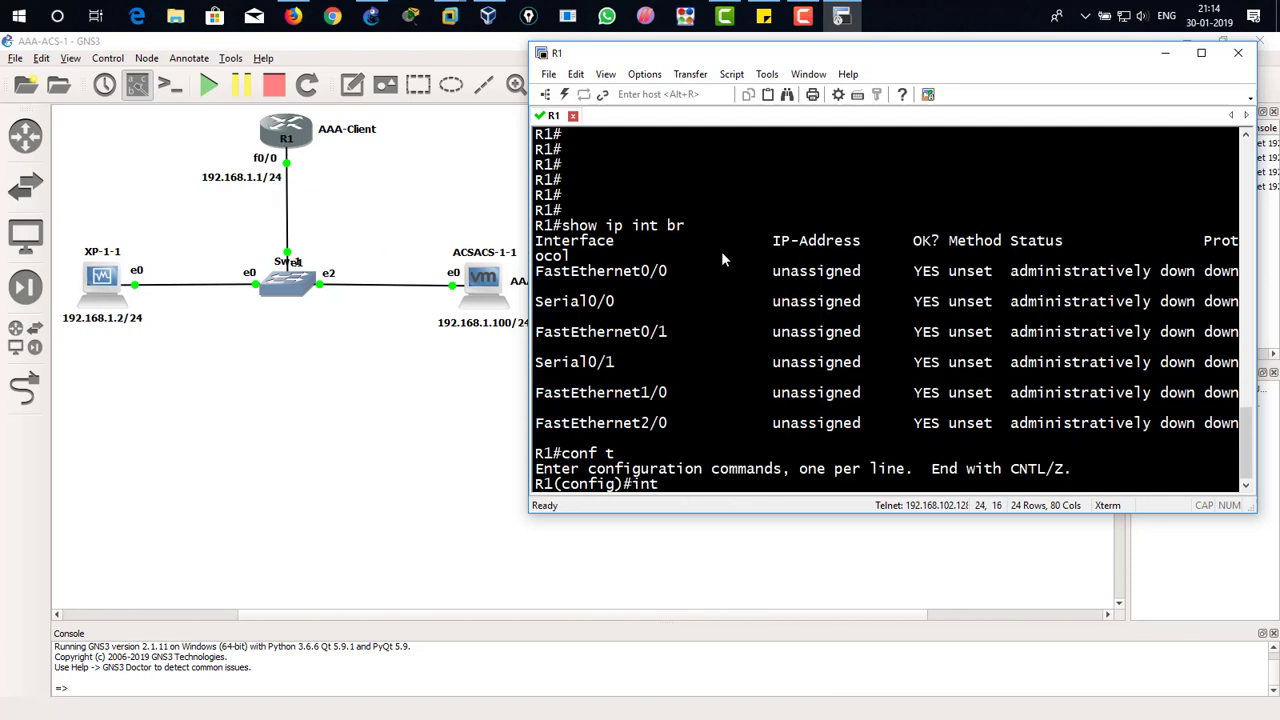
type("er")
key("Tab")
type("fa")
key("Tab")
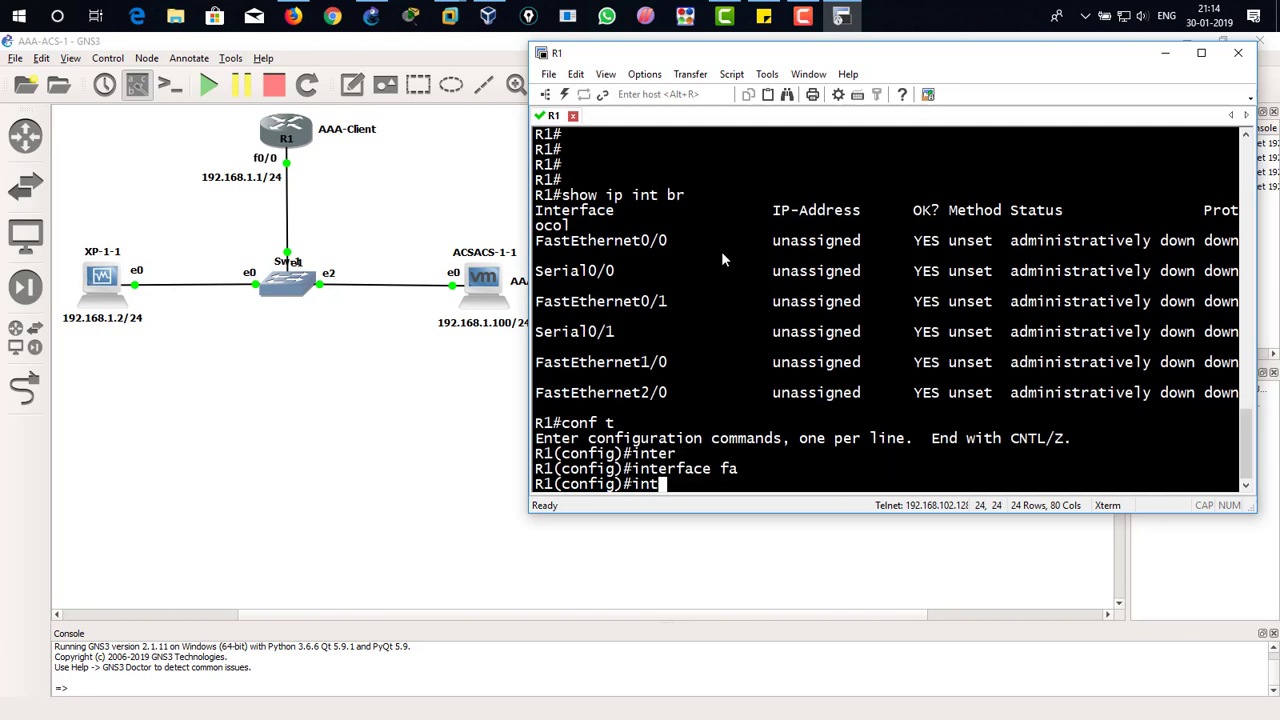
type("0/0")
key("Return")
Step: Assign IP address 192.168.1.1 with mask 255.255.255.0 to the interface and enable it with no shutdown
type("ip add")
key("Tab")
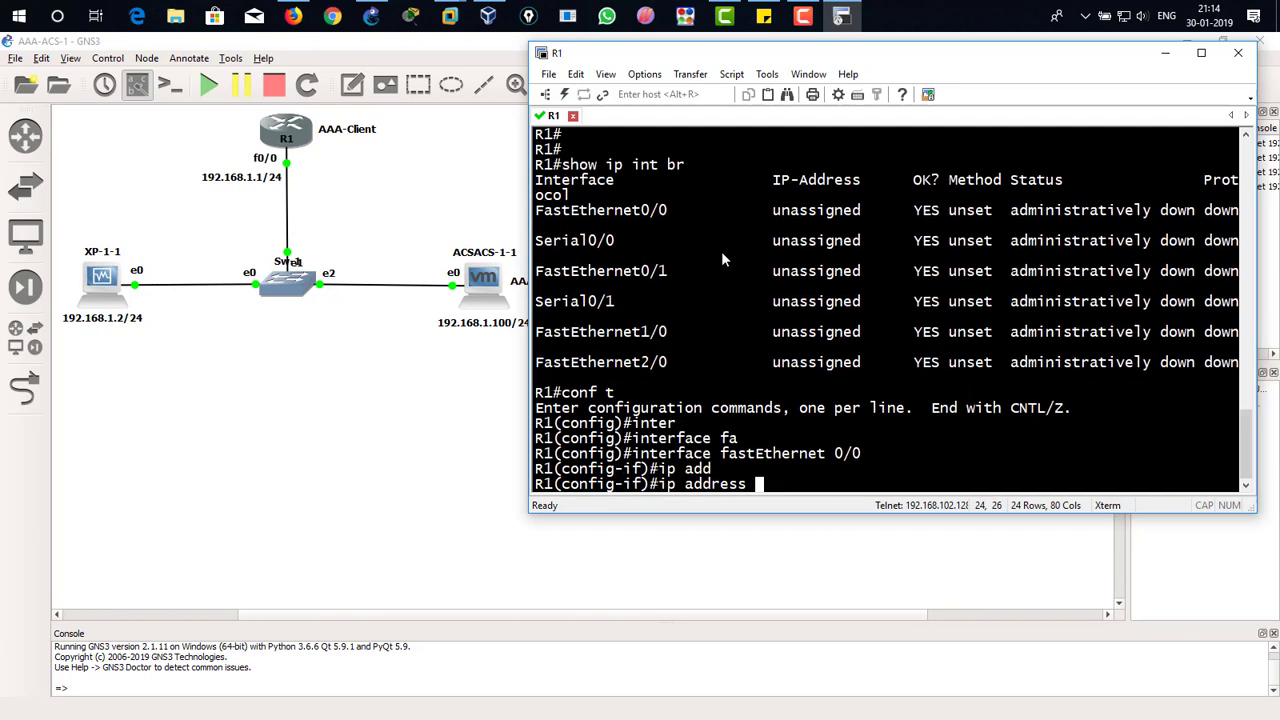
type("192.168.1.1 255.2")
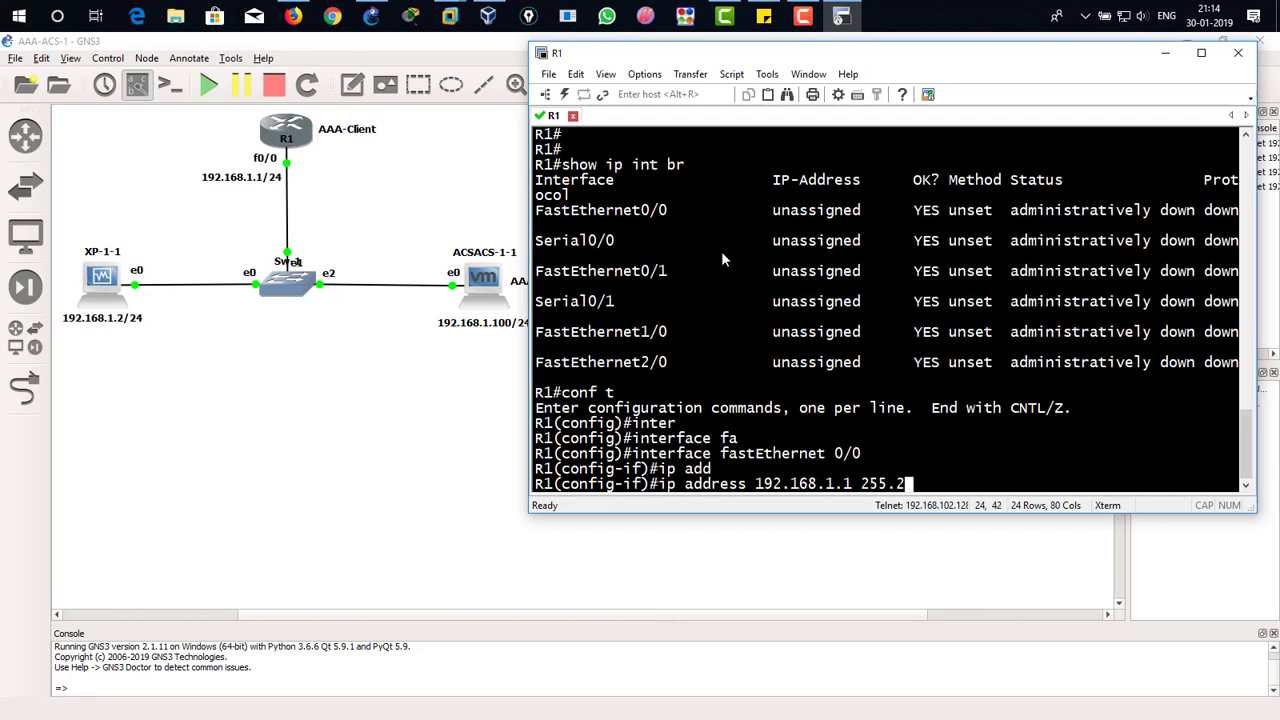
type("55.255.0")
key("Return")
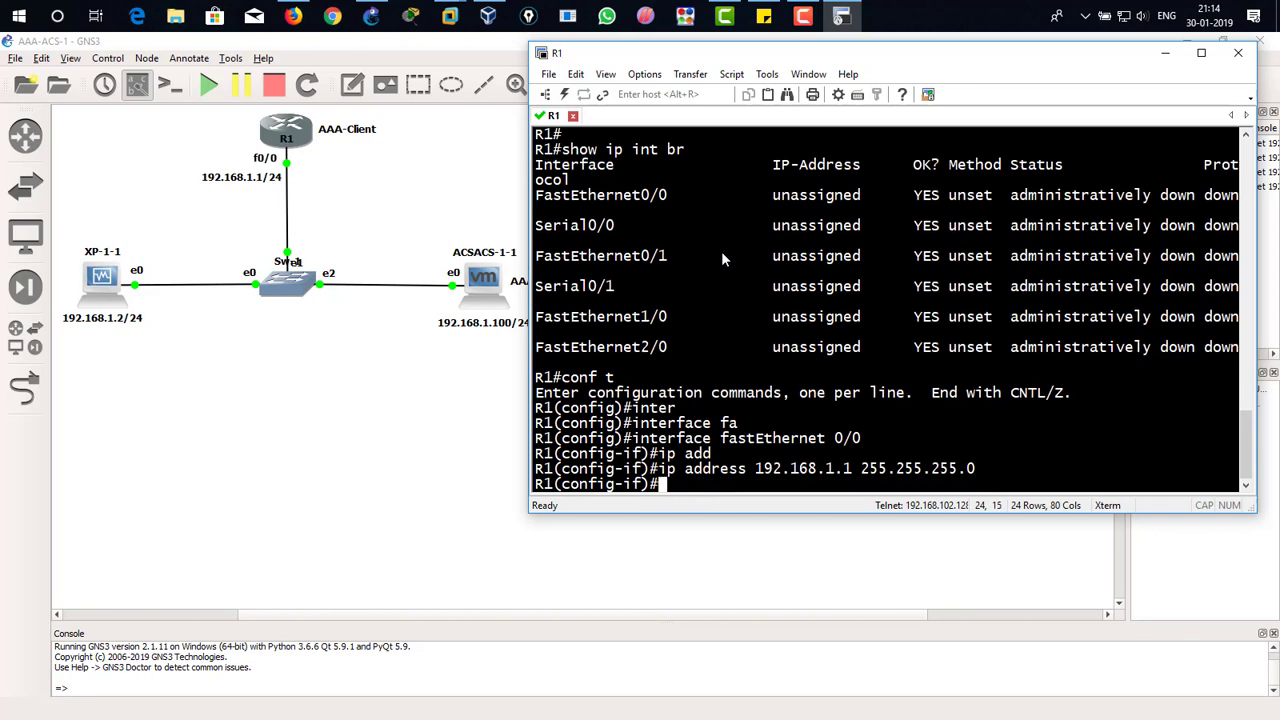
type("no sh")
key("Tab")
key("Return")
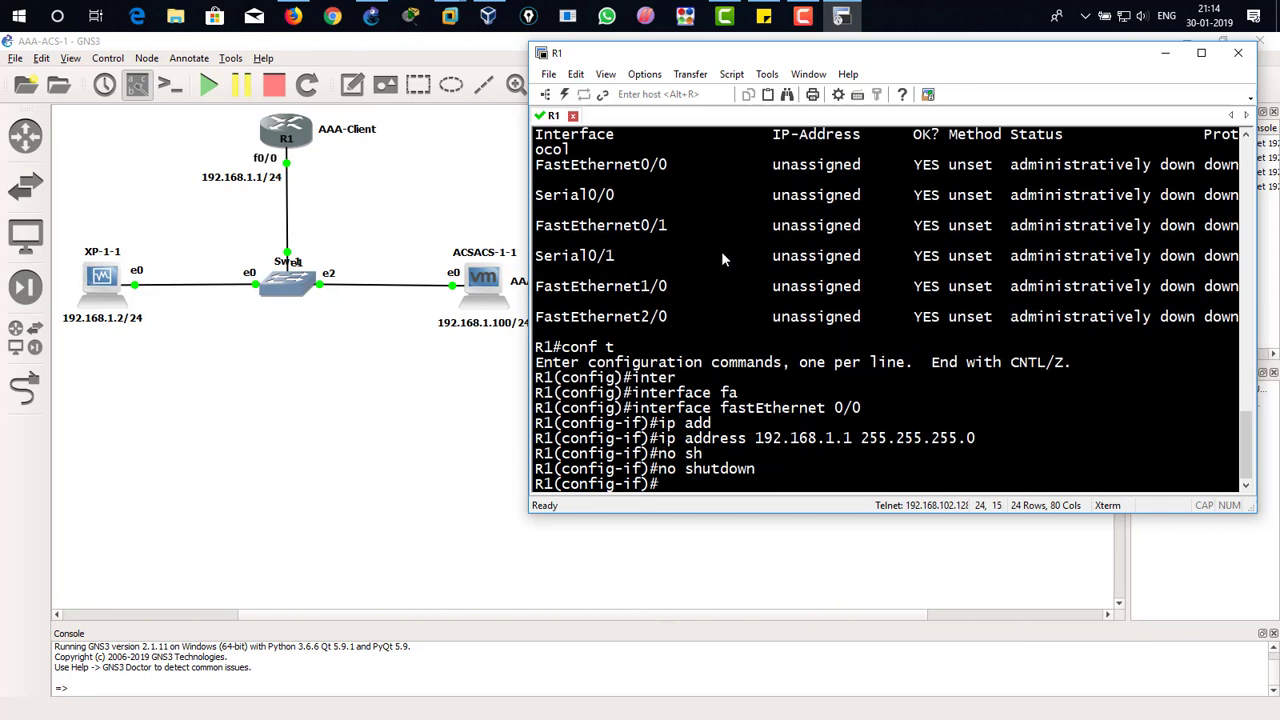
Step: Leave R1's configuration mode and save the configuration with wr
type("end")
key("Return")
type("wr")
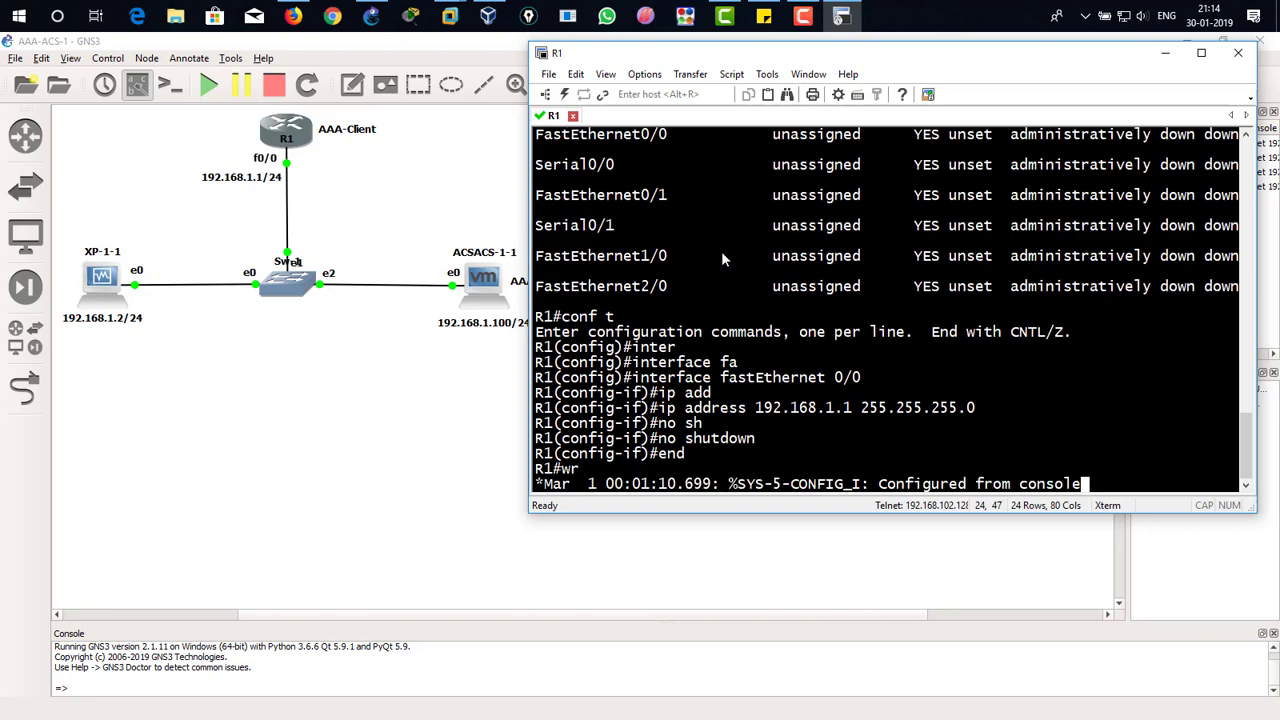
key("Return")
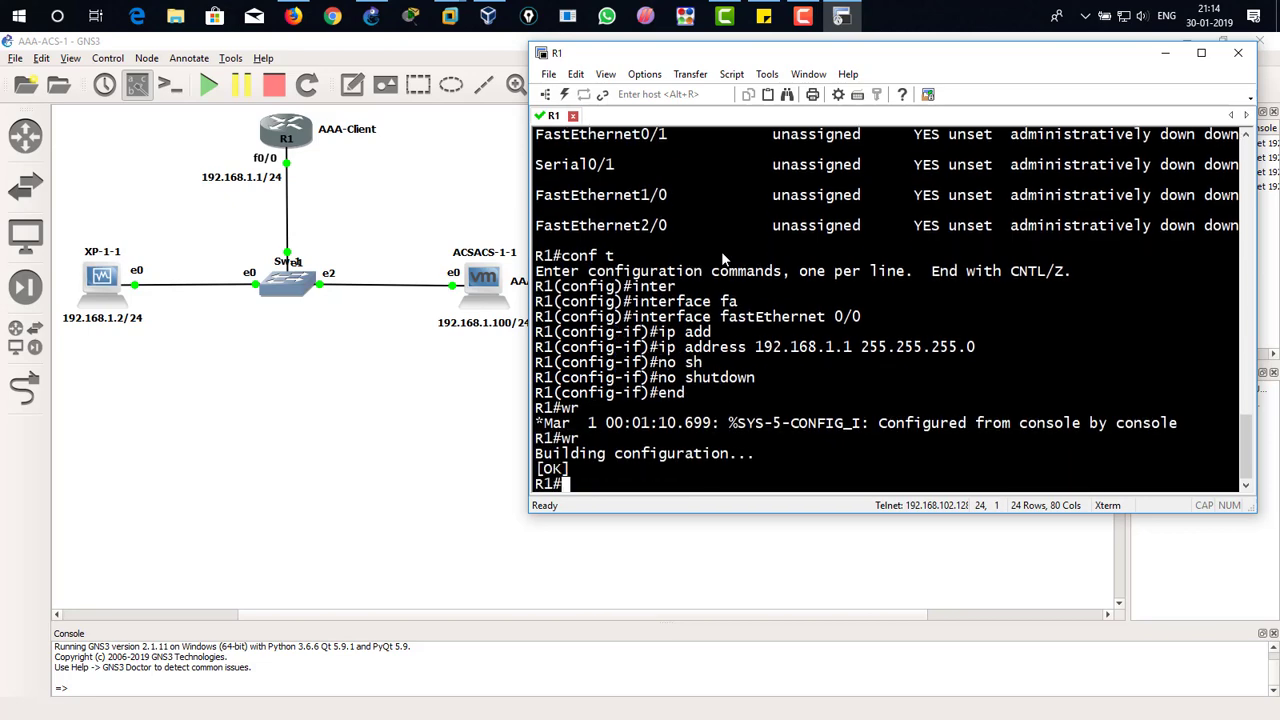
Step: Run show ip int br on R1 again to verify the address and status configured on FastEthernet0/0
key("Return")
key("Return")
key("Return")
type("show ip int br")
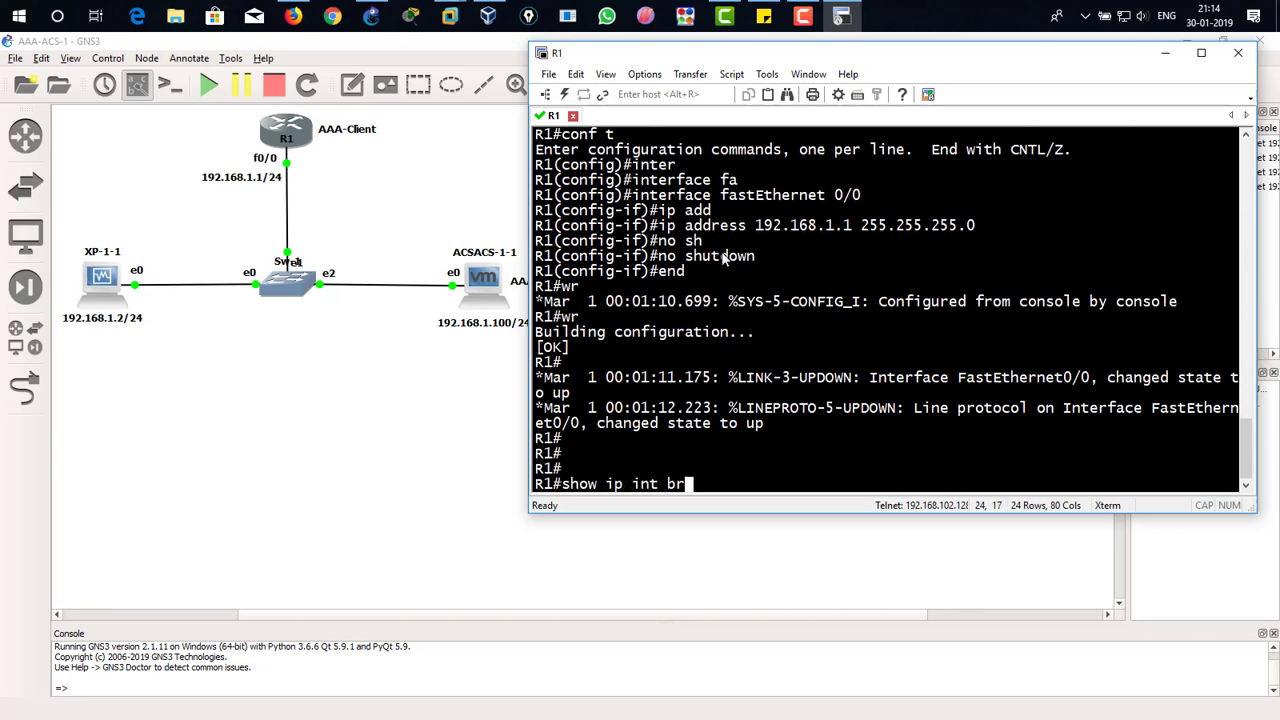
key("Return")
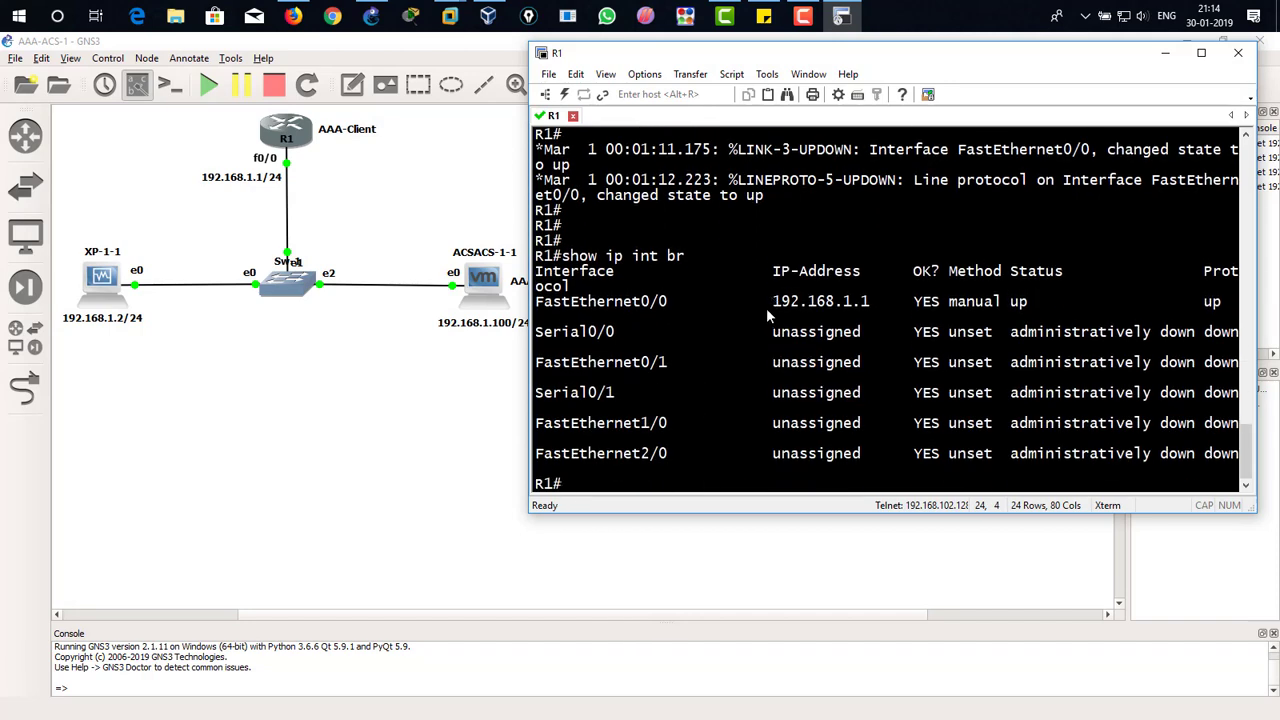
left_click_drag(769, 311, 882, 304)
left_click_drag(808, 305, 799, 305)
left_click_drag(675, 304, 635, 305)
left_click(691, 279)
Step: Switch to the XP-1 VirtualBox machine and maximize its window
left_click(489, 20)
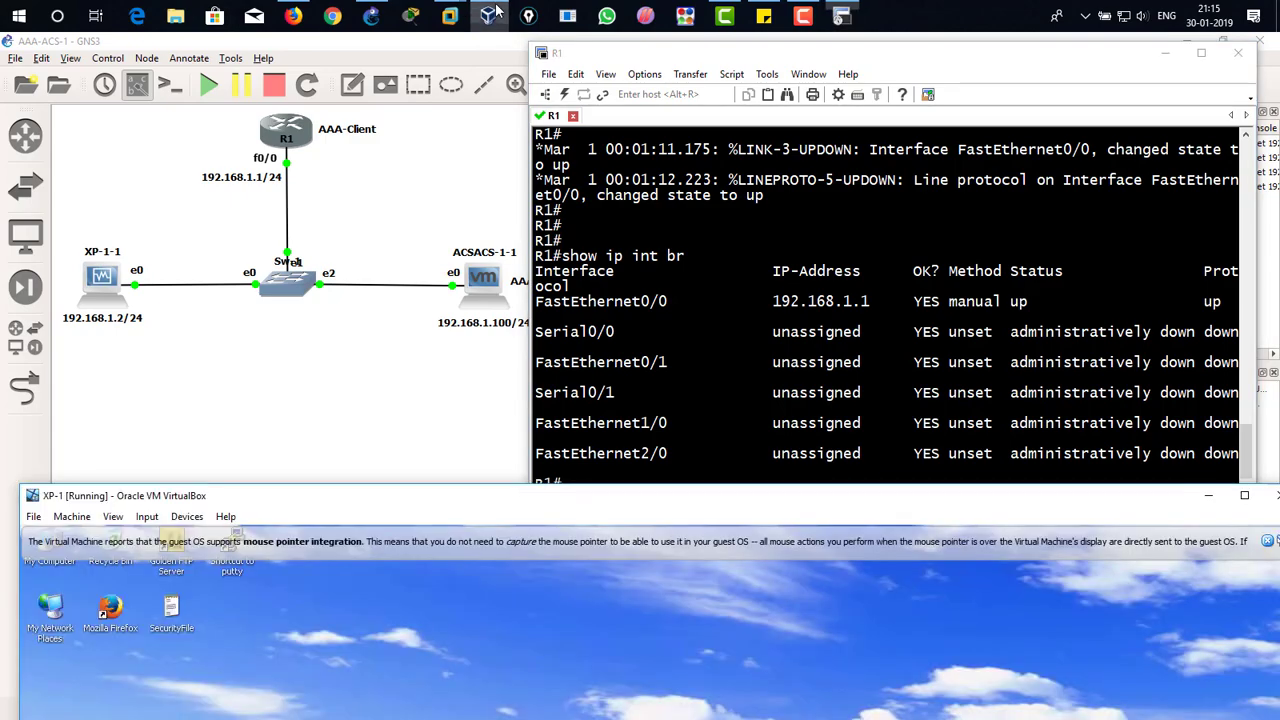
left_click_drag(446, 571, 451, 51)
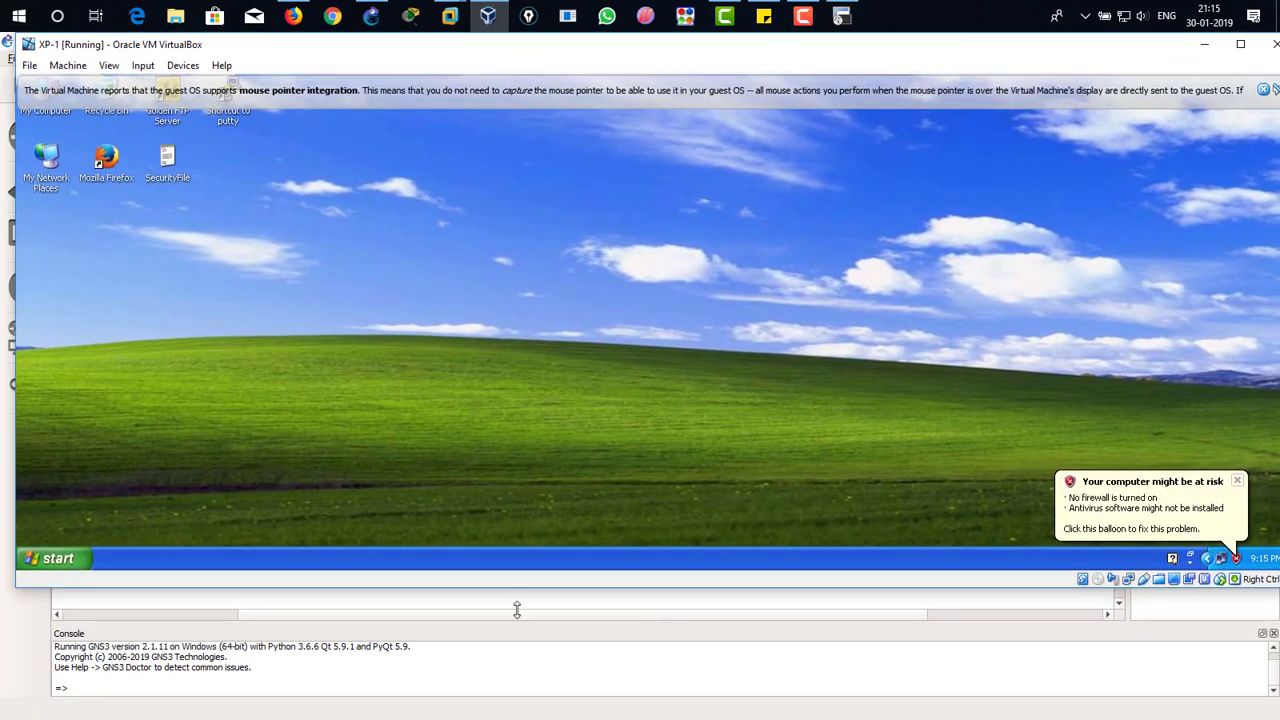
double_click(420, 44)
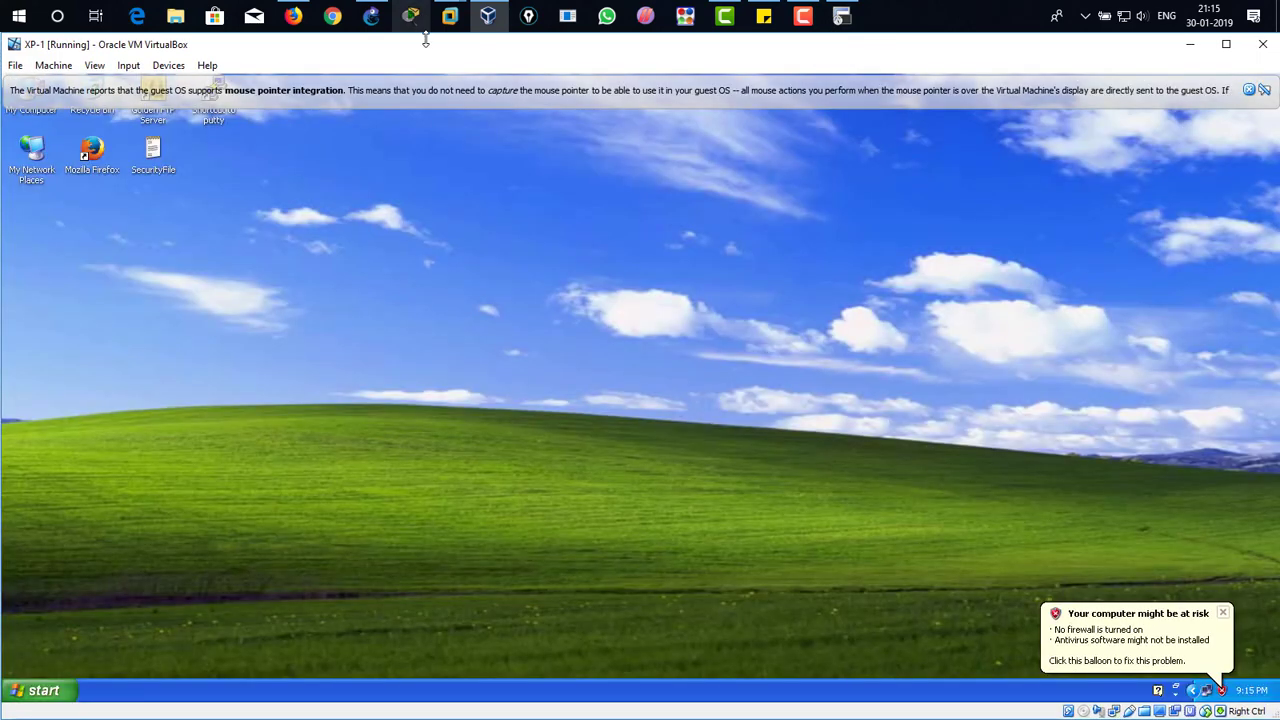
Step: Run ipconfig in an enlarged Command Prompt on XP-1 to check its IP settings, and close the prompt
left_click(42, 690)
left_click(68, 441)
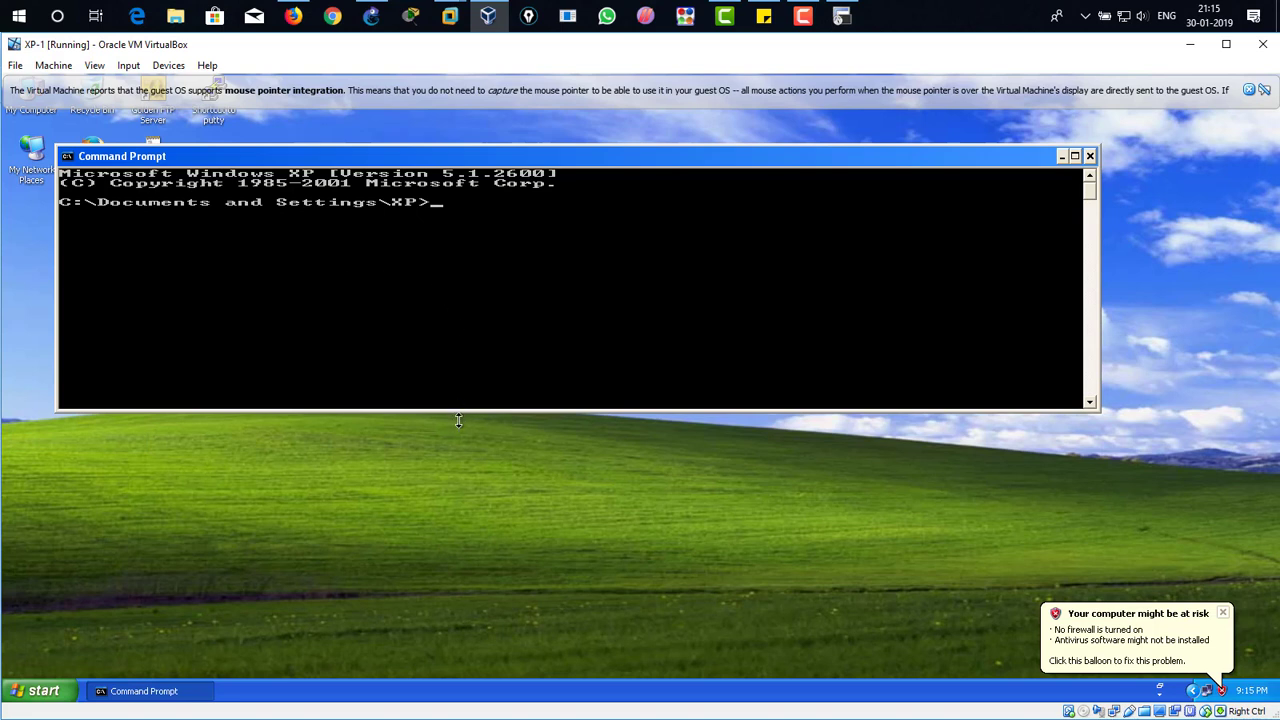
left_click_drag(460, 410, 460, 597)
type("ipconfigf")
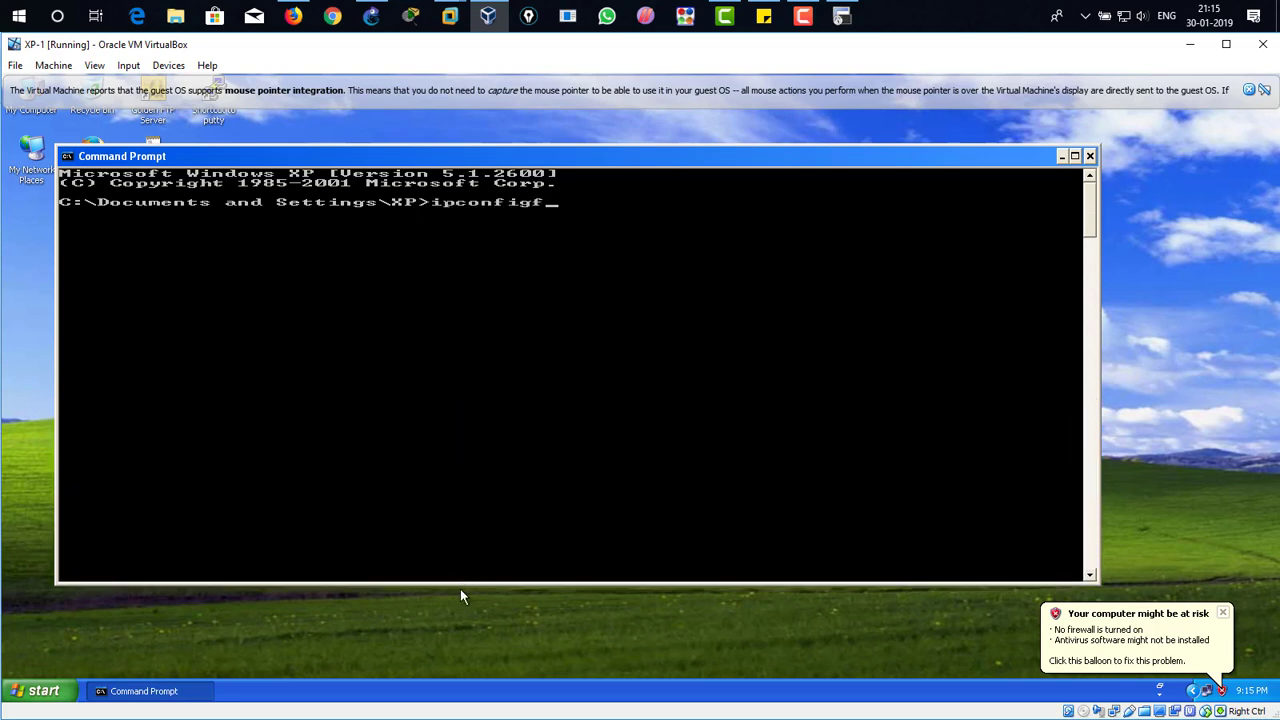
key("BackSpace")
key("Return")
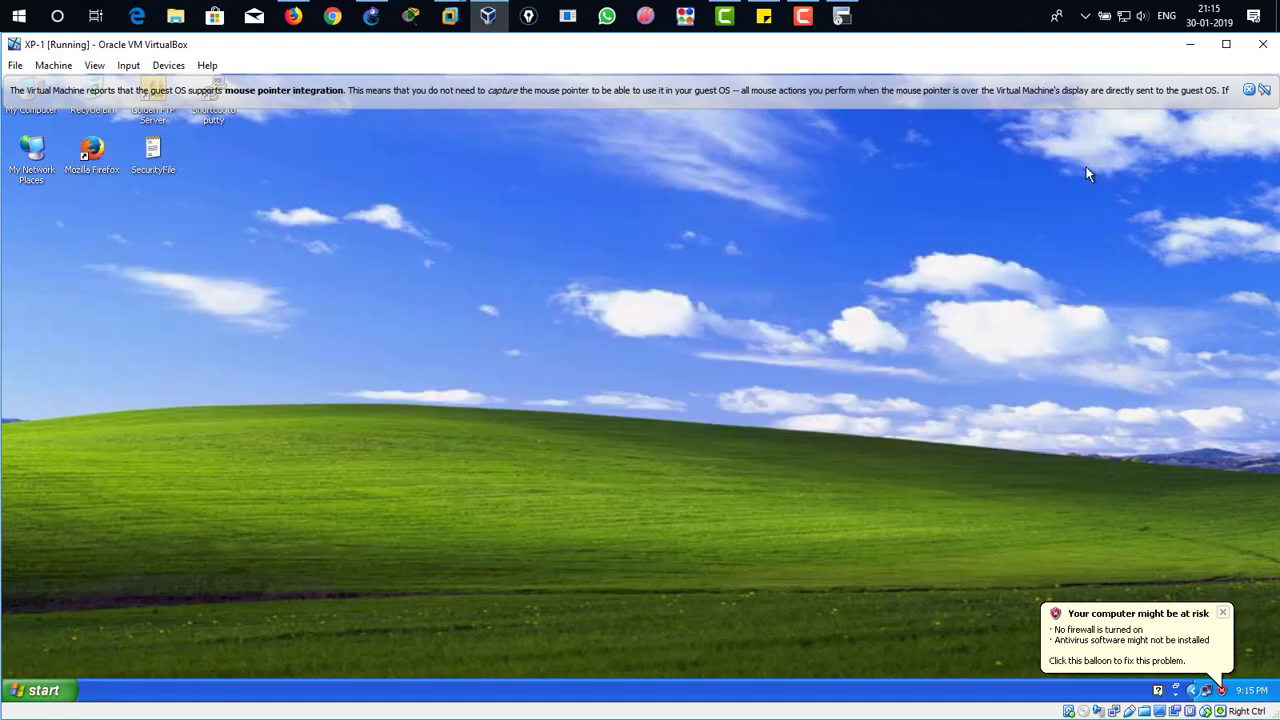
left_click(1090, 156)
Step: Dismiss XP's notification balloons and review the Internet Protocol (TCP/IP) properties of Local Area Connection 2, closing its dialogs
left_click(1222, 613)
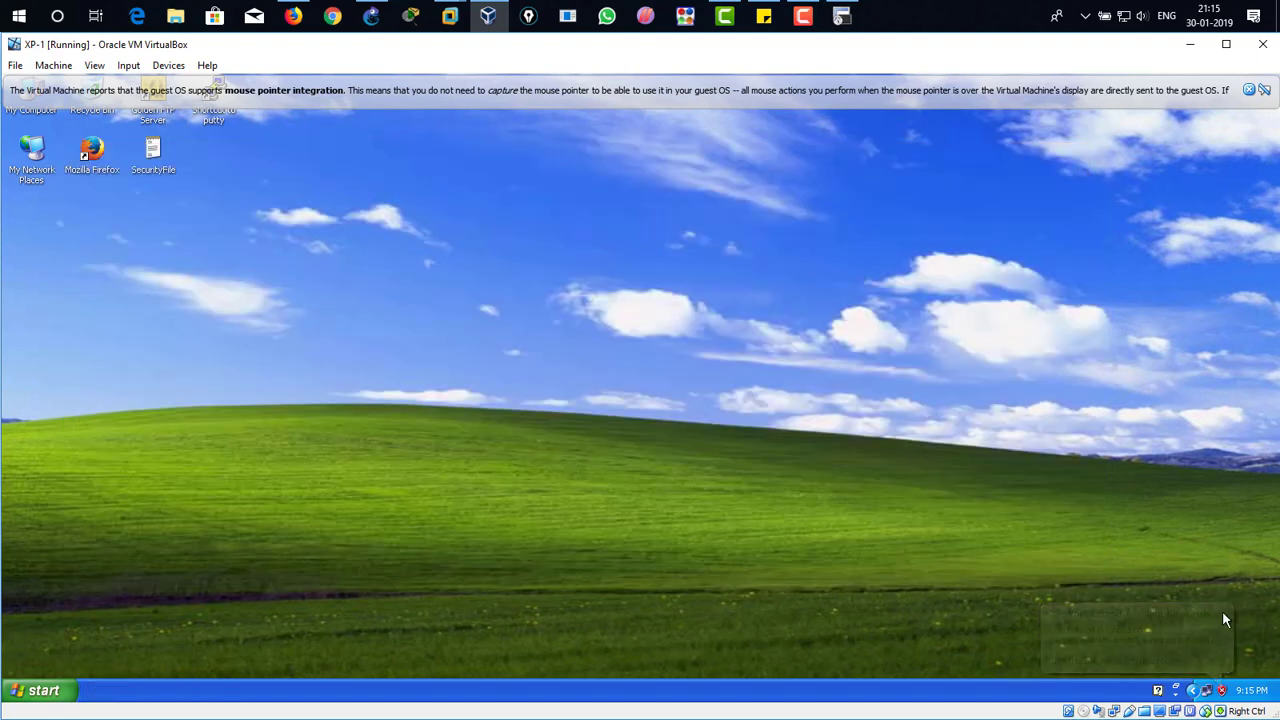
double_click(1206, 691)
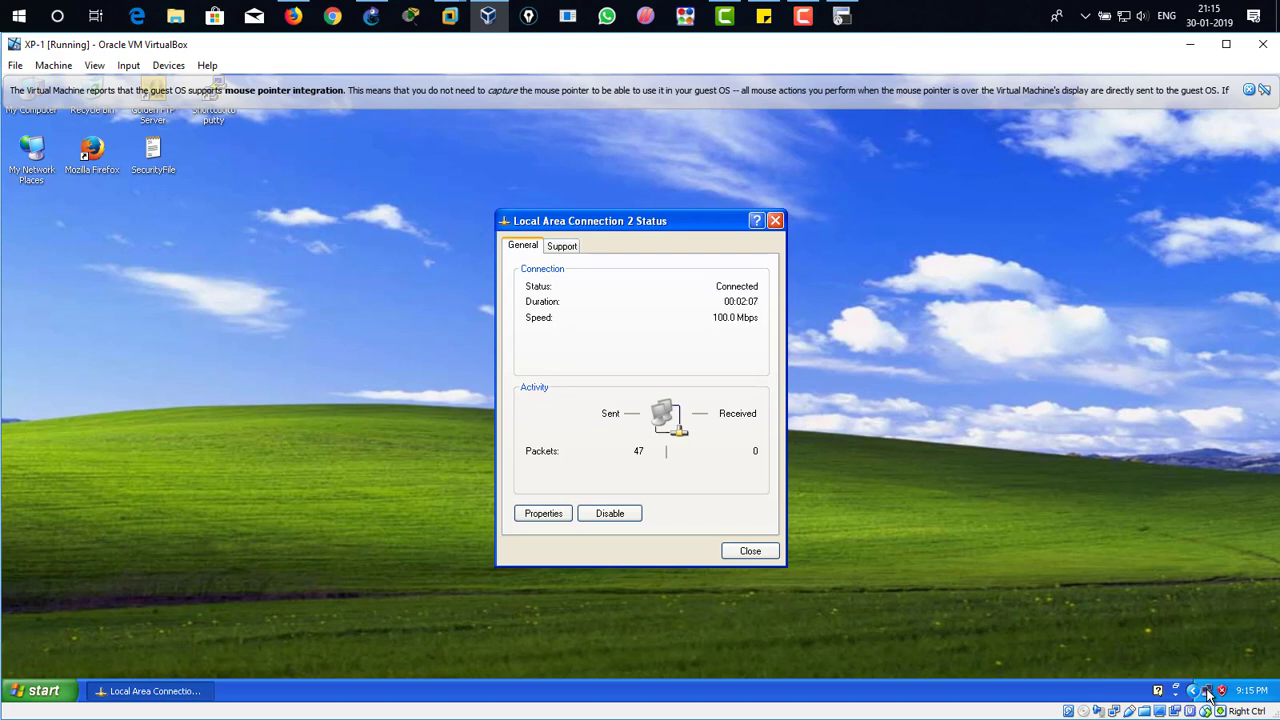
left_click(1194, 634)
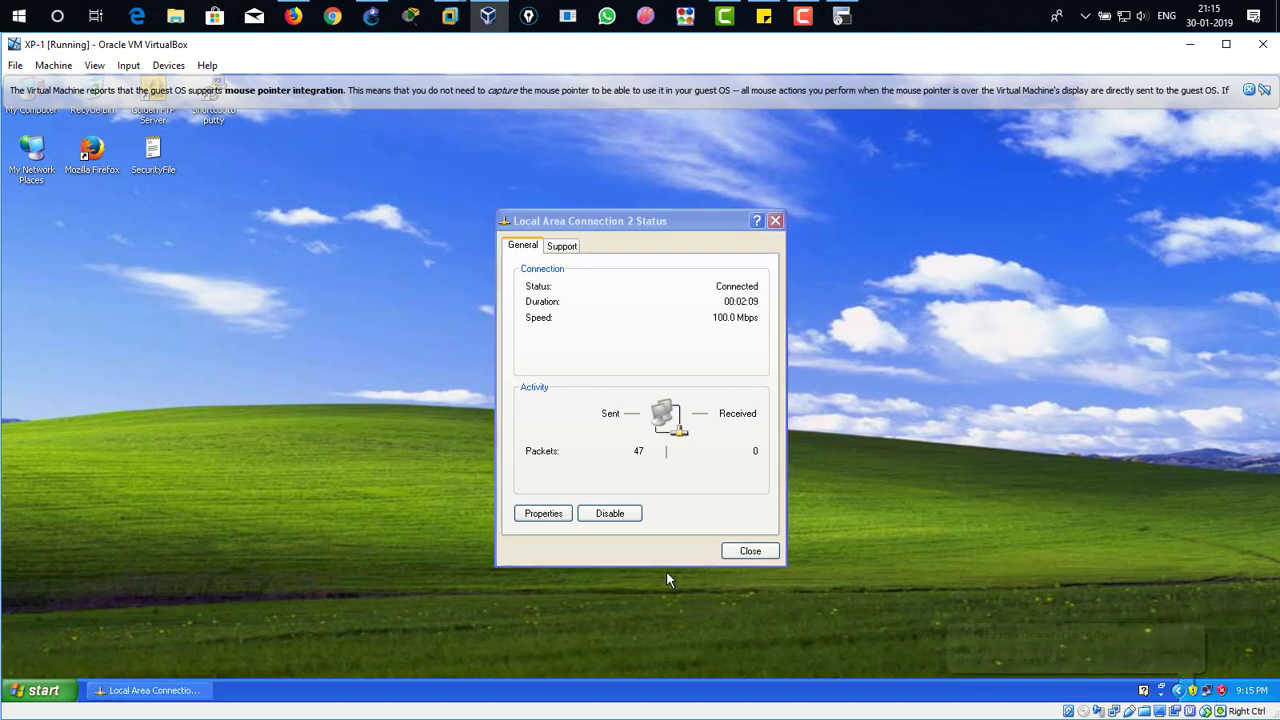
left_click(560, 514)
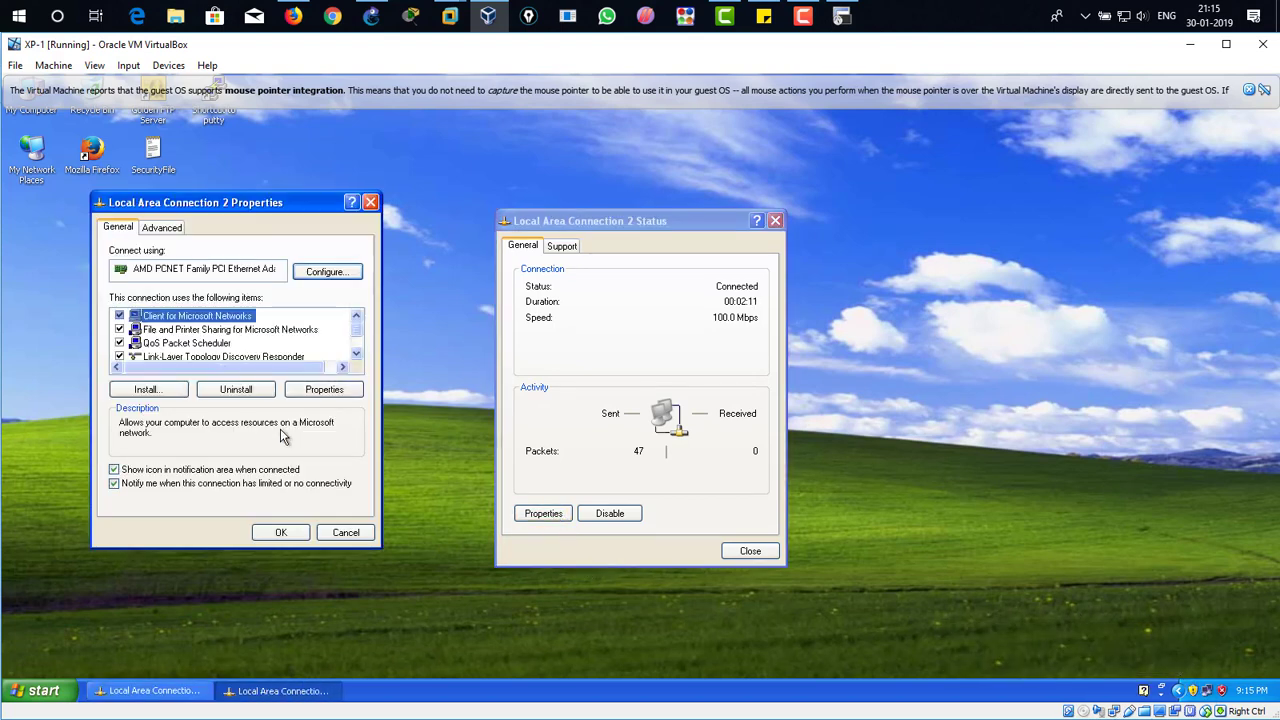
scroll(172, 364, "down", 1)
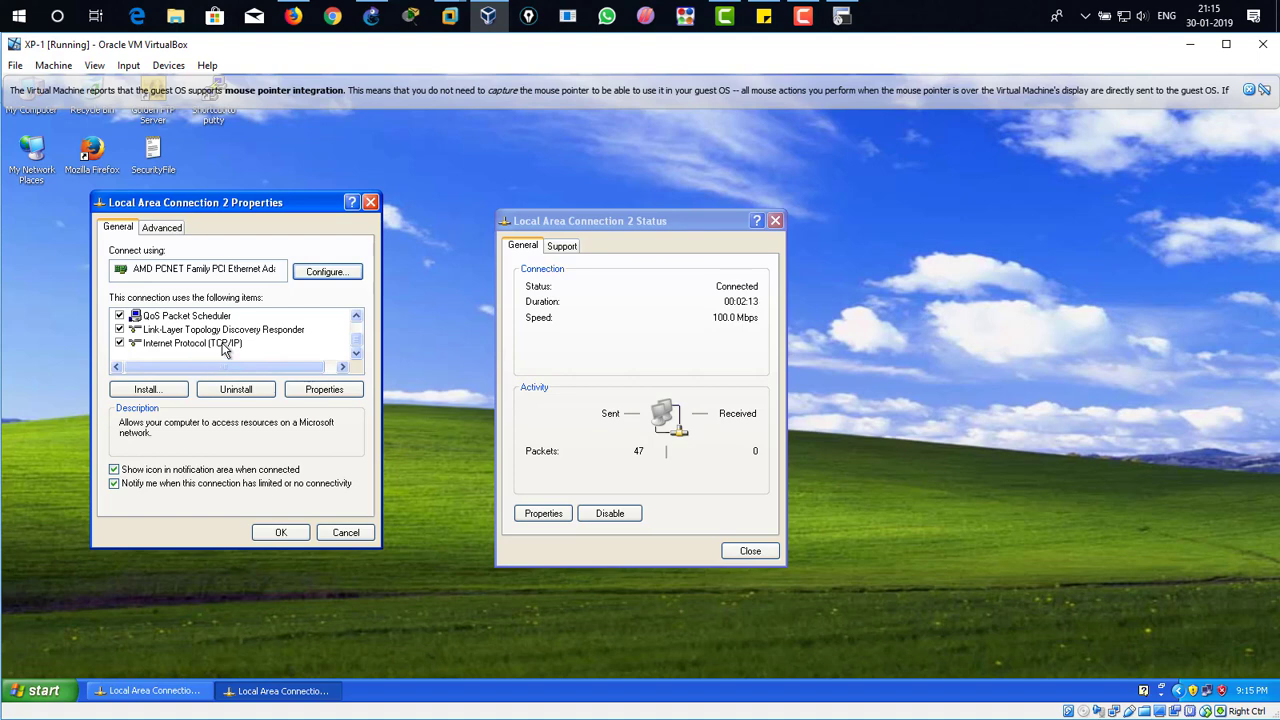
double_click(224, 344)
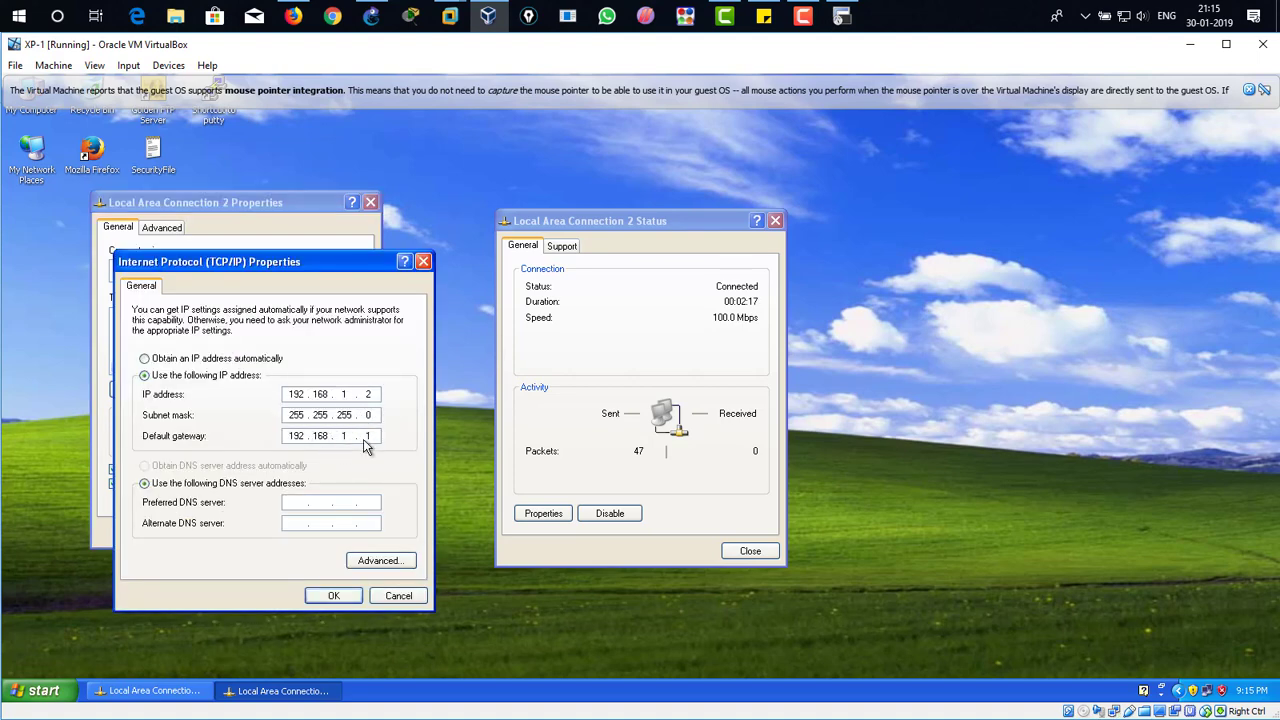
left_click(334, 596)
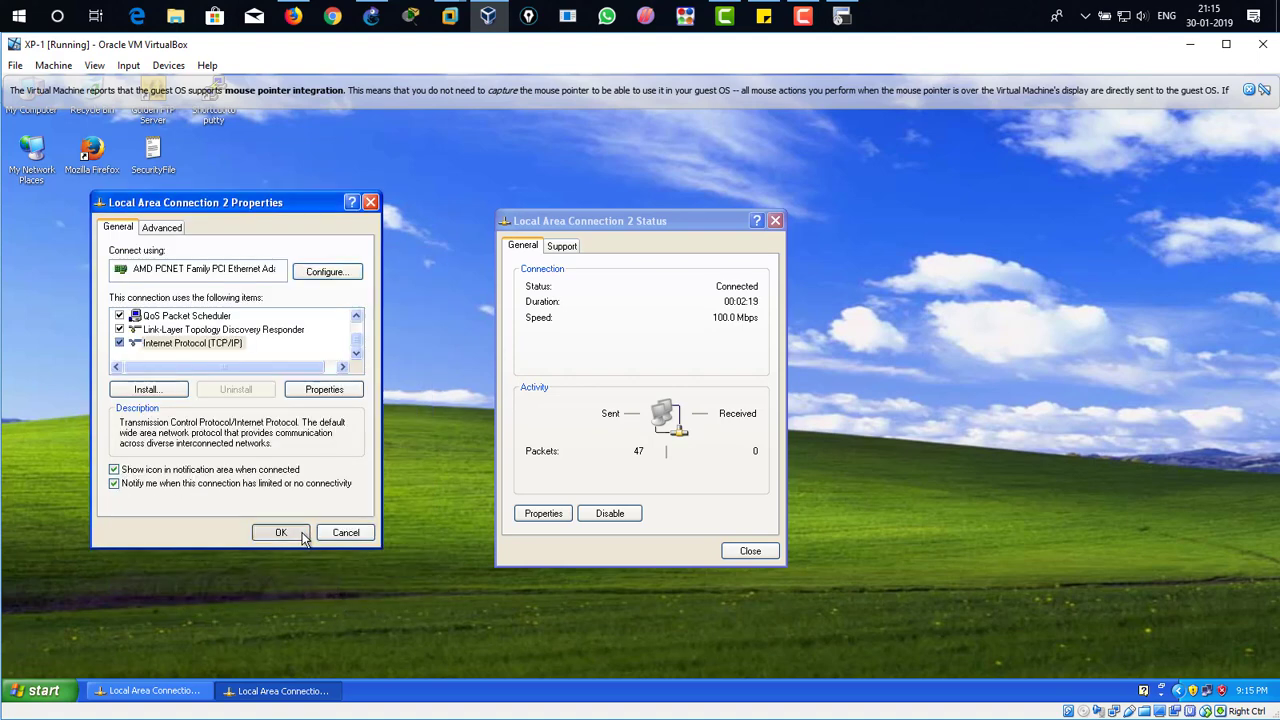
left_click(734, 555)
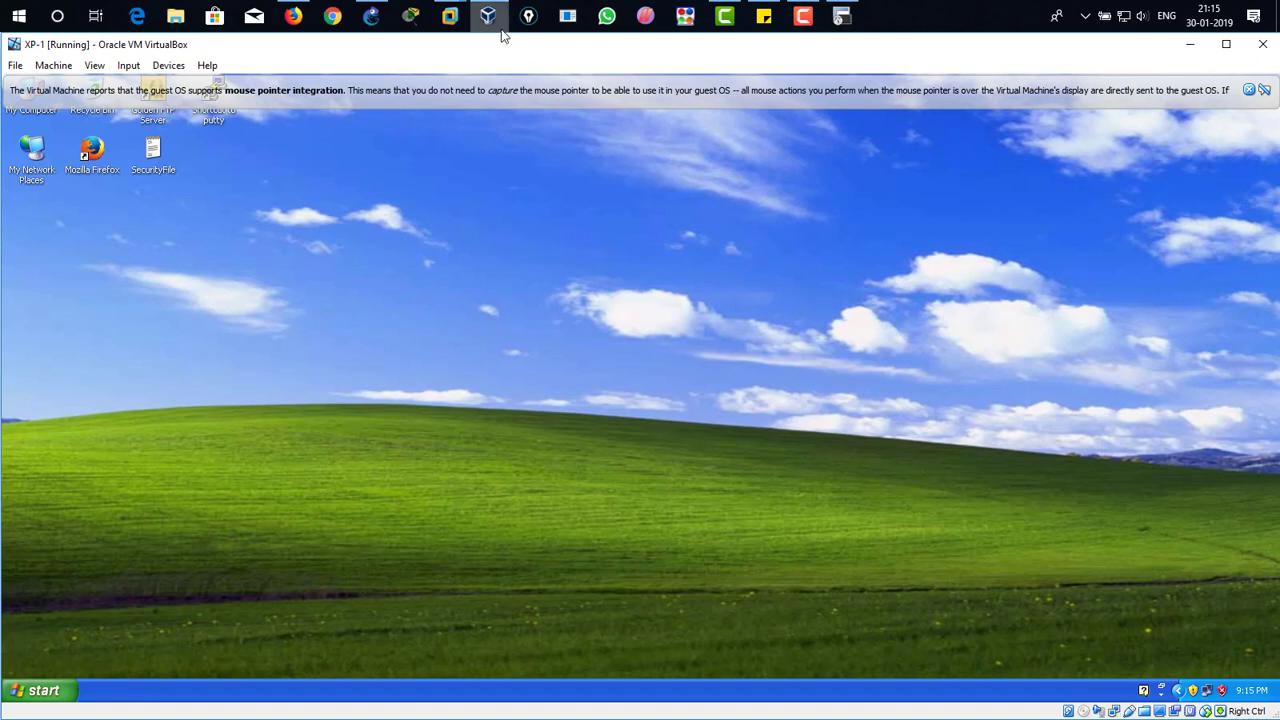
Step: Switch to ACSACS-1 in VMware Workstation, log in as admin with the account password and postpone the VMware Tools update reminder
mouse_move(500, 29)
mouse_move(450, 20)
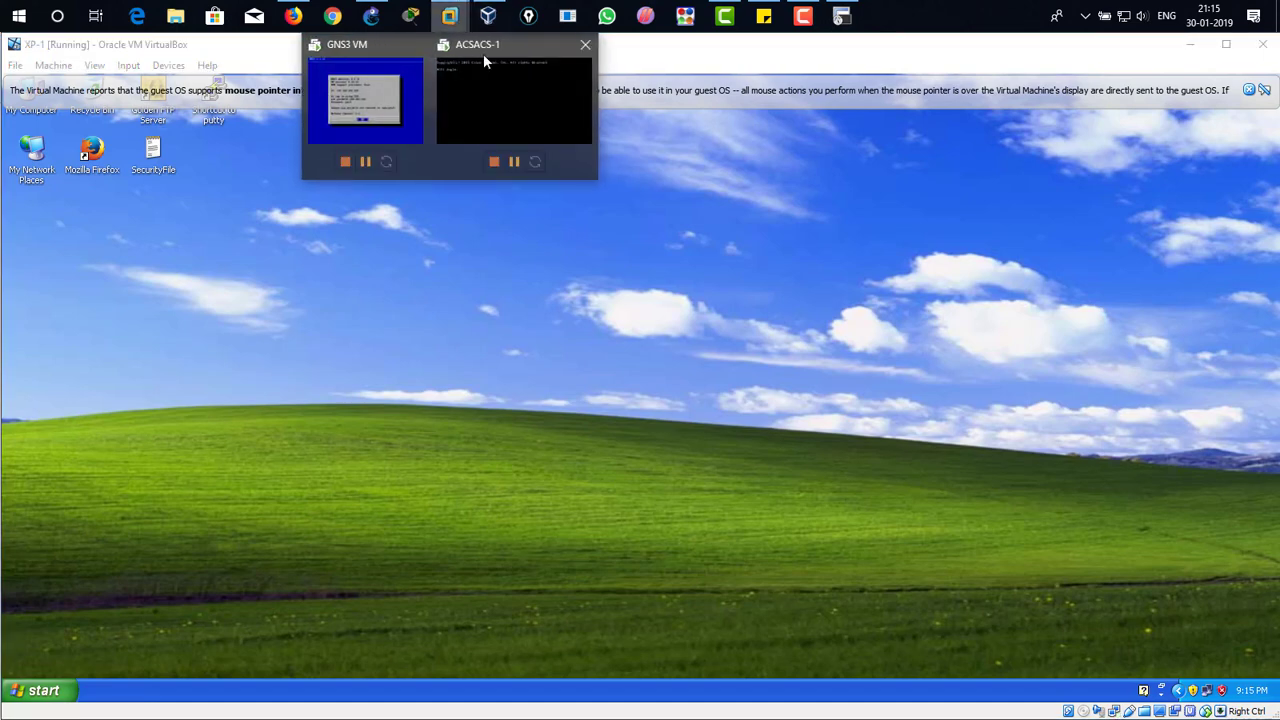
left_click(500, 95)
left_click(831, 223)
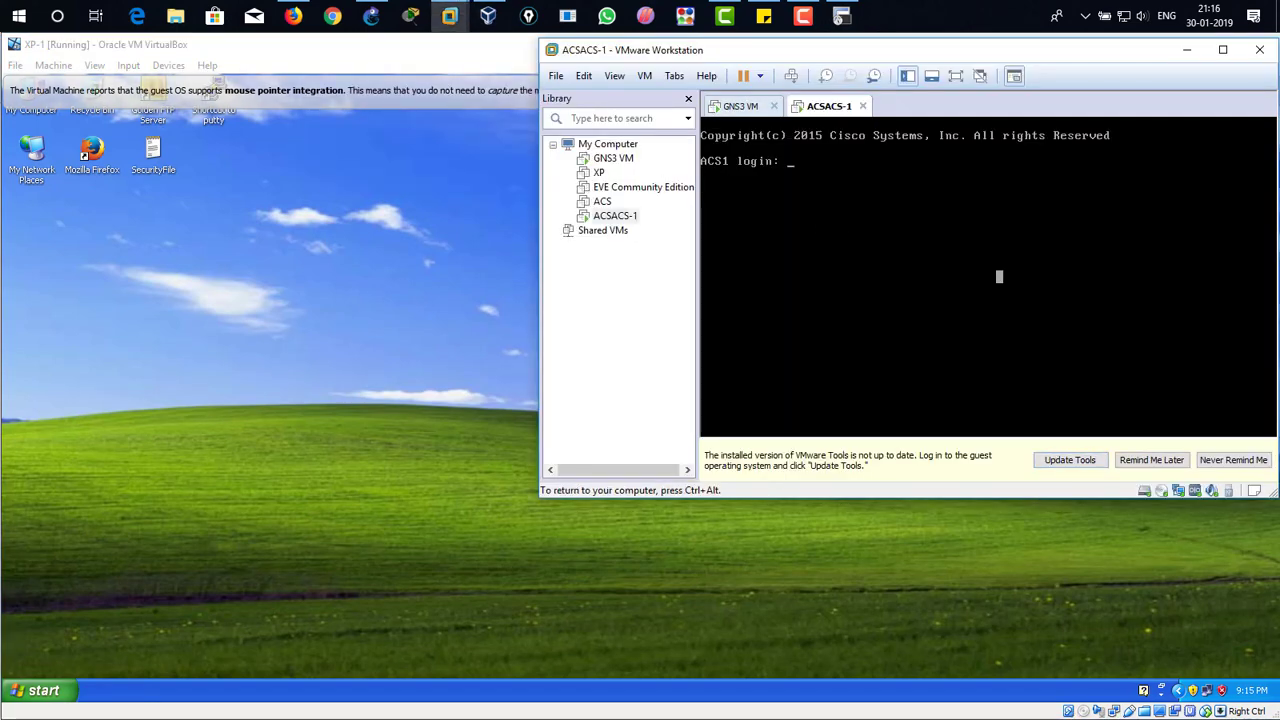
type("admin")
key("Return")
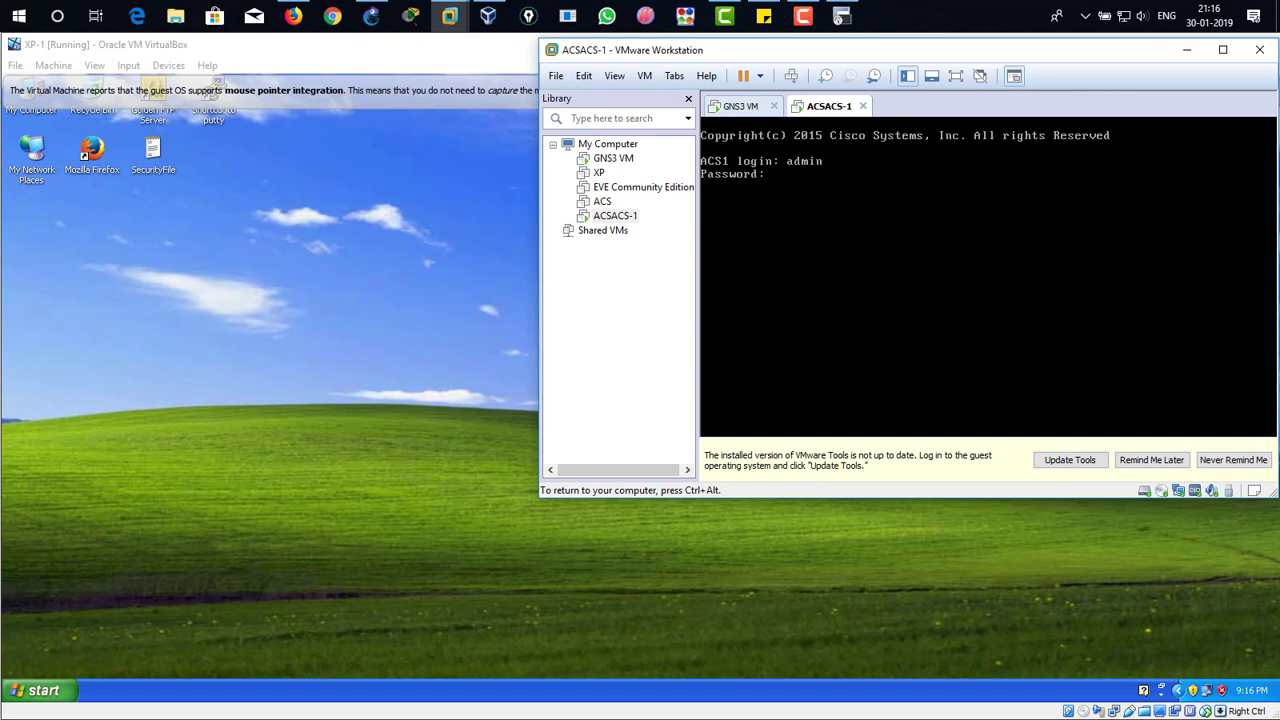
key("Return")
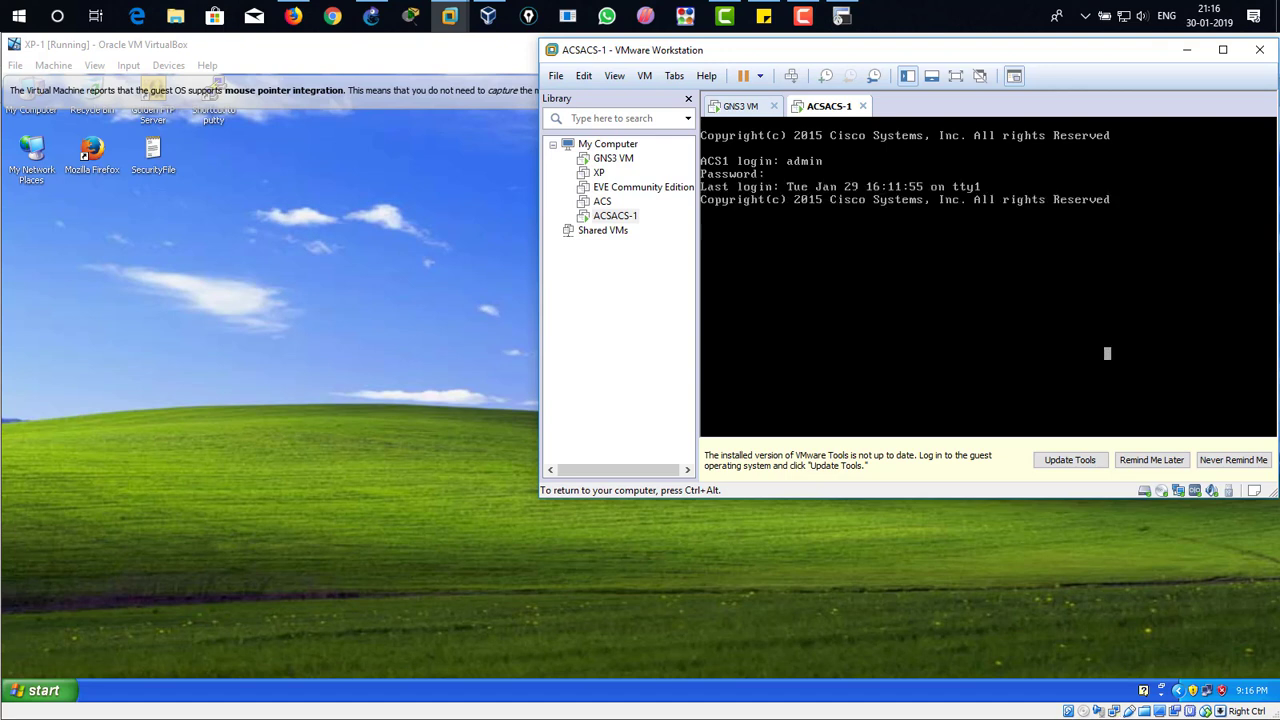
key("ctrl+alt")
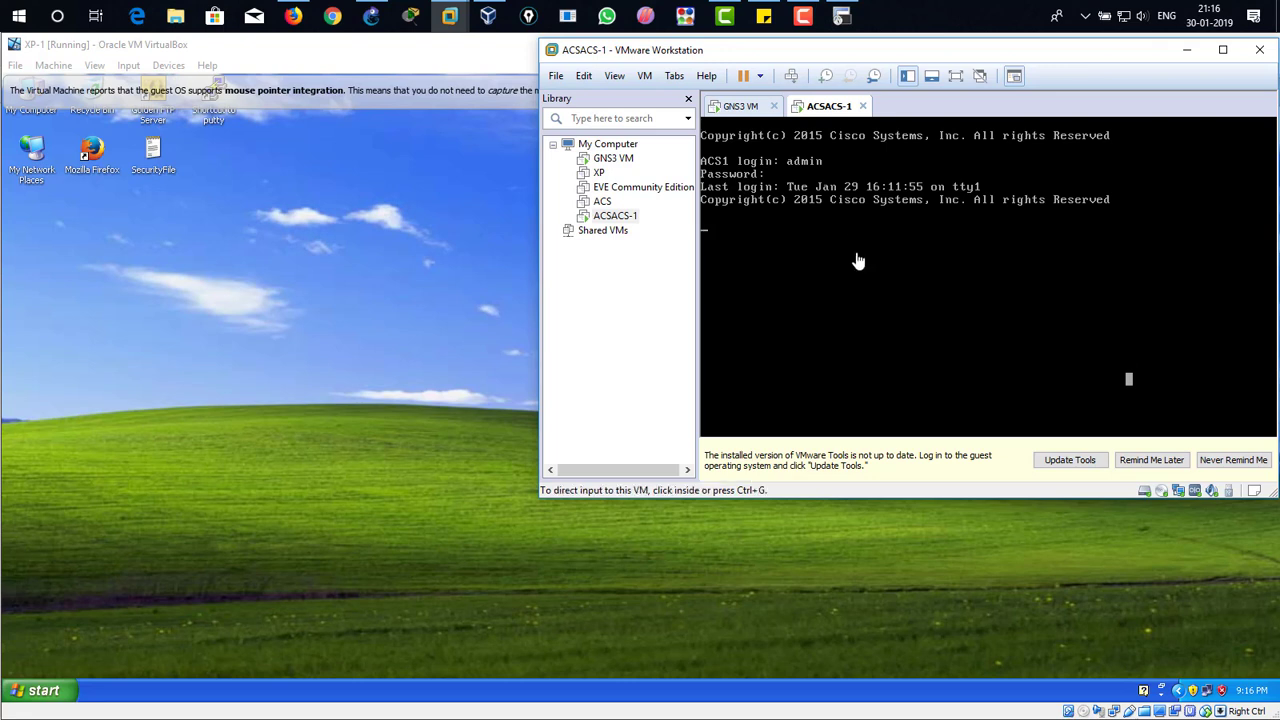
left_click(1152, 462)
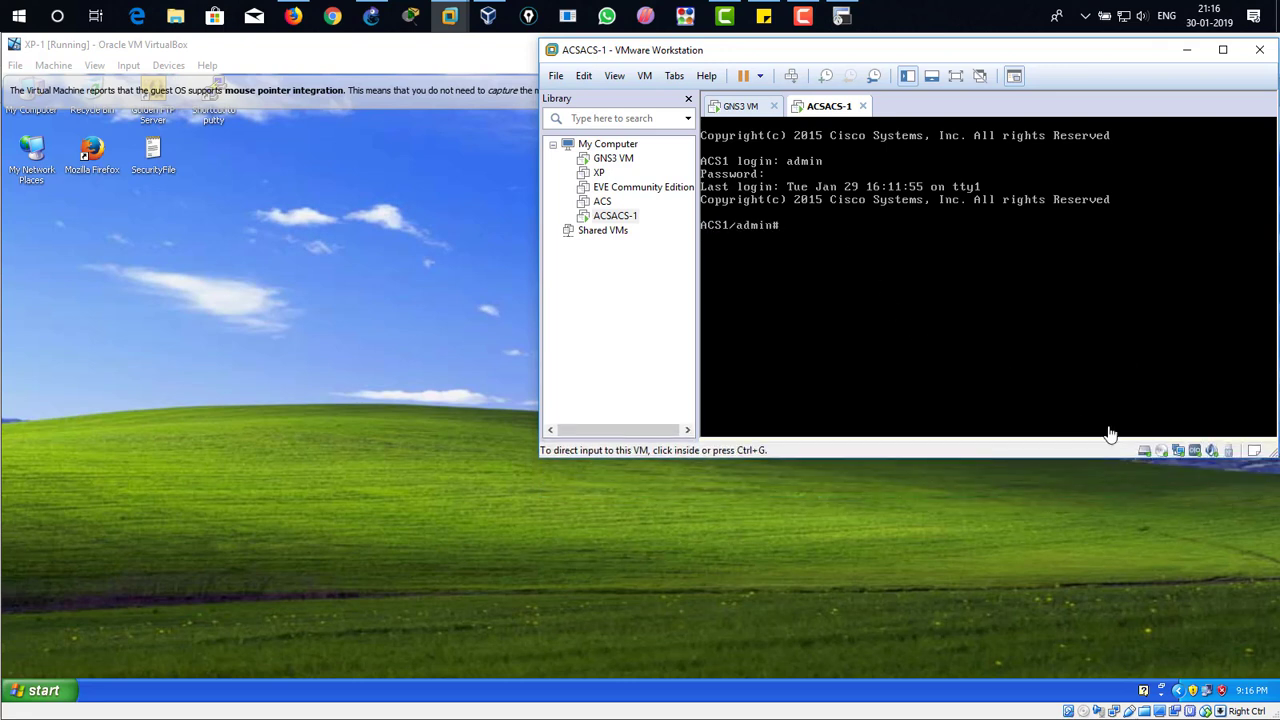
Step: Run show interface on the ACS server and check the IP address of GigabitEthernet 0
left_click(963, 296)
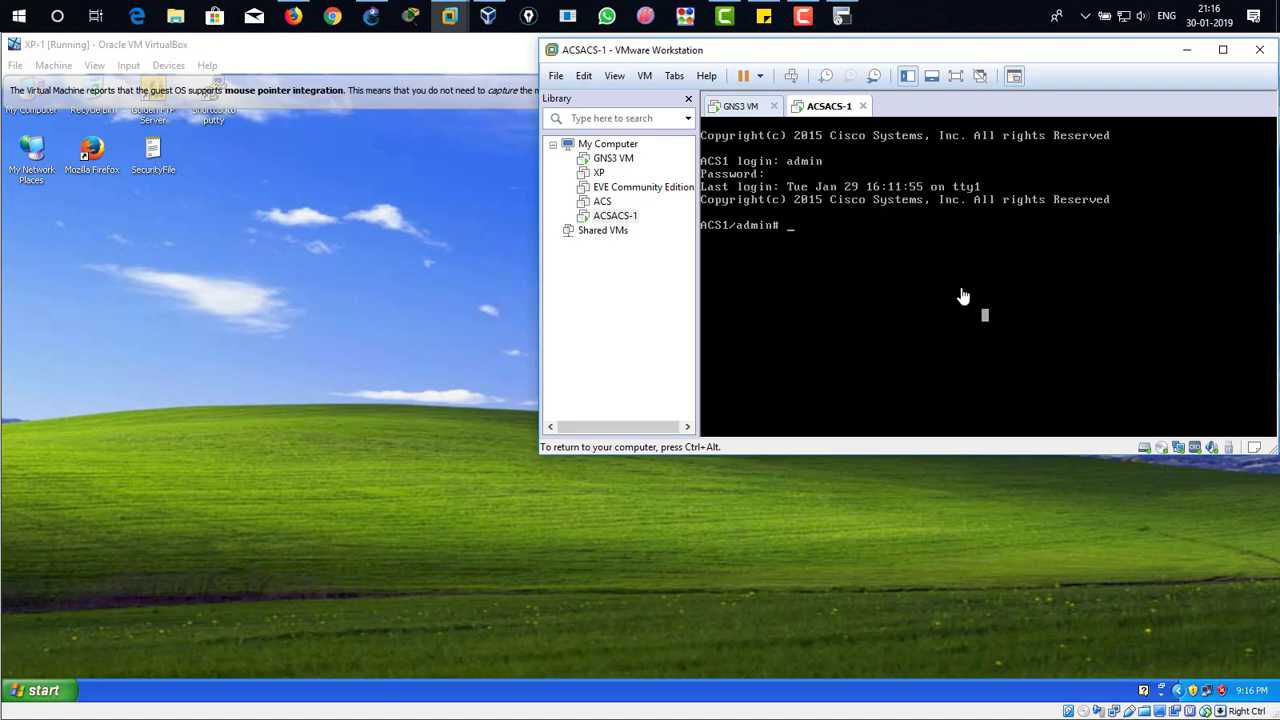
type("show interface")
key("Return")
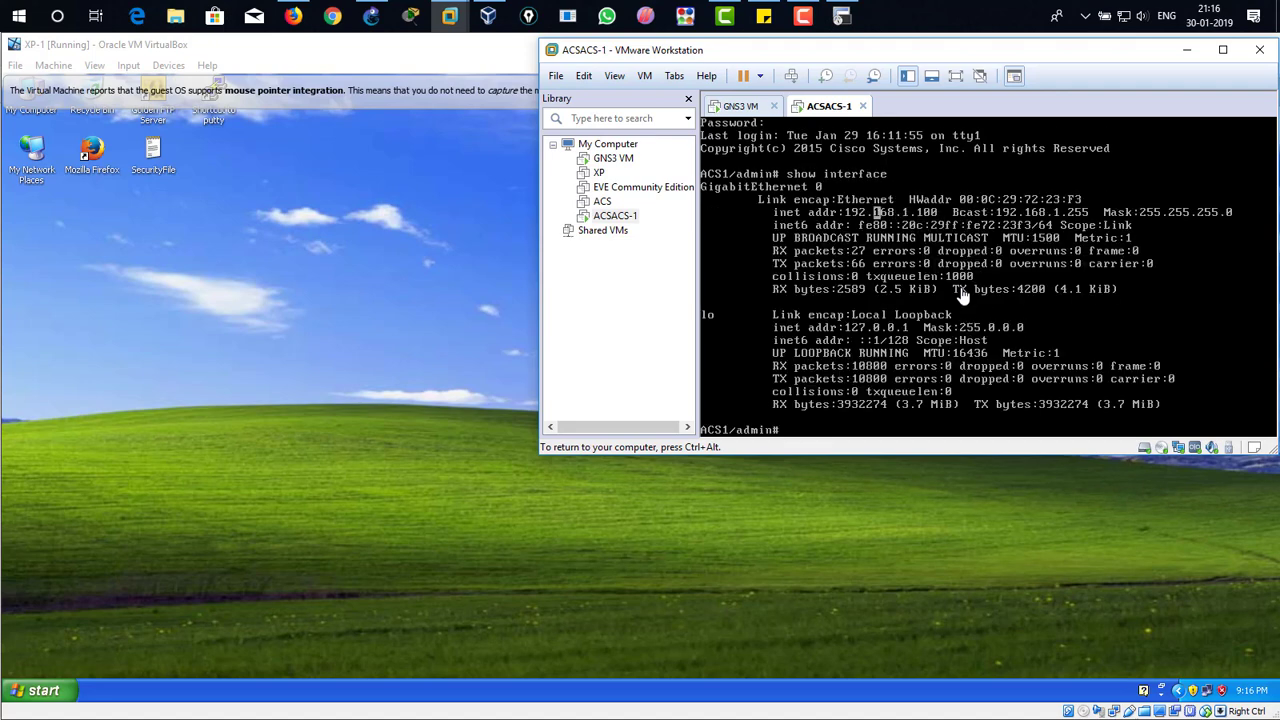
left_click_drag(842, 212, 1013, 212)
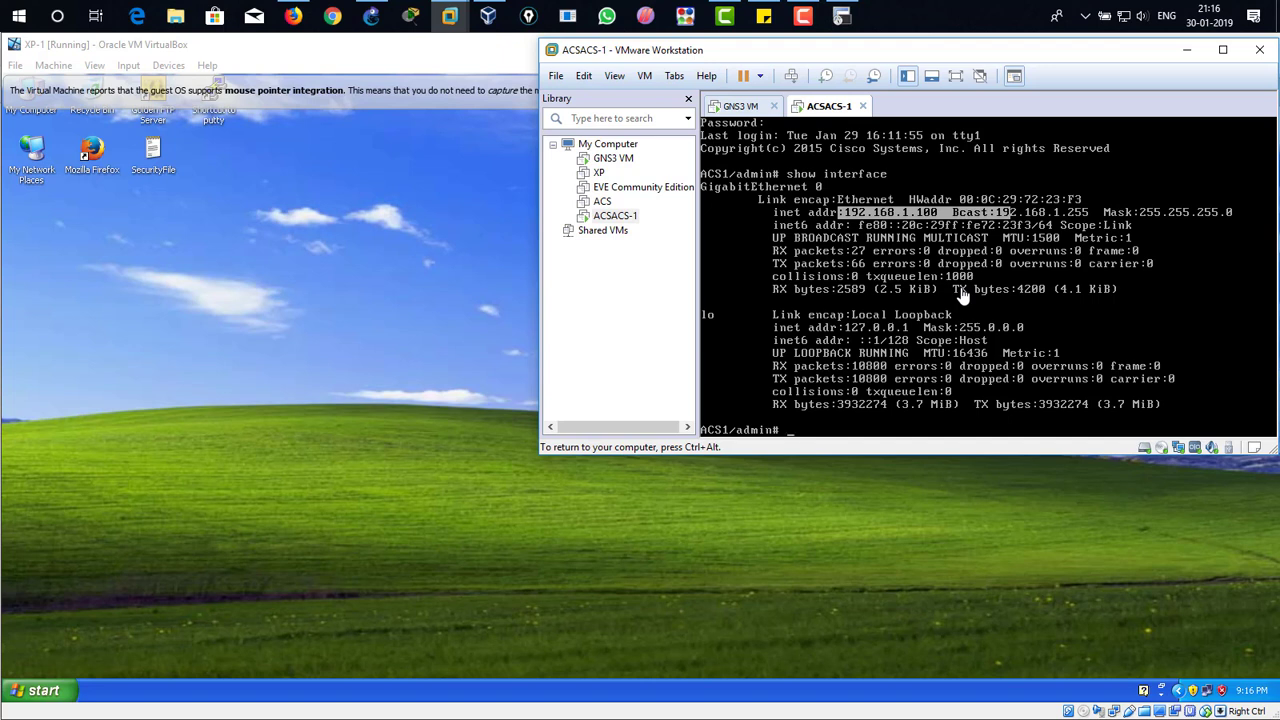
Step: Ping R1 at 192.168.1.1 from the ACS server with the ping ip command and examine the replies
type("ping 192.168.1.1")
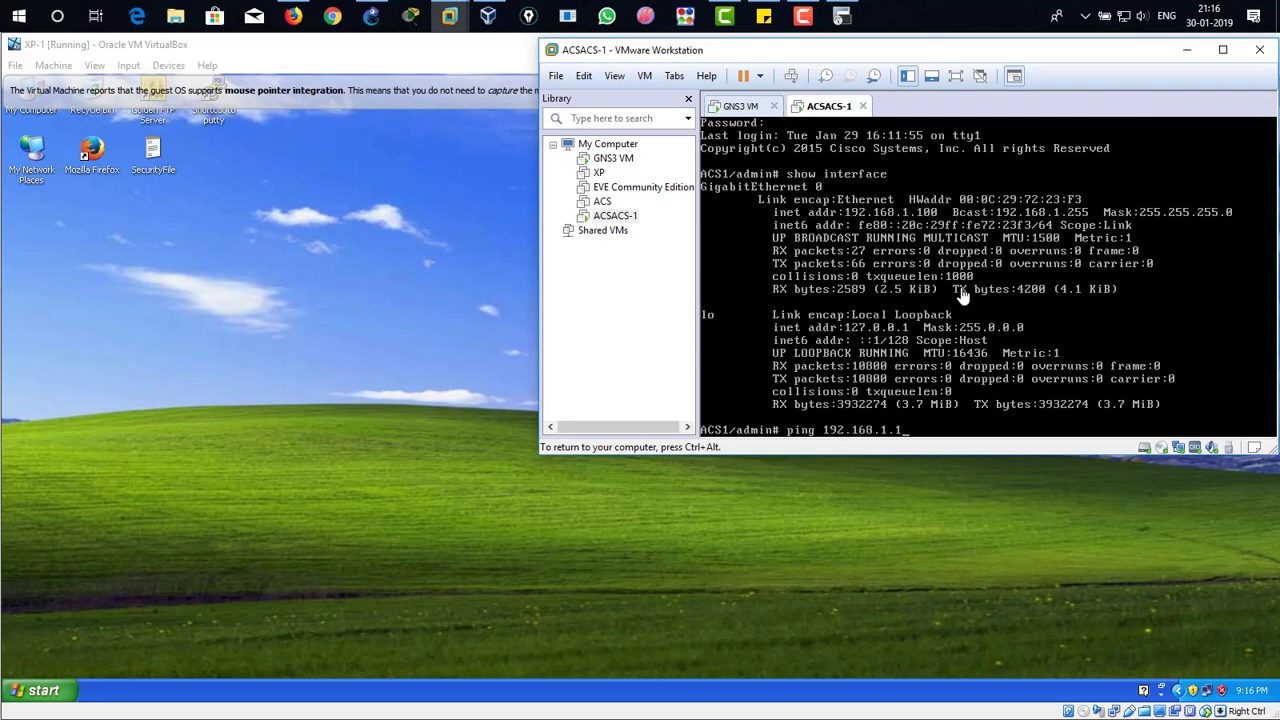
key("Return")
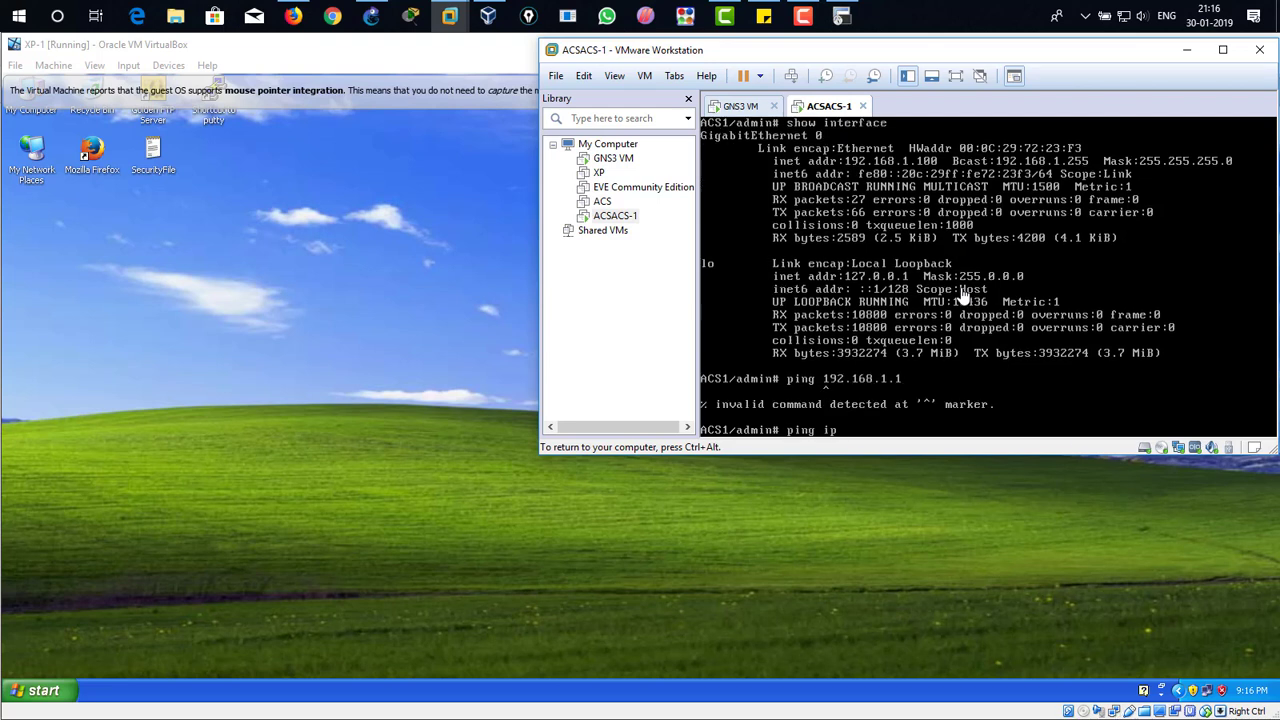
type("ping ip 192.168.1.1")
key("Return")
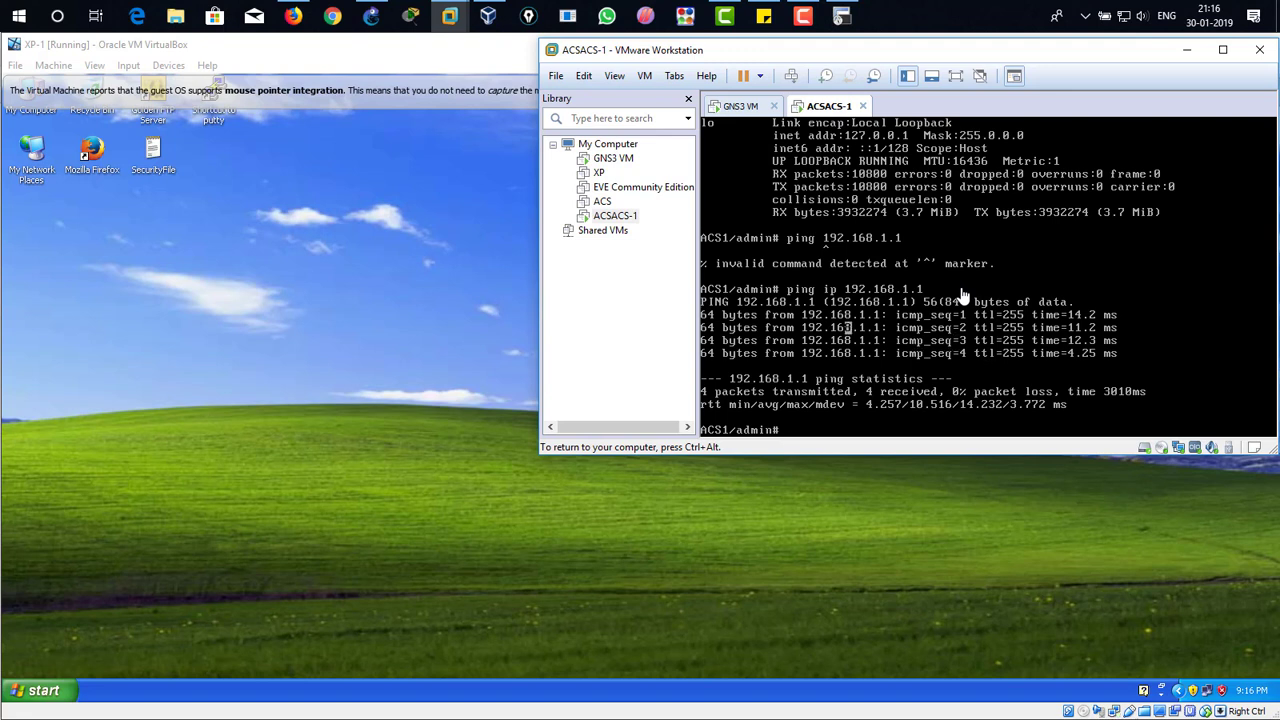
left_click_drag(719, 315, 990, 328)
double_click(985, 327)
Step: Ping XP-1 at 192.168.1.2 from the ACS server with the ping ip command, and release input from the VM
type("ping 192.168.1.2")
key("Return")
type("ping")
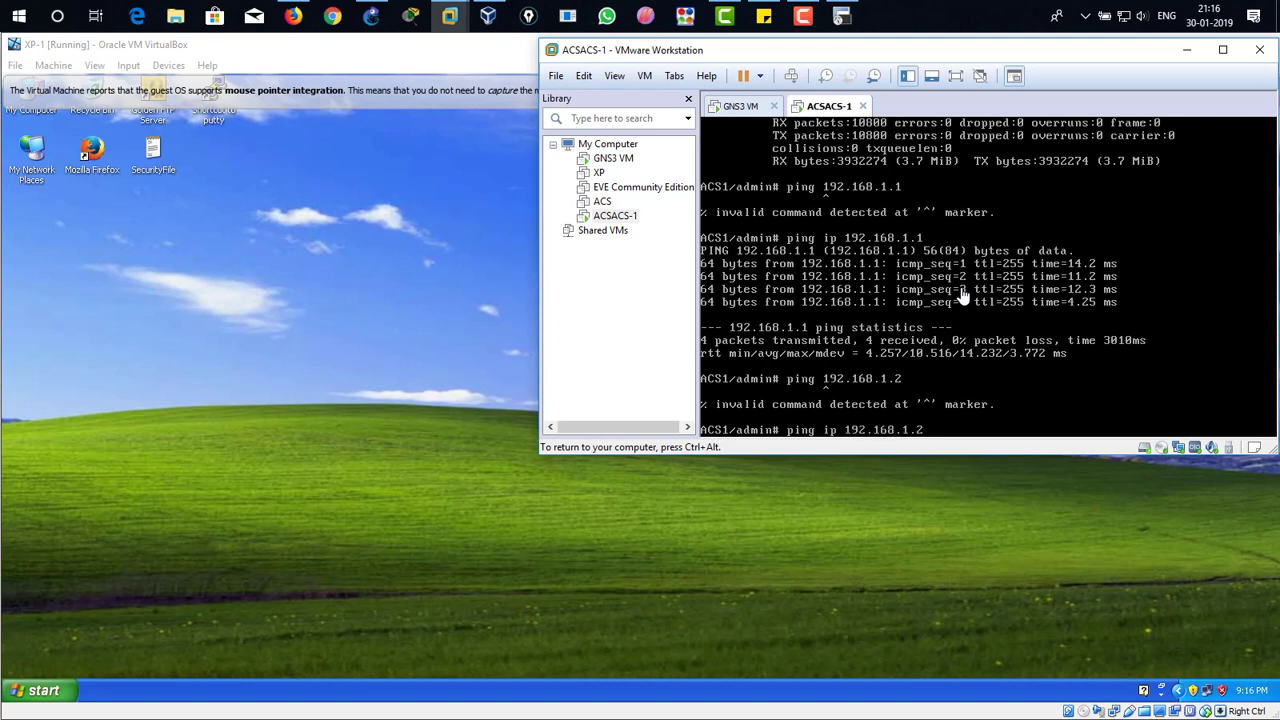
type(" ip 192.168.1.2")
key("Return")
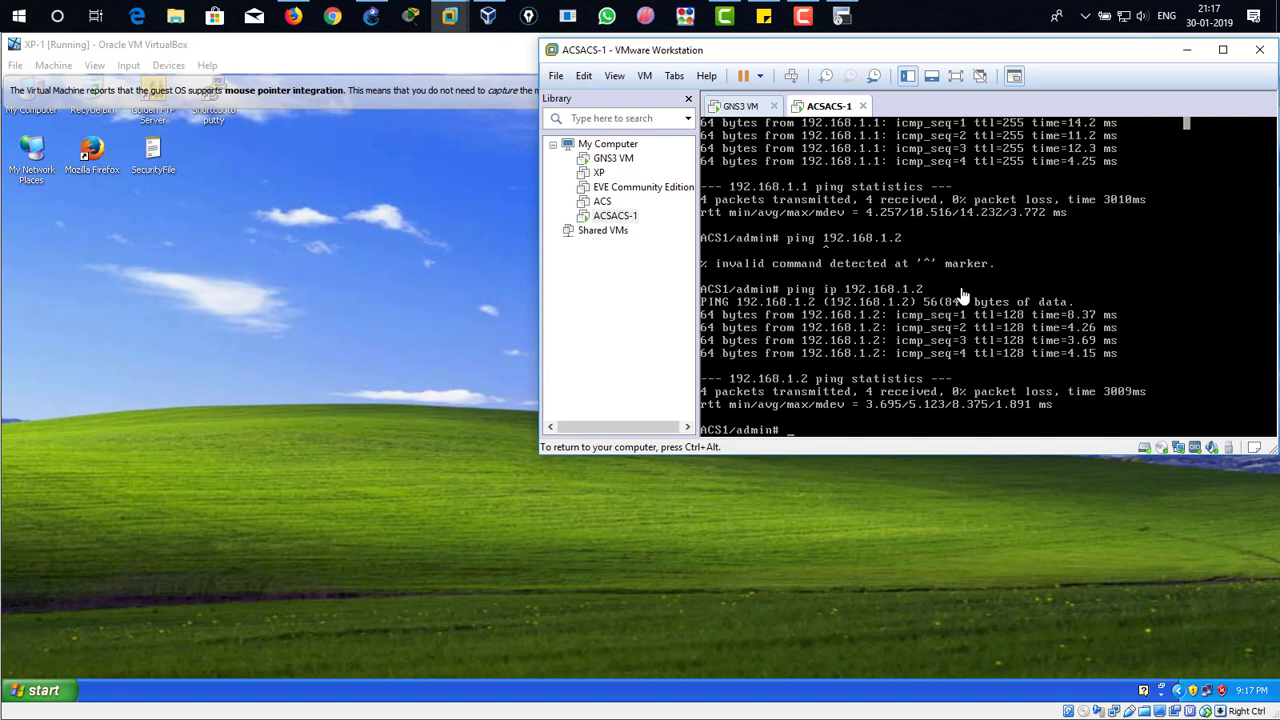
key("ctrl+alt")
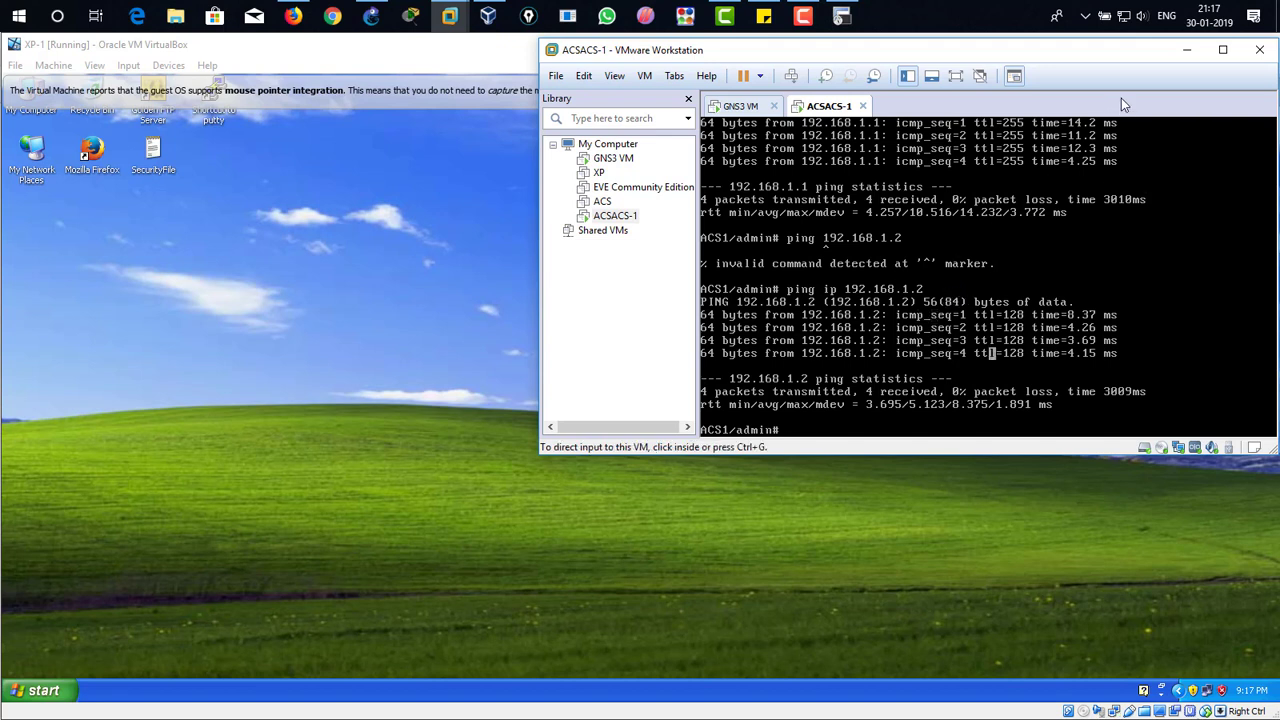
Step: Switch to the XP-1 VirtualBox machine, open a Command Prompt with cmd and ping R1 at 192.168.1.1
left_click_drag(1165, 60, 1173, 93)
left_click(1184, 89)
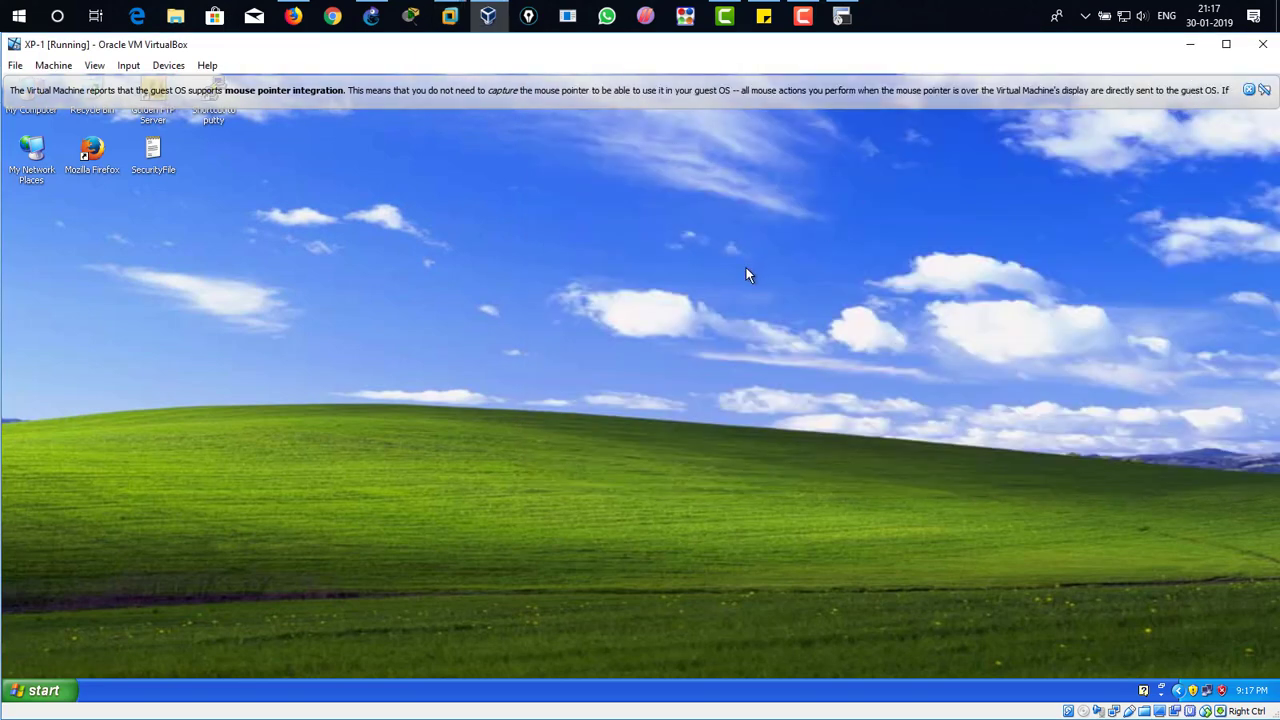
key("super+r")
type("cmd")
key("Return")
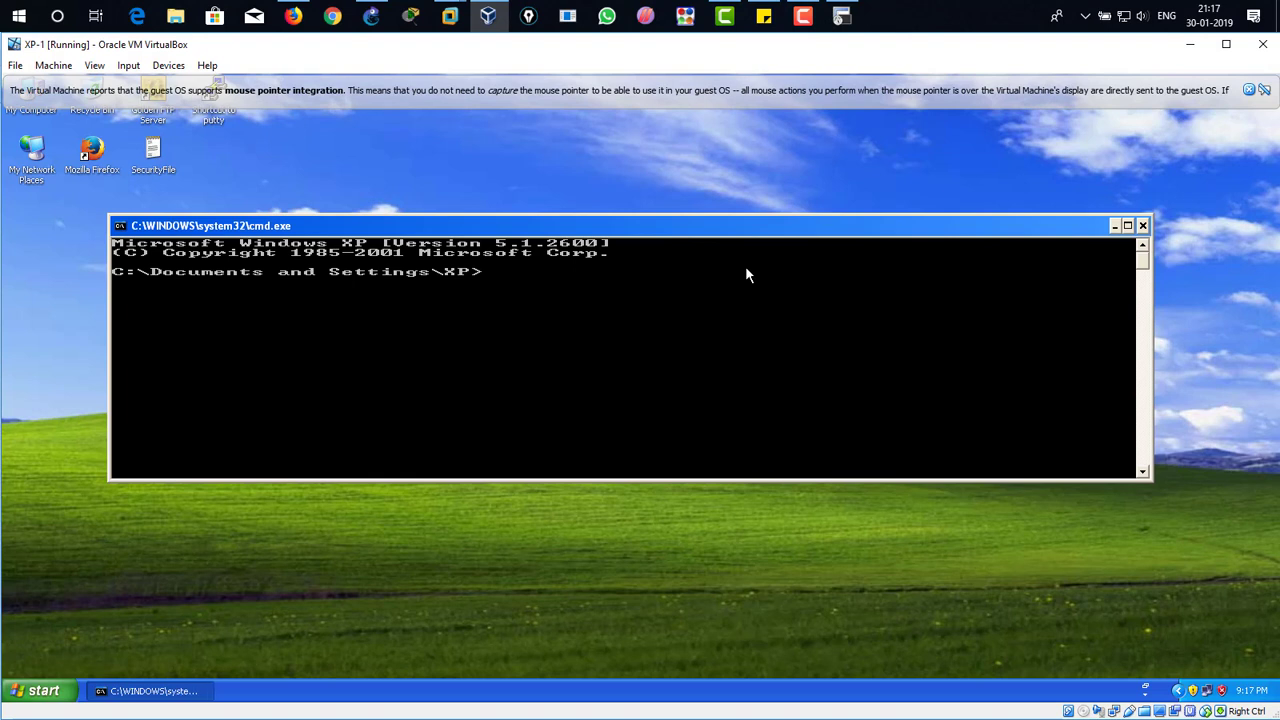
type("ping 192.168.1.1")
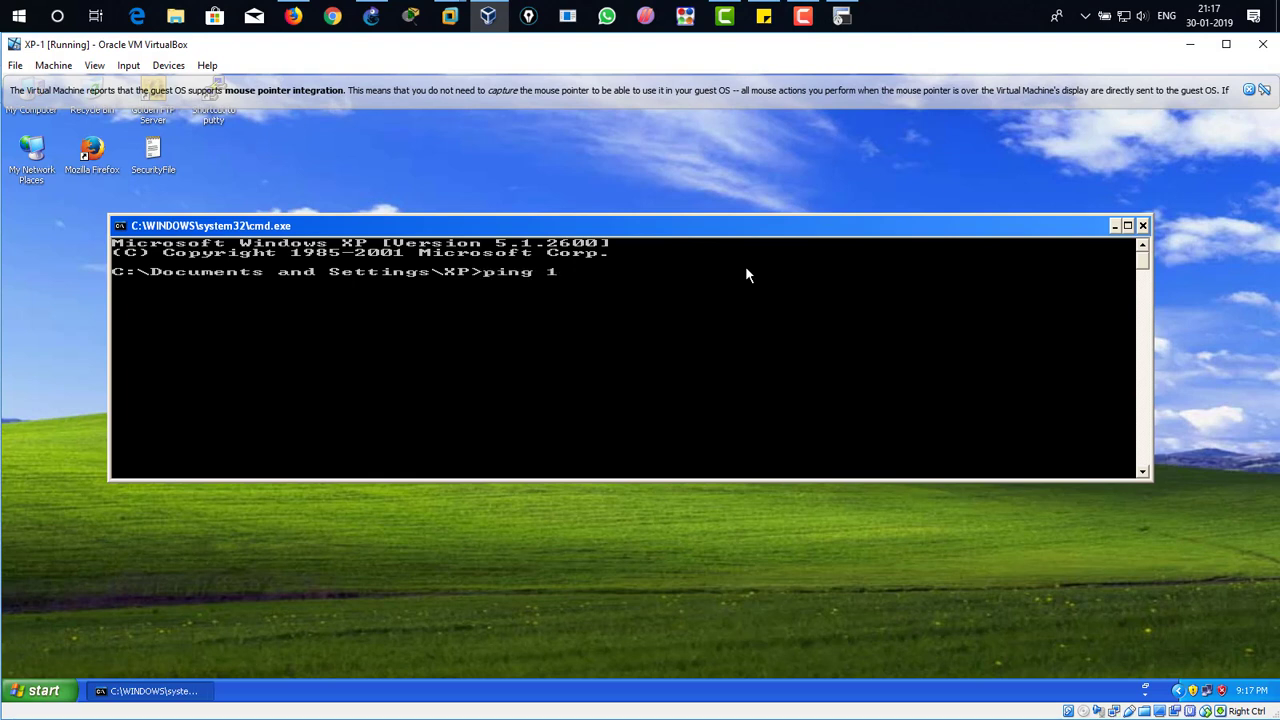
key("Return")
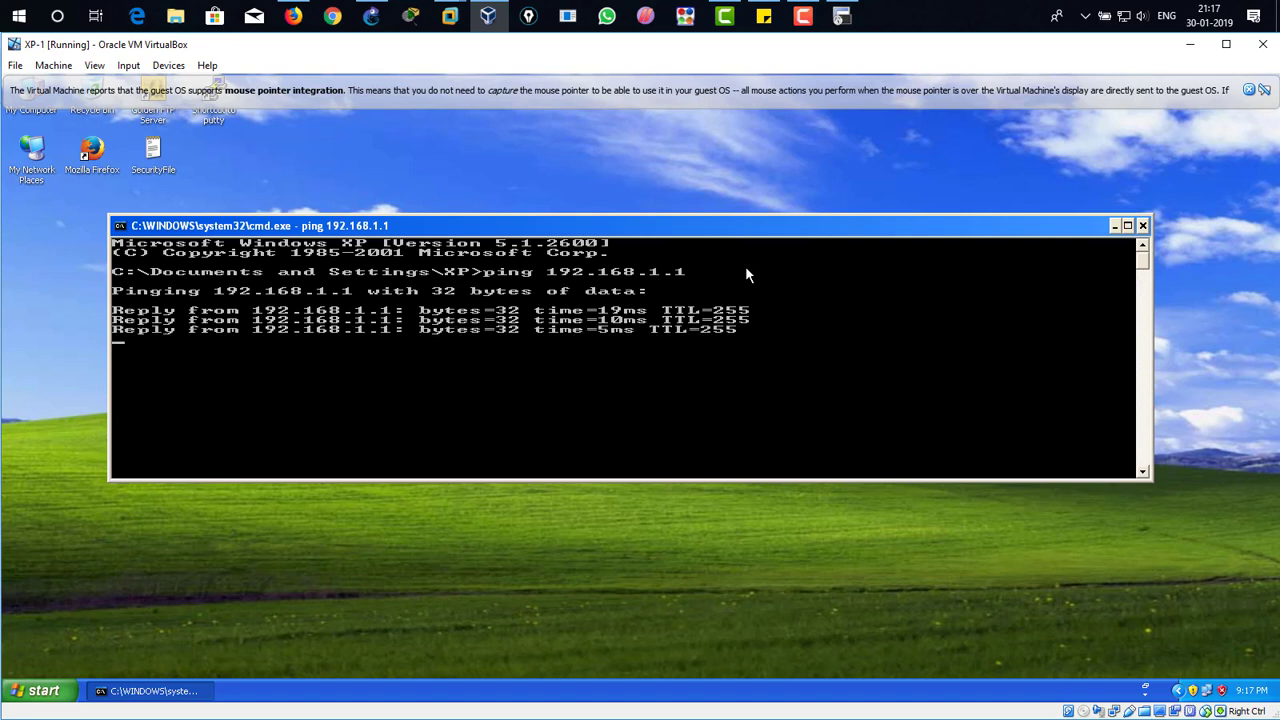
Step: Ping the ACS server at 192.168.1.100 from XP-1's Command Prompt
type("ping 192.168.1.1")
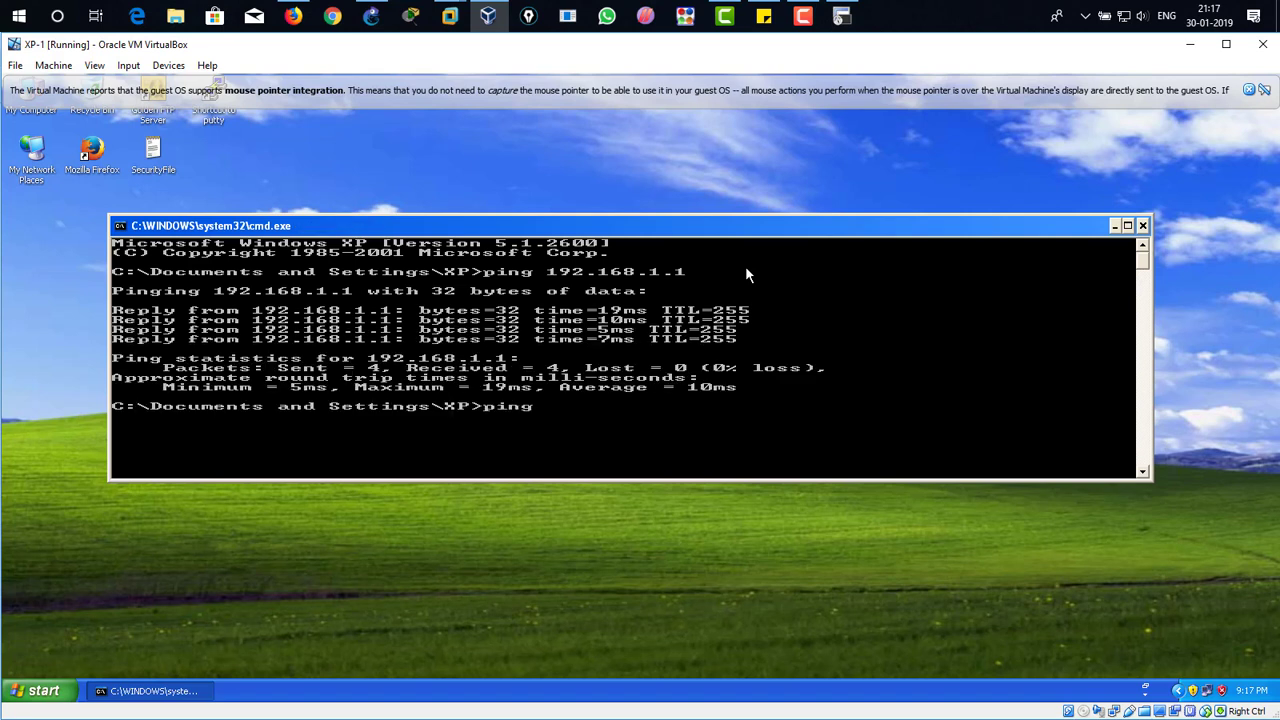
type("00")
key("Return")
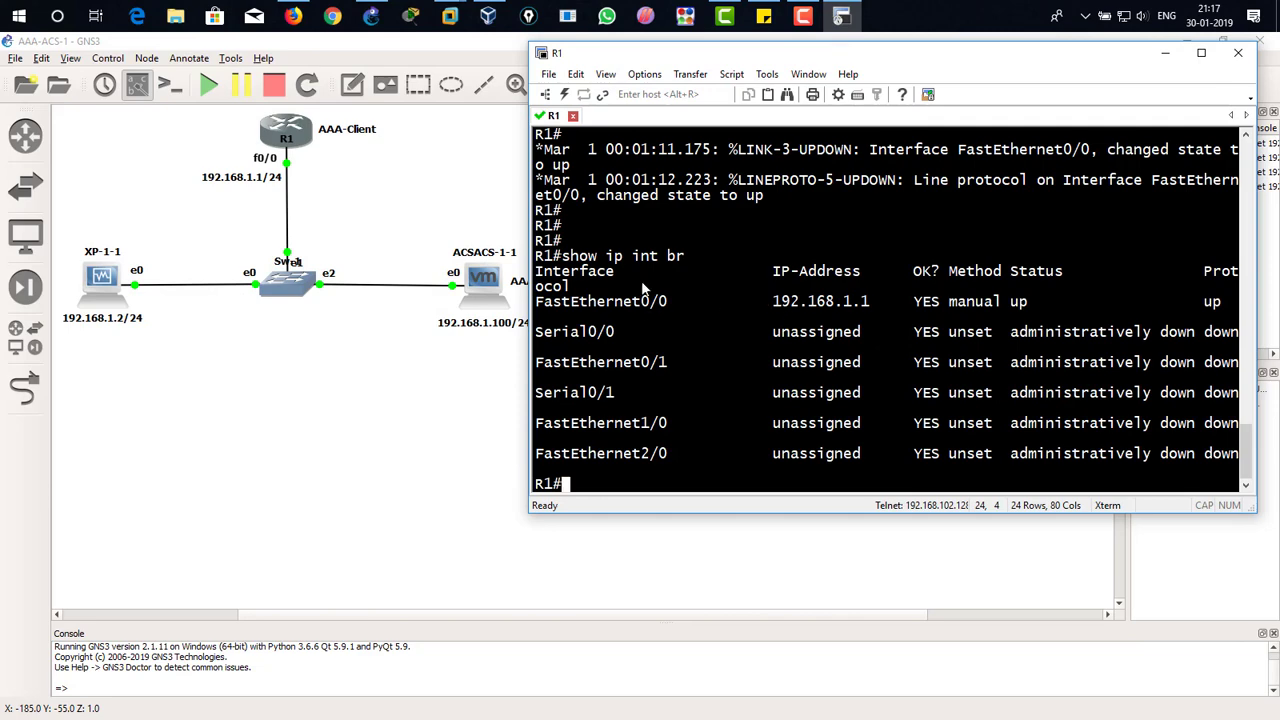
Step: Move the R1 console window aside so the whole AAA-ACS-1 topology in GNS3 is uncovered
left_click_drag(743, 62, 781, 57)
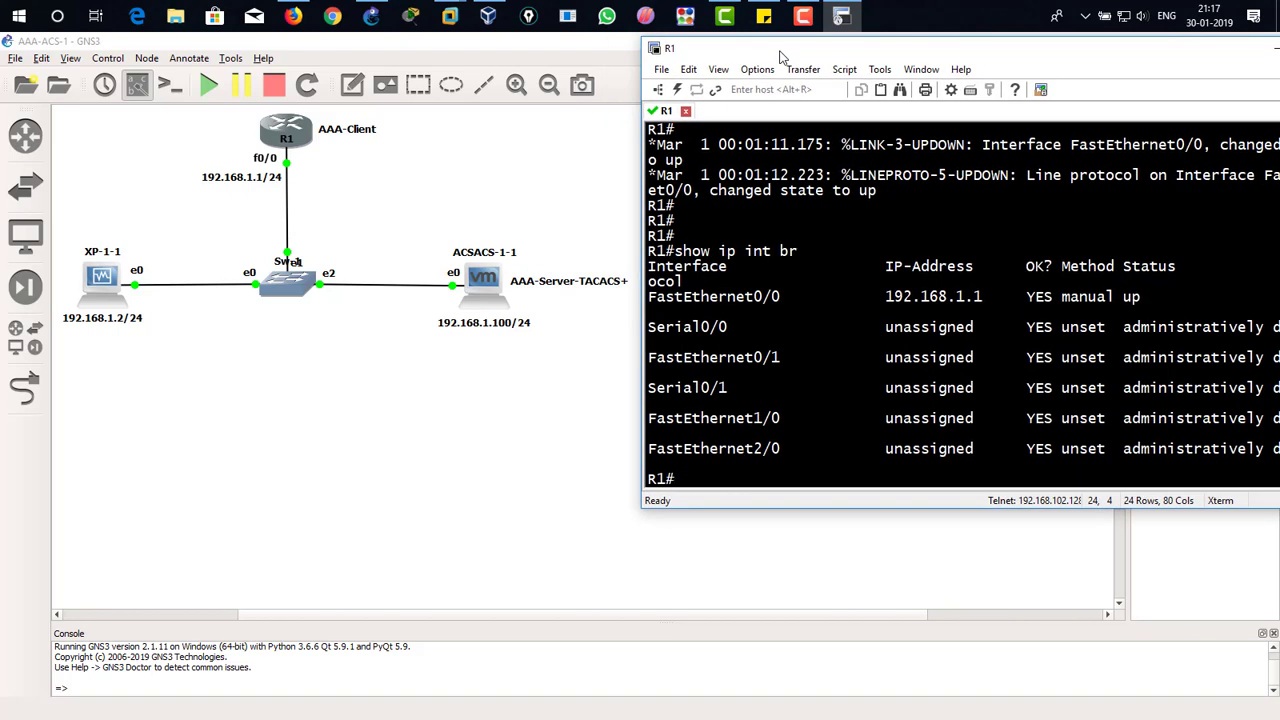
left_click_drag(781, 57, 774, 60)
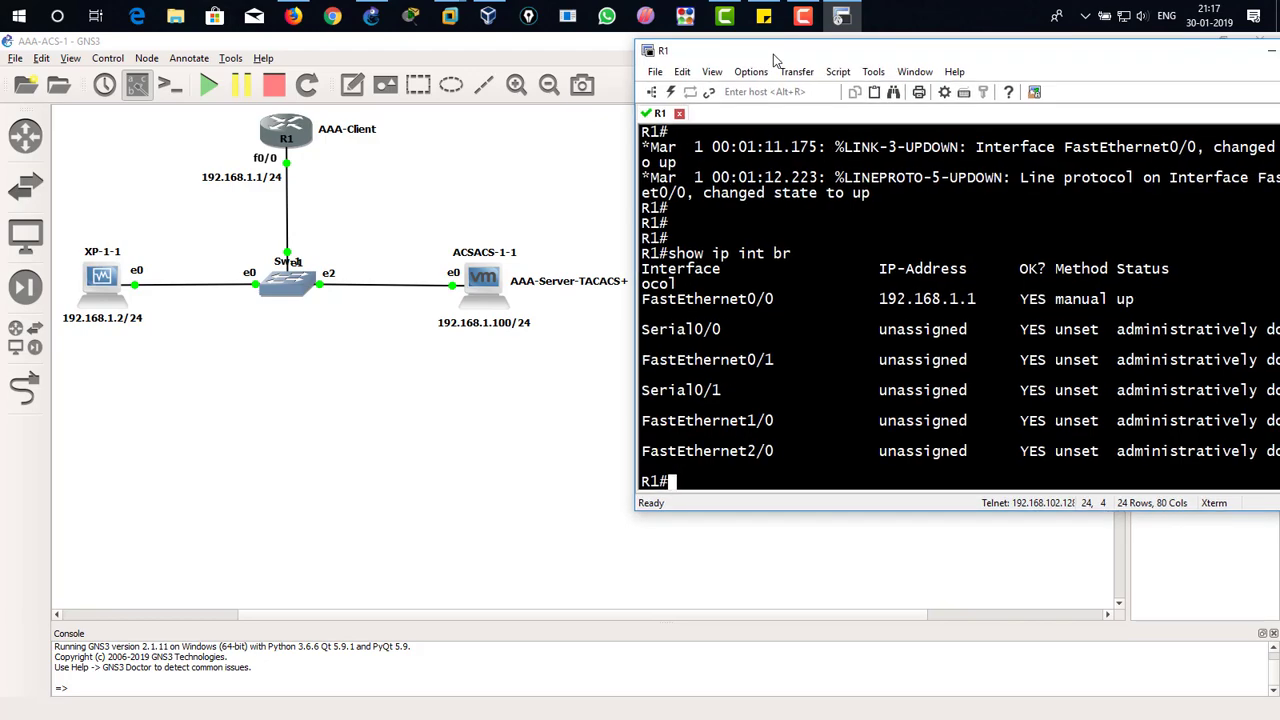